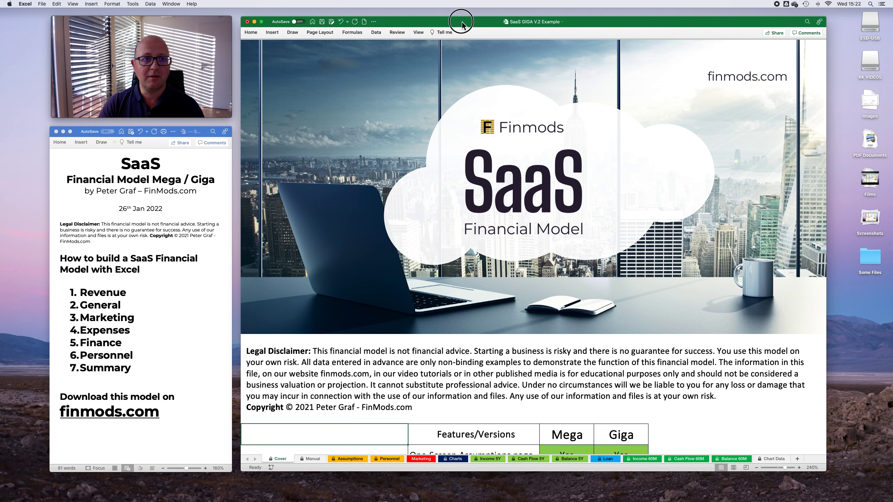
Step: Review the Cover sheet's legal disclaimer and the feature comparison of the Mega and Giga versions
left_click_drag(461, 22, 460, 22)
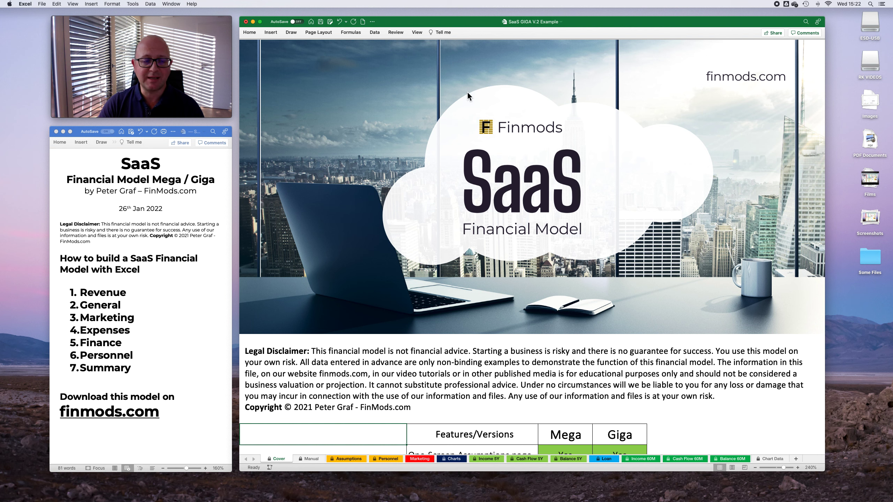
scroll(527, 241, "down", 3)
scroll(527, 240, "down", 4)
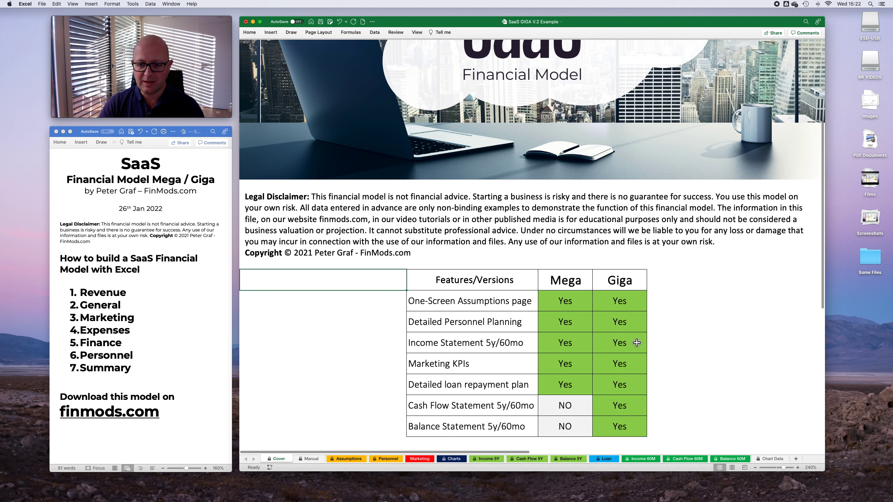
scroll(636, 343, "down", 3)
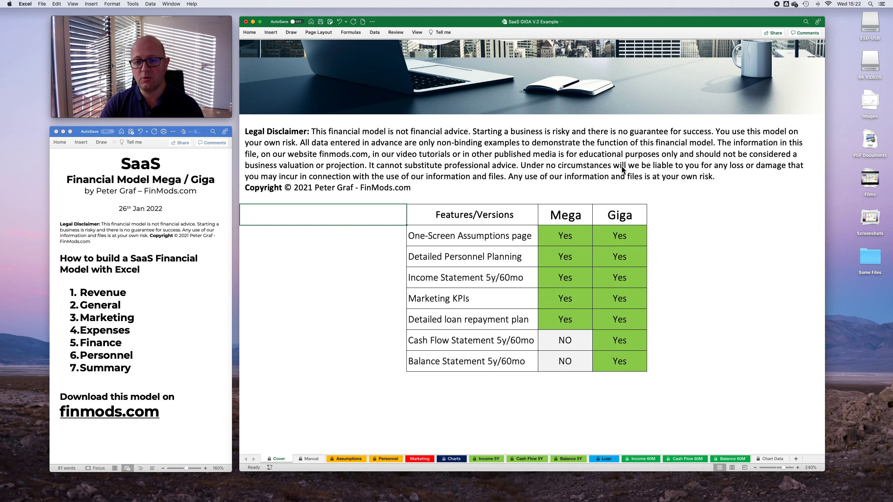
scroll(644, 408, "up", 5)
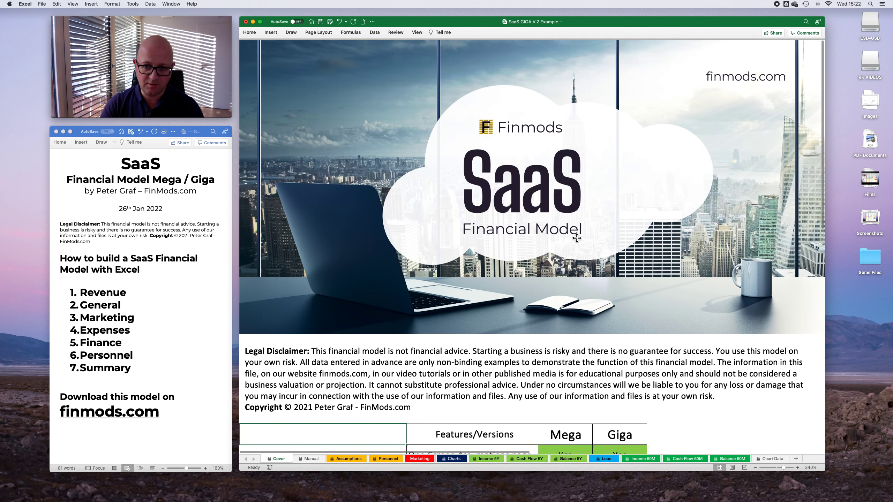
Step: Read through the Manual sheet's topic explanations, from the legal disclaimer to the Summary section
left_click(320, 460)
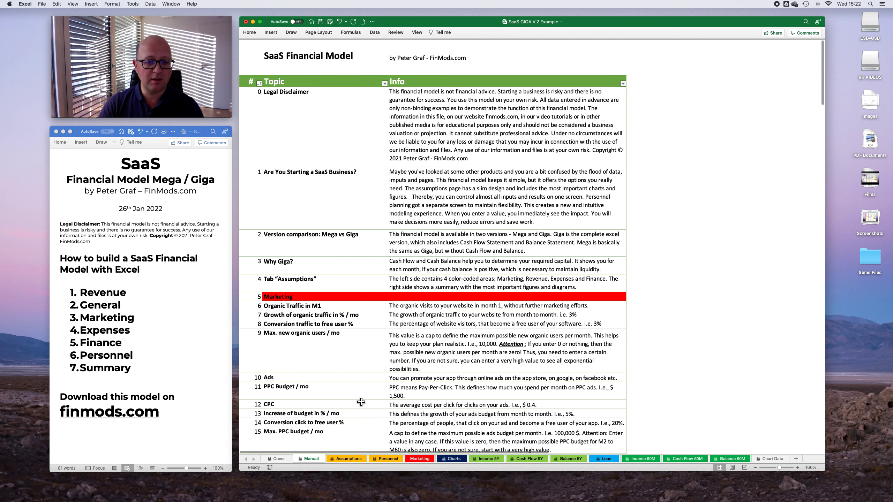
scroll(387, 385, "down", 5)
scroll(390, 384, "down", 5)
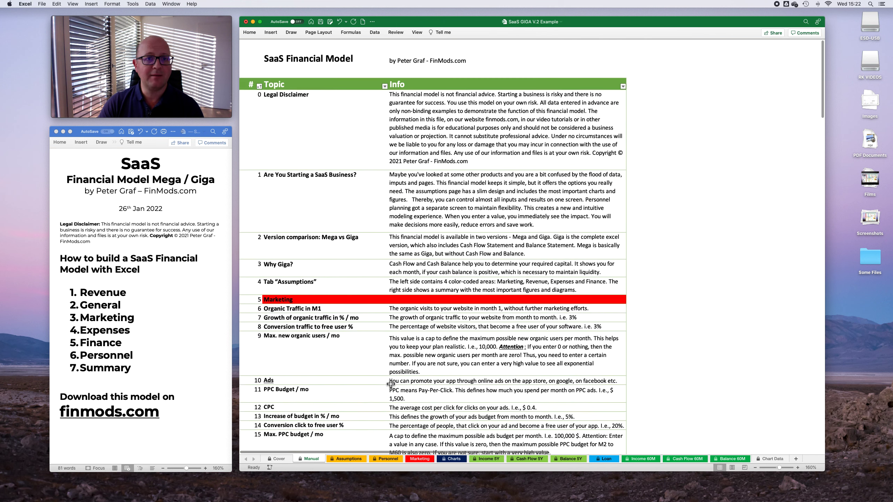
scroll(390, 384, "down", 7)
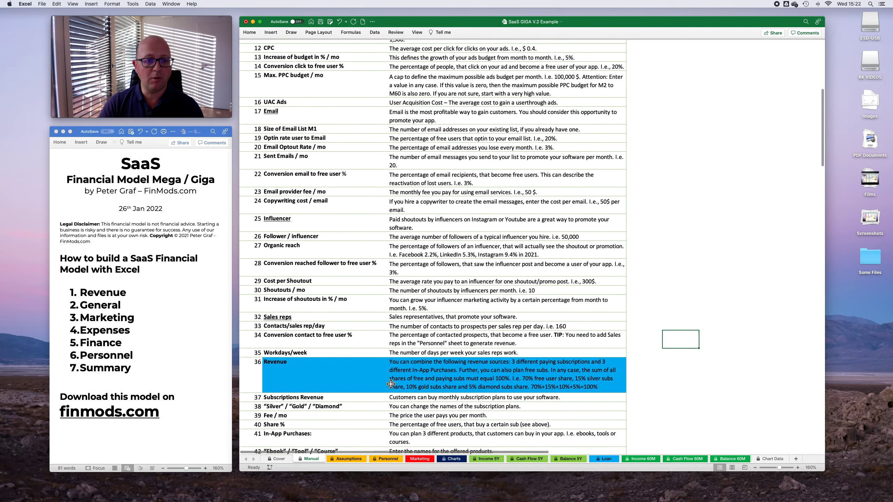
scroll(391, 384, "down", 10)
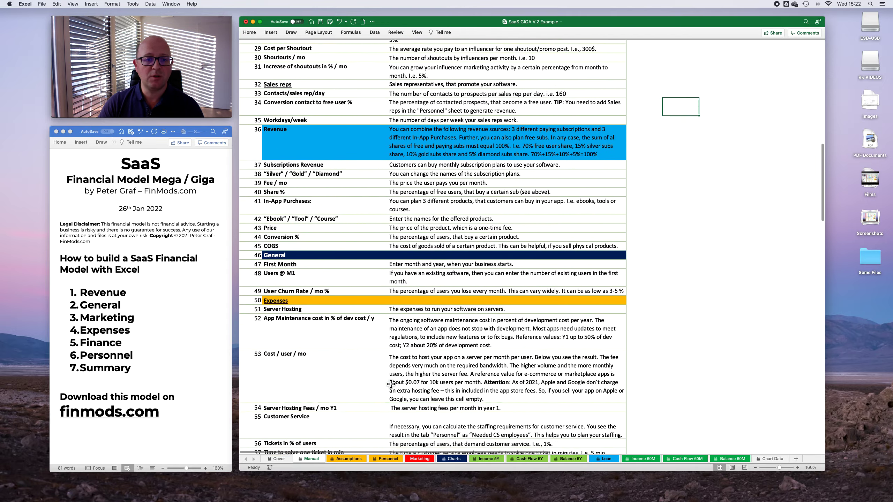
scroll(391, 384, "down", 10)
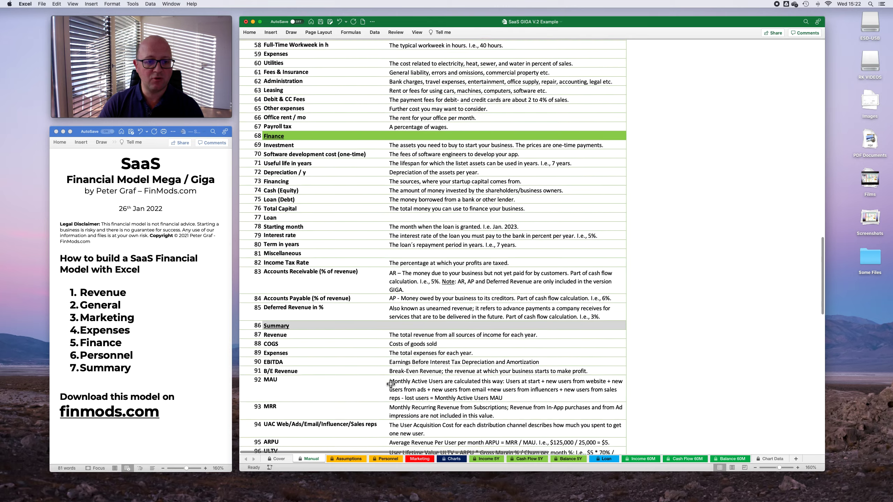
scroll(391, 384, "up", 15)
scroll(391, 384, "up", 15)
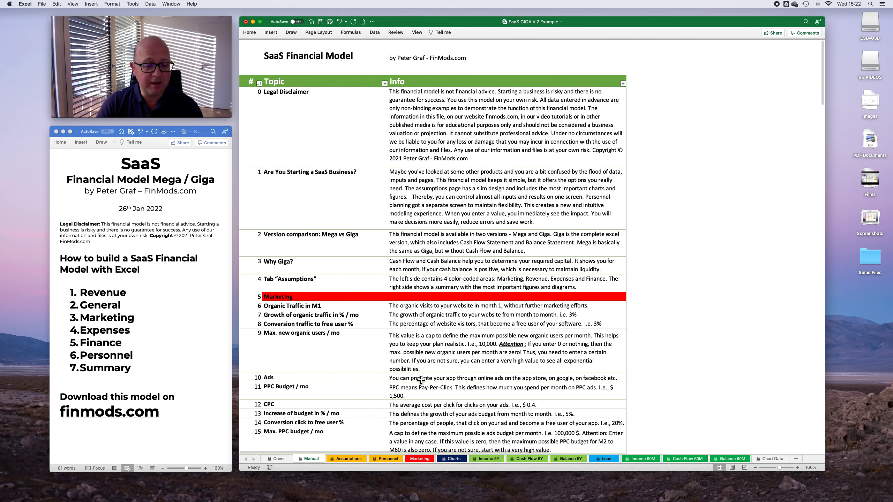
scroll(444, 377, "down", 3)
scroll(444, 376, "down", 2)
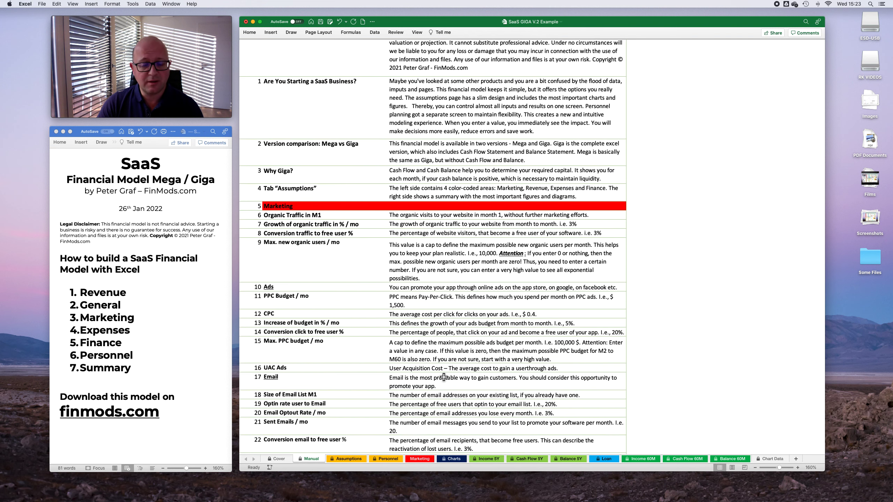
scroll(460, 376, "up", 5)
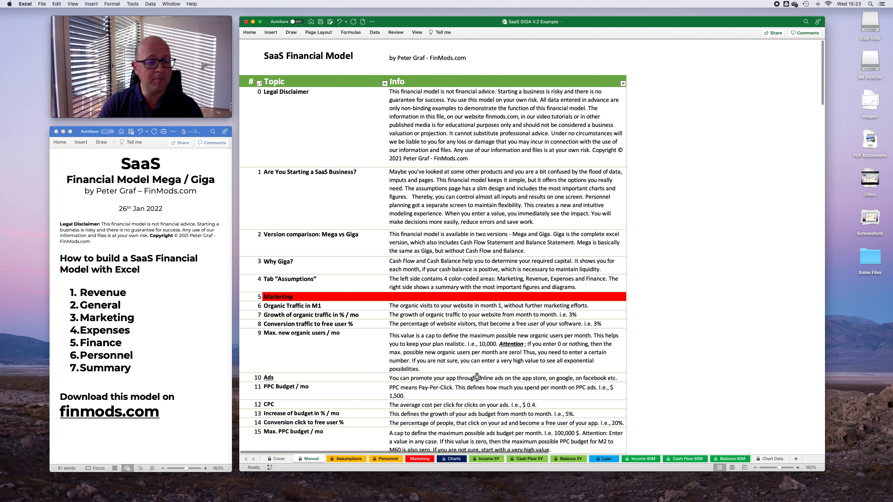
Step: Look over the Assumptions sheet and read the input notes on the Website traffic cells in the Marketing area
left_click(346, 458)
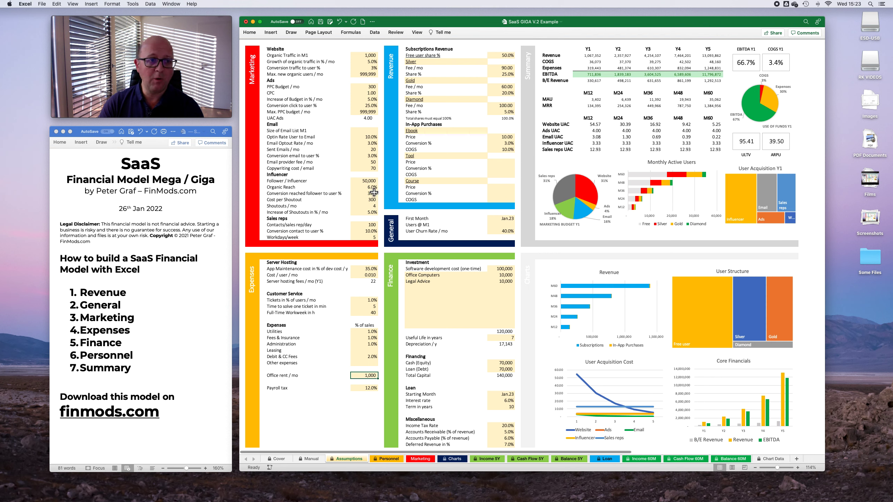
left_click(376, 57)
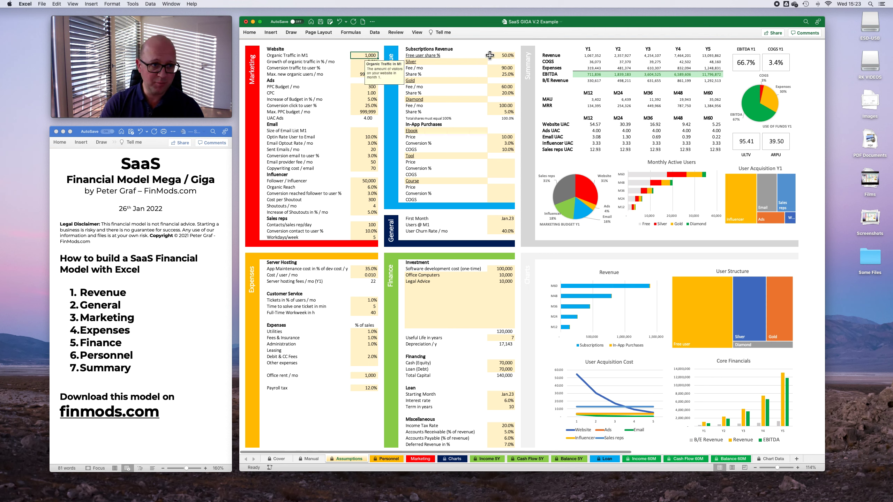
key("Down")
key("Down")
key("Down")
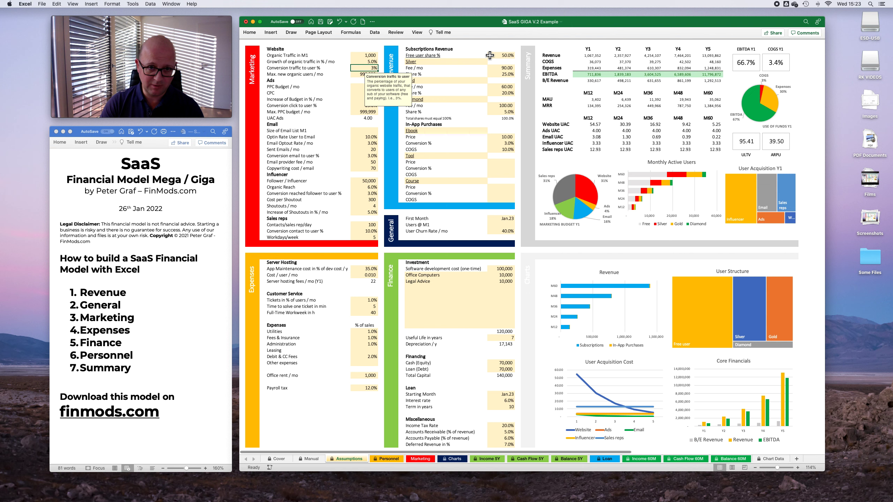
key("Up")
key("Up")
key("Up")
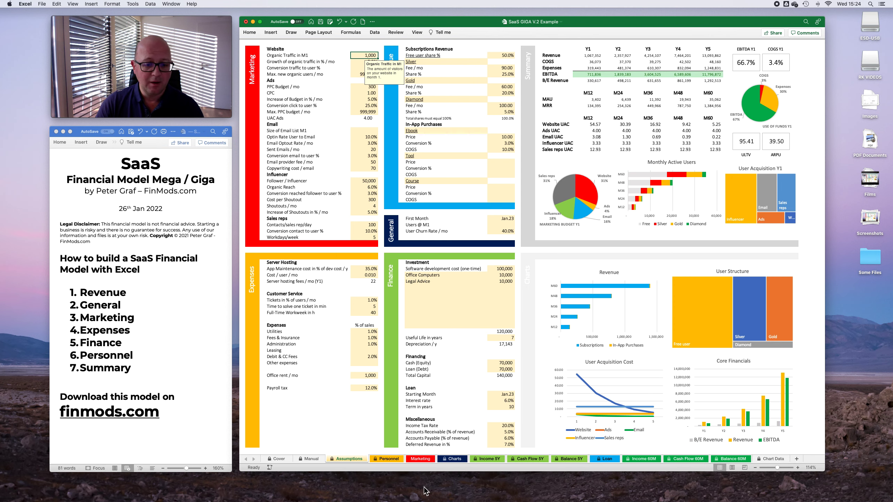
Step: Examine the Personnel planning sheet and the monthly Marketing sheet, comparing the latter with the Assumptions sheet
left_click(387, 458)
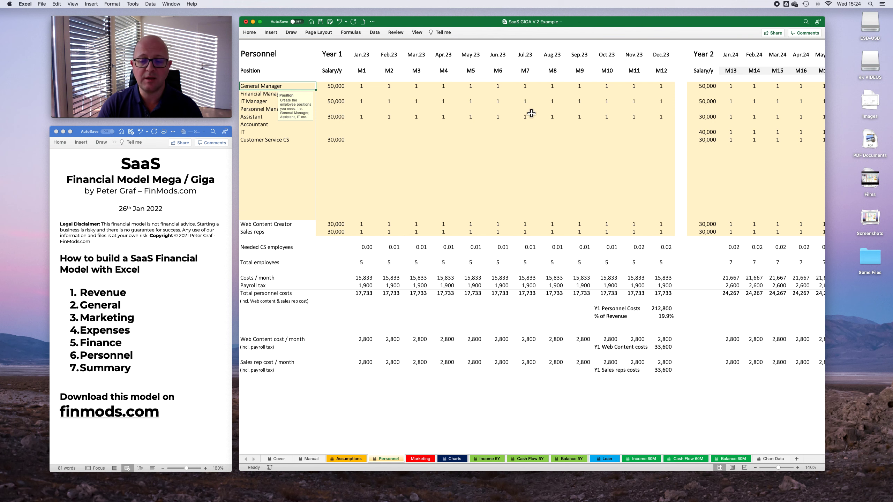
left_click(423, 461)
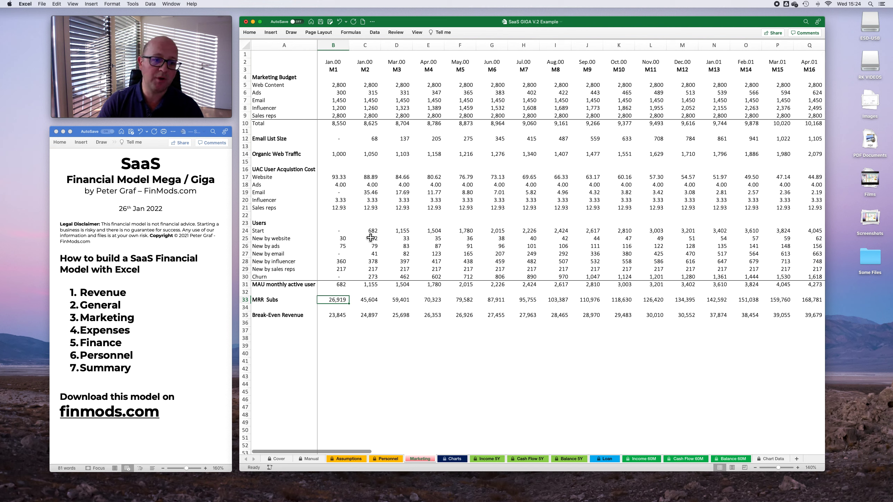
left_click(351, 459)
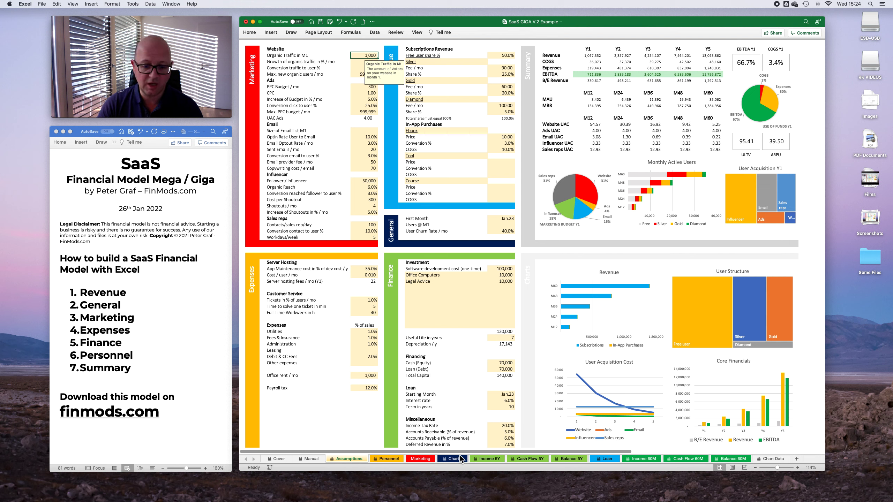
left_click(420, 459)
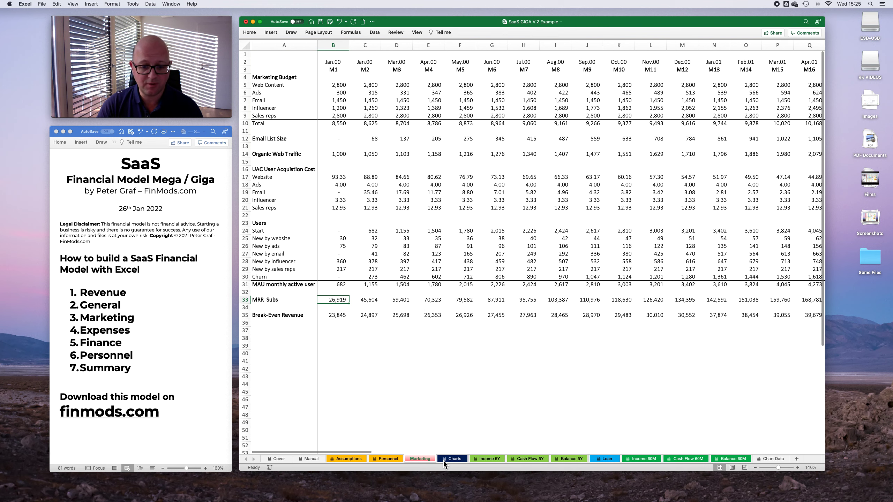
Step: View the diagrams on the Charts sheet, from Monthly Active Users down to Core Financials and Net Income
left_click(455, 459)
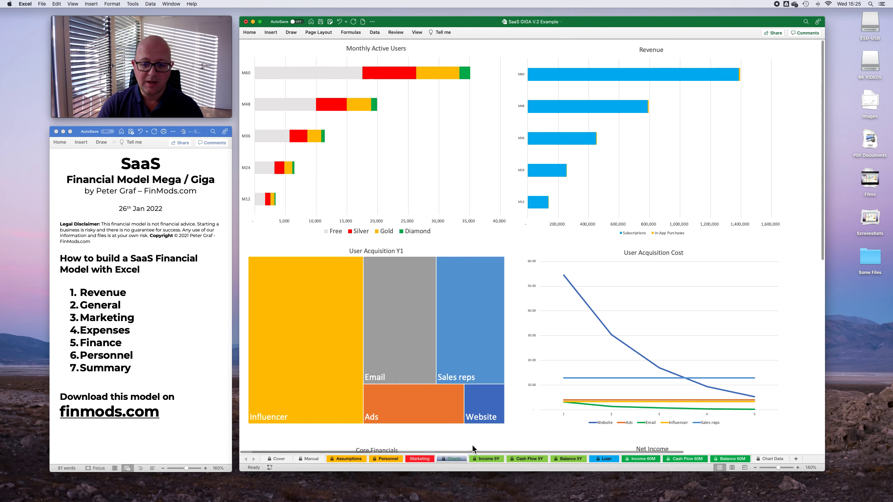
scroll(506, 369, "down", 3)
scroll(506, 367, "down", 10)
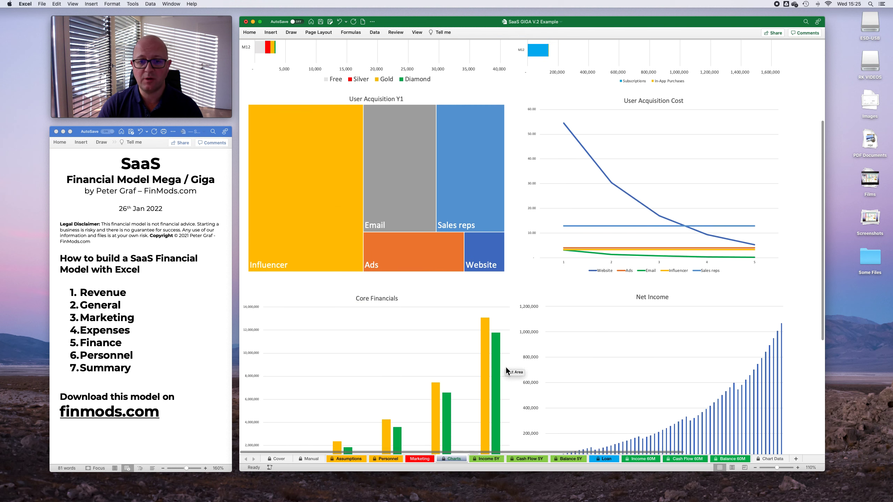
scroll(505, 367, "up", 15)
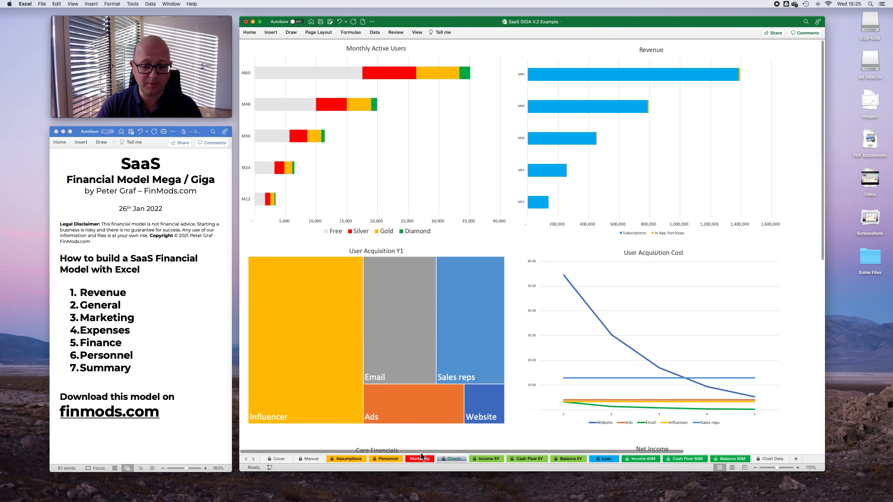
Step: Examine the five-year income, cash flow and balance statements and the Loan repayment plan
left_click(487, 459)
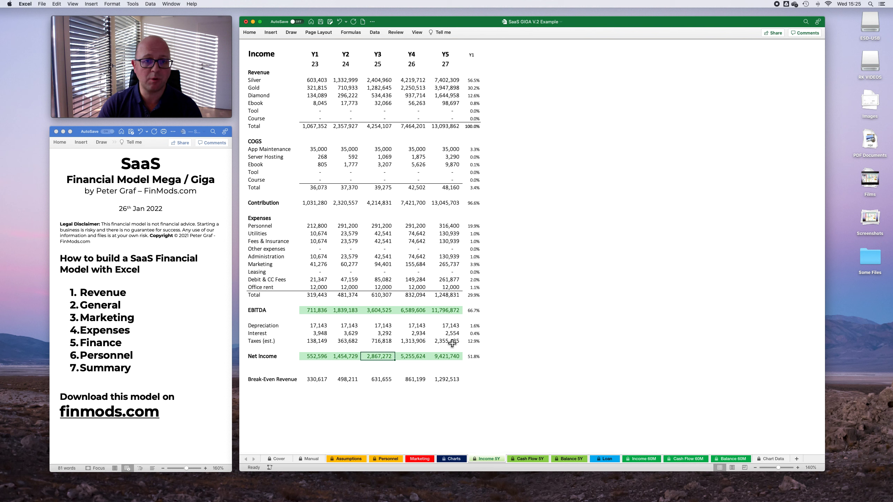
left_click(524, 460)
left_click(567, 459)
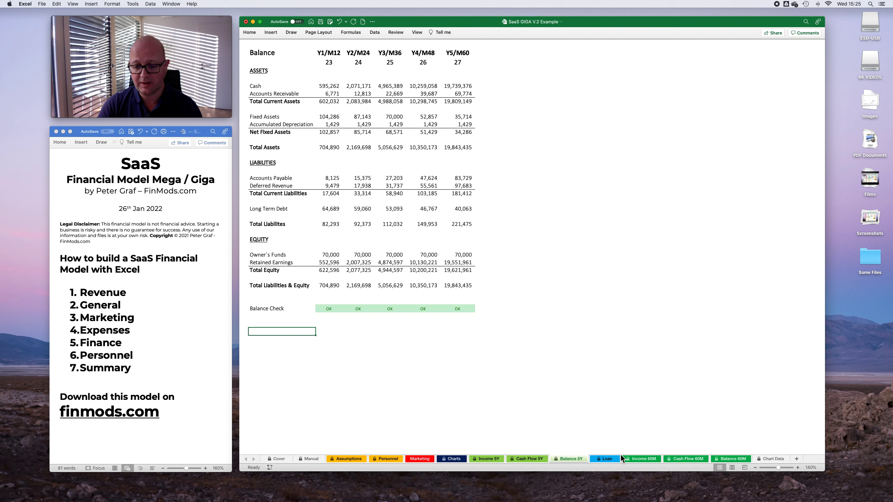
left_click(605, 459)
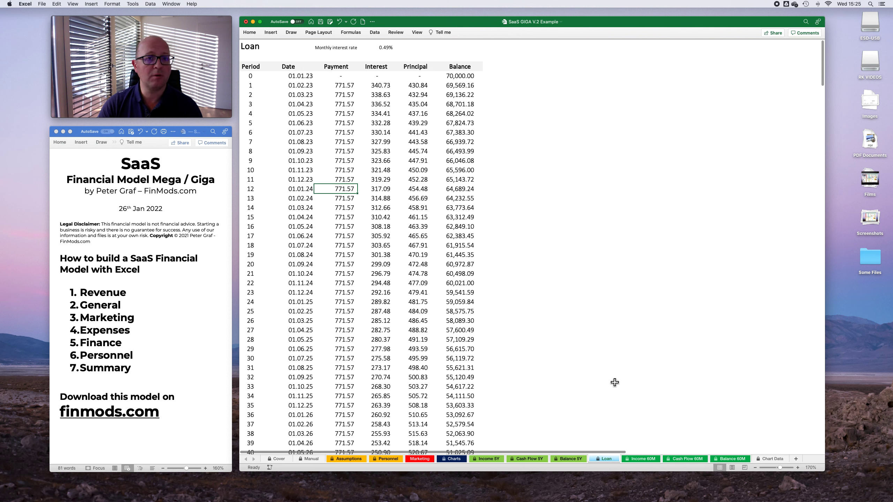
scroll(487, 381, "down", 5)
scroll(488, 381, "up", 5)
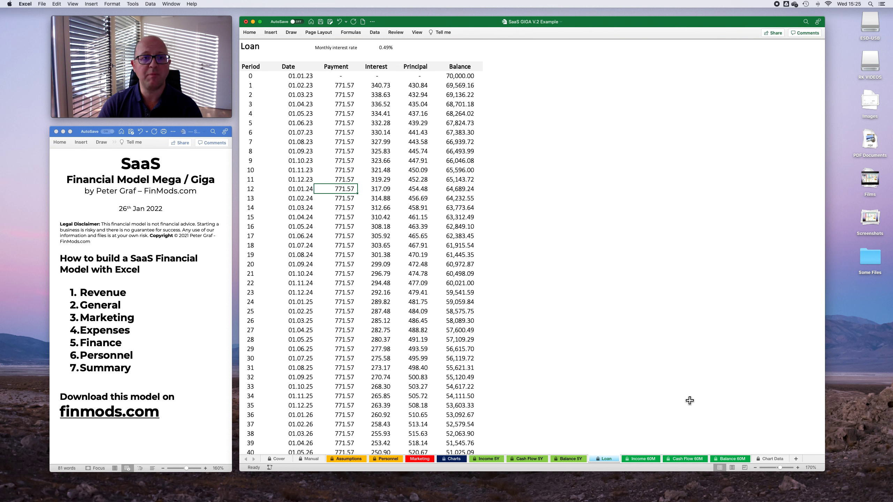
Step: Examine the 60-month income, cash flow and balance statements and the source tables on the Chart Data sheet
left_click(643, 460)
left_click(678, 460)
left_click(727, 460)
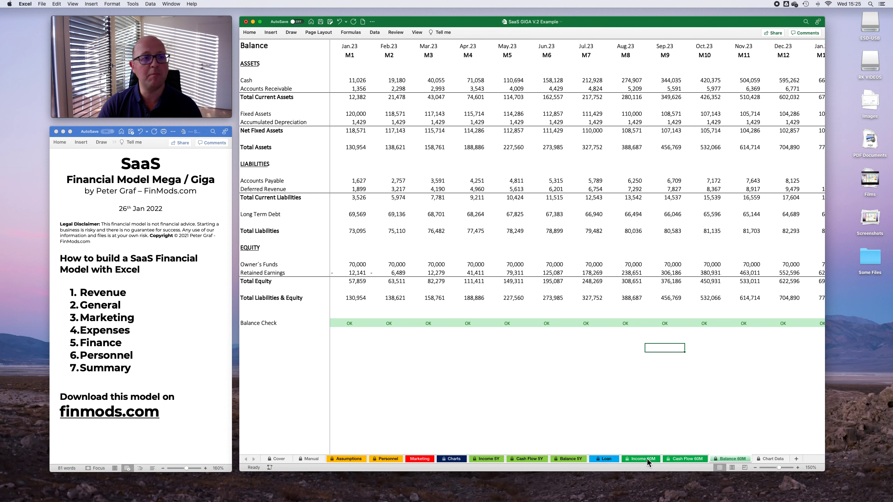
left_click(646, 459)
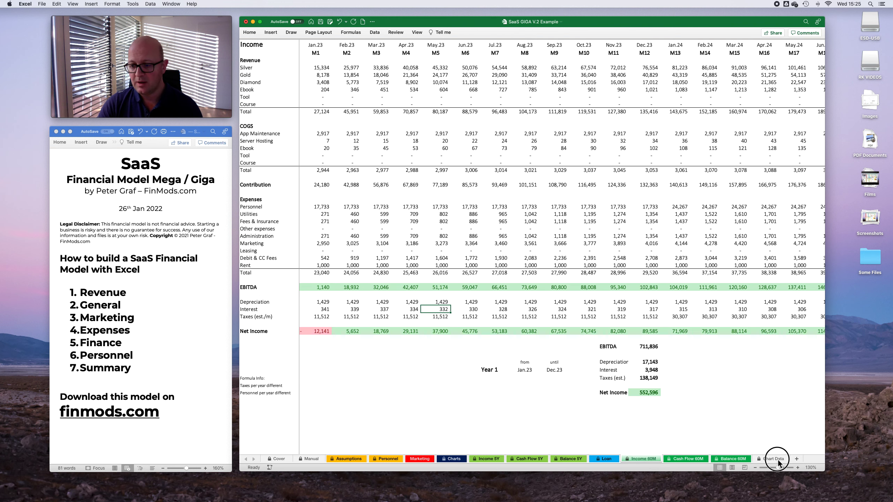
left_click(773, 459)
scroll(527, 303, "down", 5)
scroll(527, 306, "up", 5)
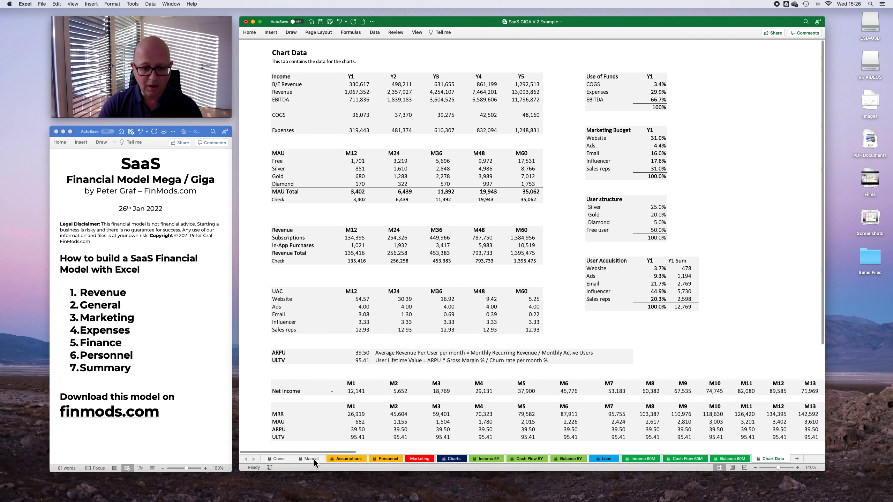
Step: Return to the example's Assumptions sheet, minimize that workbook and bring up the SaaS GIGA V.2 No Data workbook beside the notes document
left_click(344, 459)
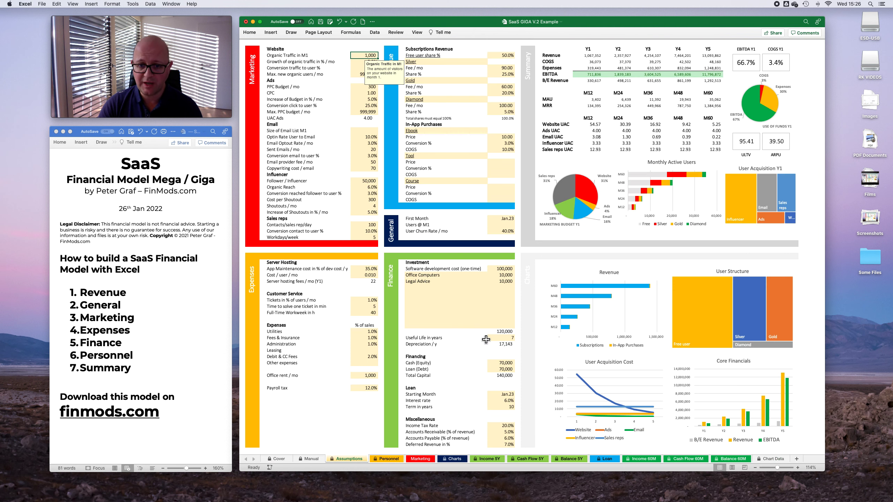
left_click_drag(424, 25, 423, 24)
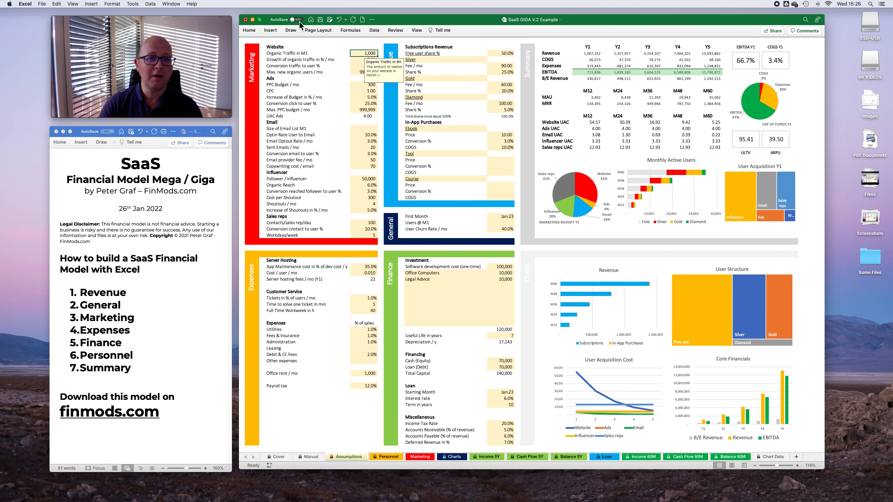
left_click(252, 20)
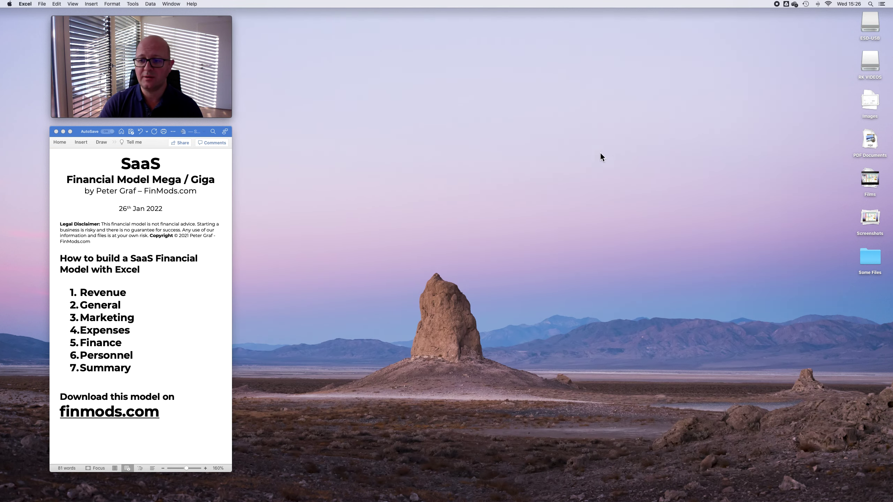
left_click(804, 491)
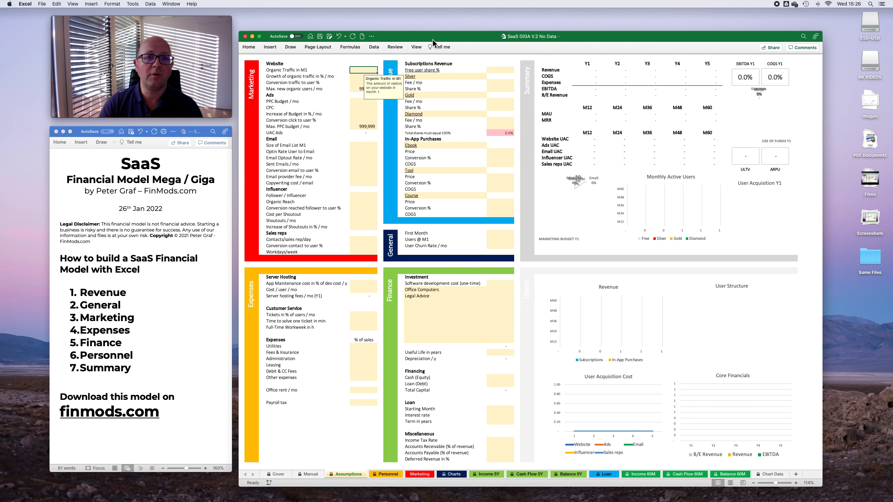
left_click_drag(432, 36, 432, 27)
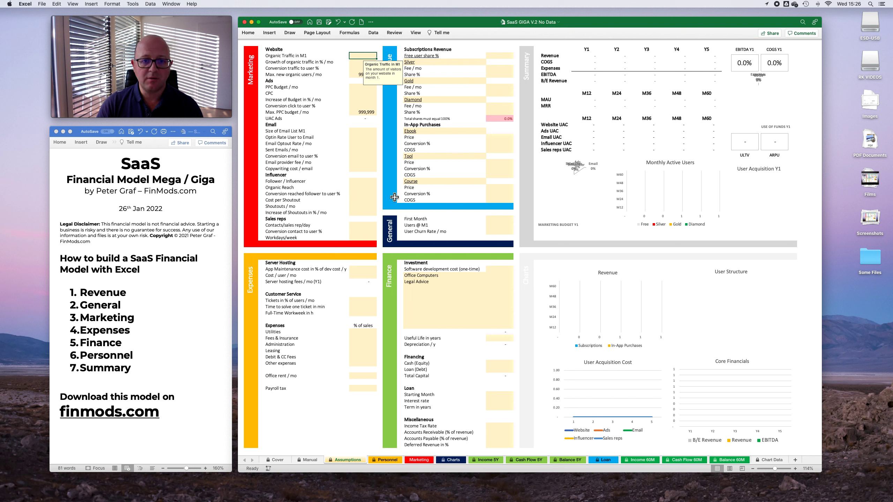
Step: Read the input hints of the free user share, Accounts Receivable, Accounts Payable, Income Tax Rate and Ebook price cells
left_click(494, 57)
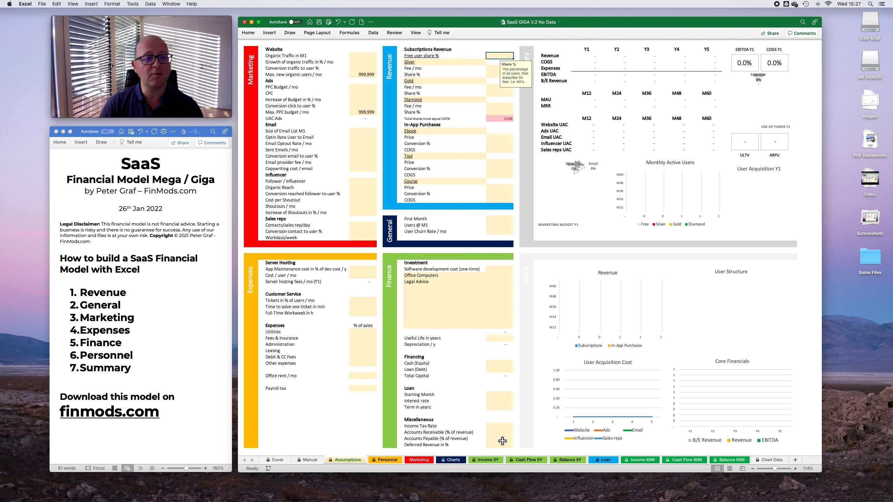
left_click(506, 427)
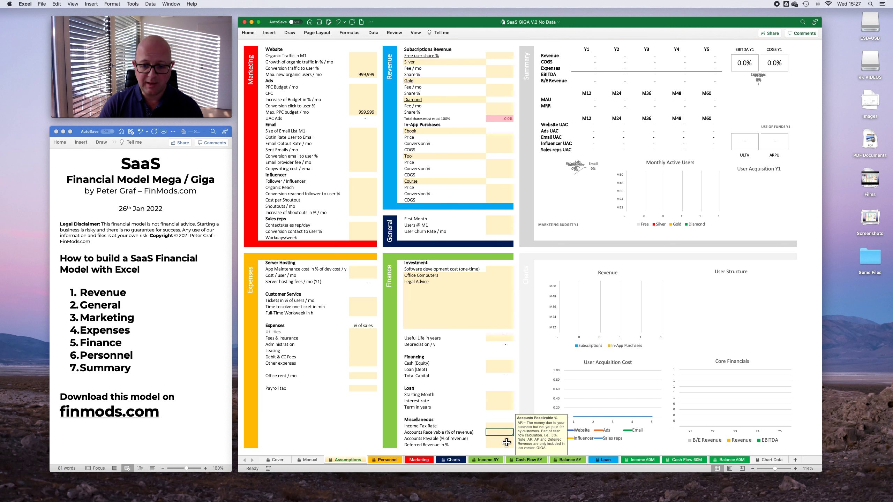
left_click(502, 439)
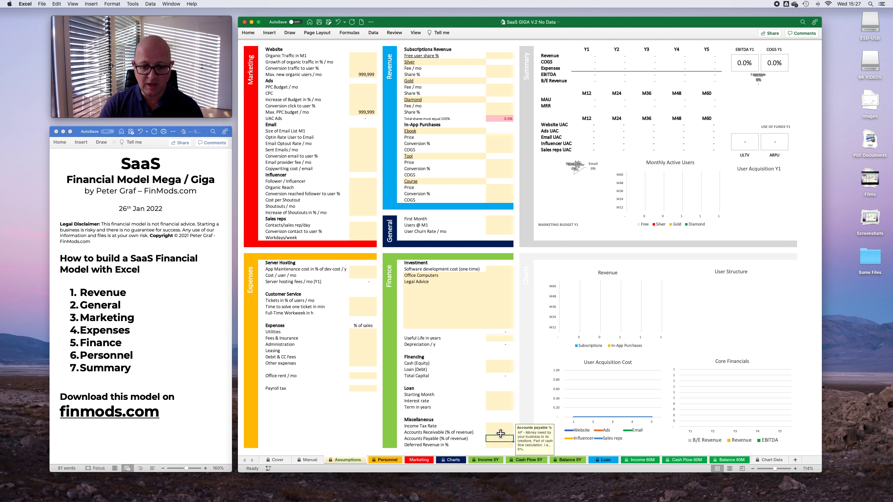
left_click(501, 427)
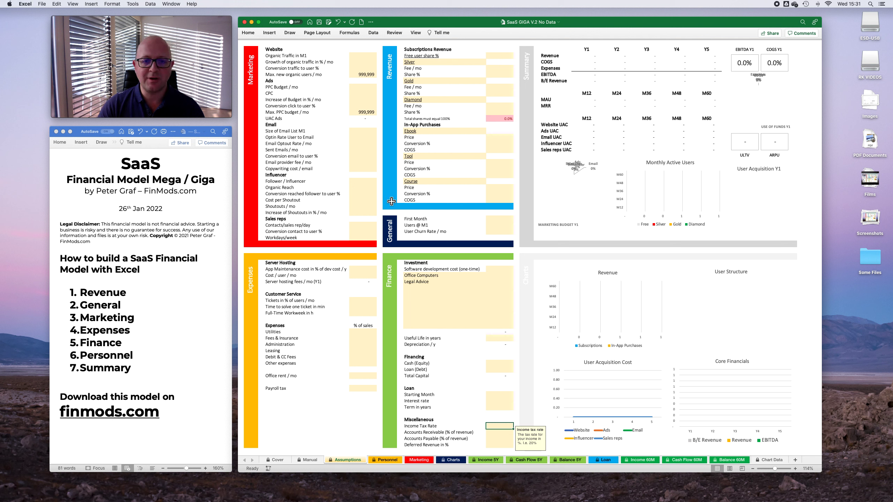
left_click(499, 141)
key("Up")
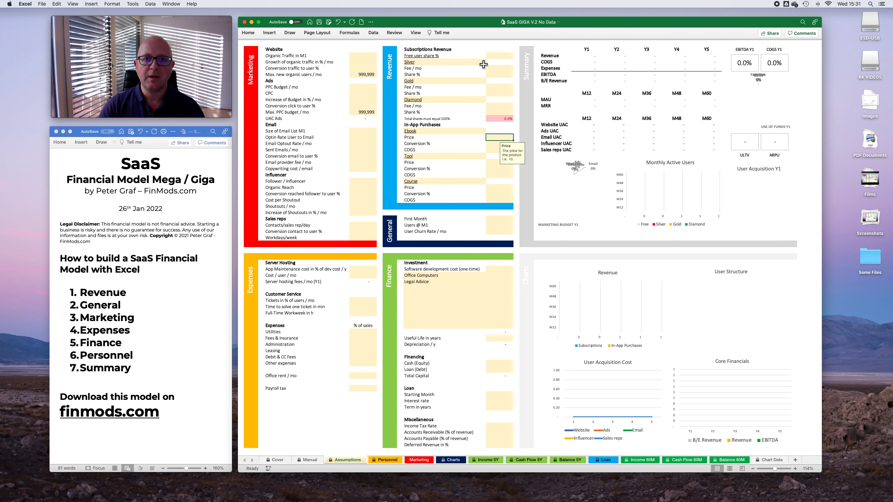
Step: Set the free user share under Subscriptions Revenue to 70%
left_click(505, 57)
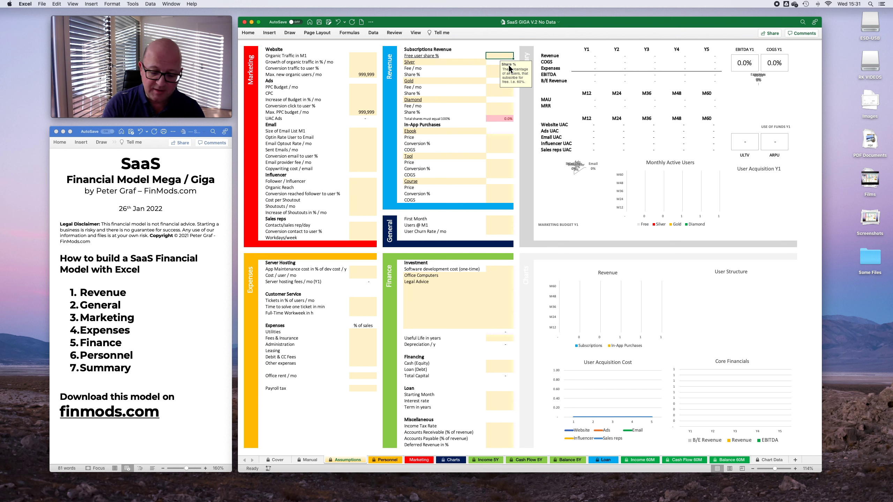
type("70")
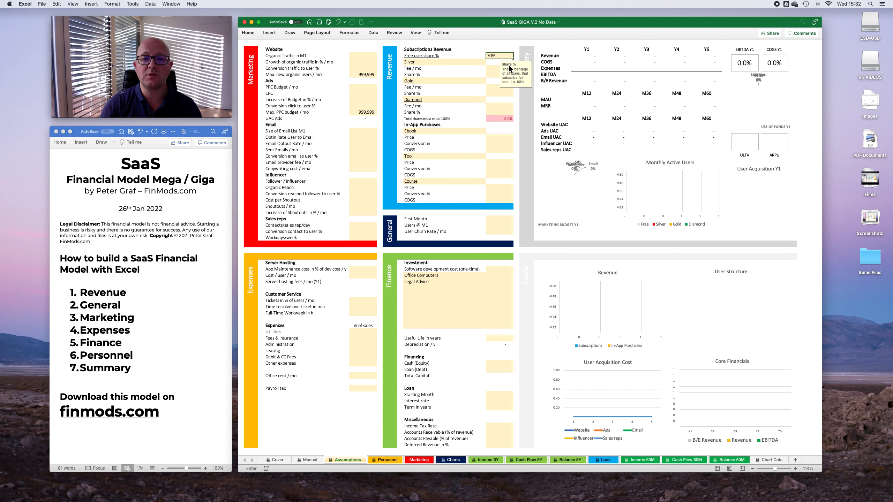
key("Return")
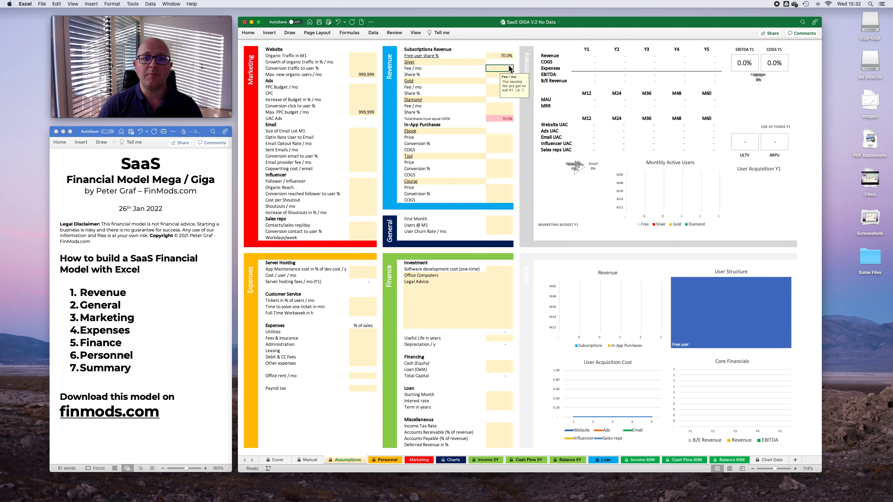
Step: Rename the first subscription, Silver, as xyz and restore its name to Silver
left_click(451, 63)
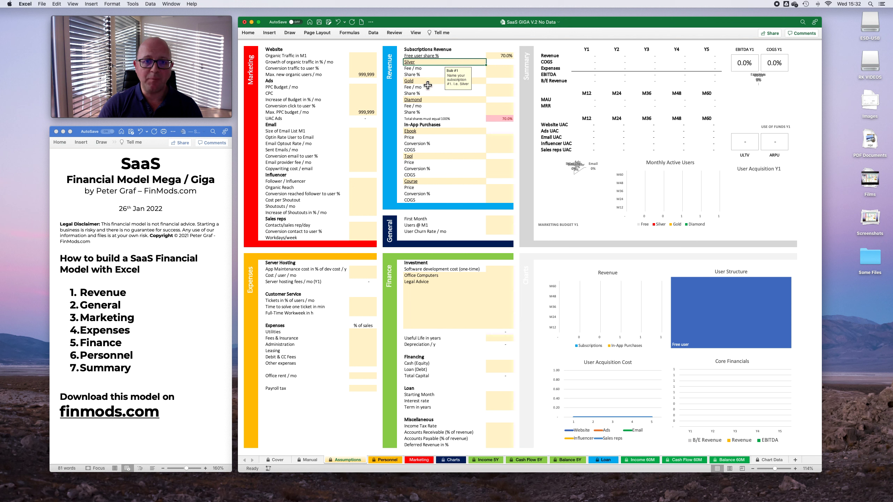
left_click(431, 68)
left_click(451, 65)
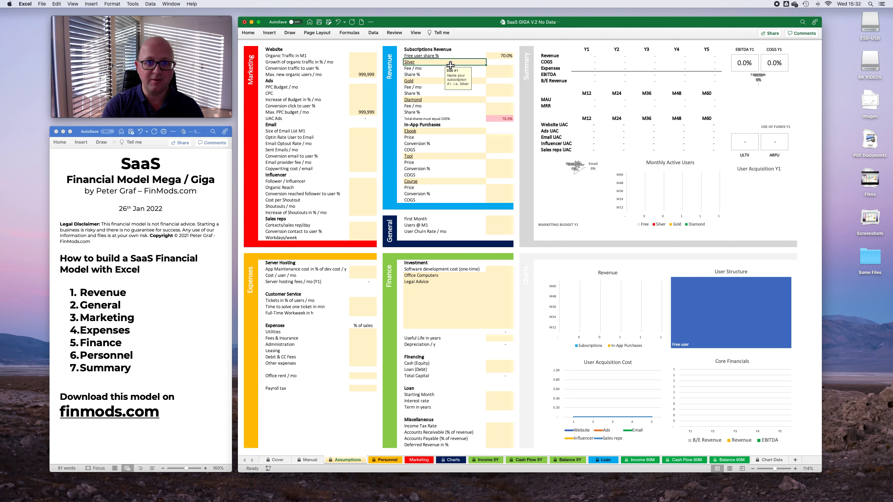
type("xyz")
key("Return")
left_click(448, 64)
type("Silver")
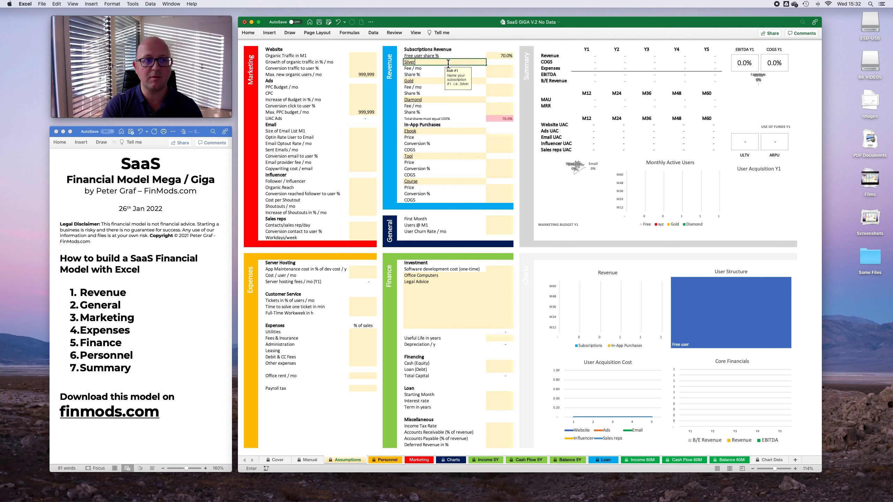
key("Return")
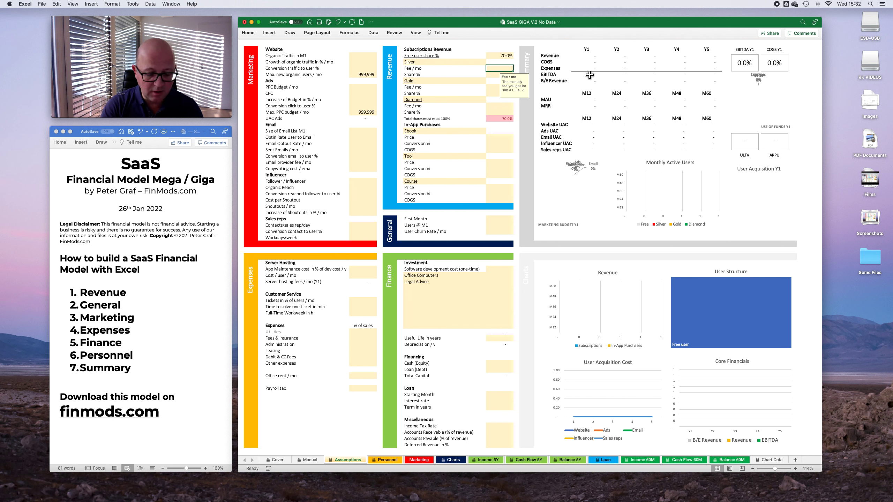
Step: Set the Silver subscription's monthly fee to 30 and its user share to 15%
type("30")
key("Return")
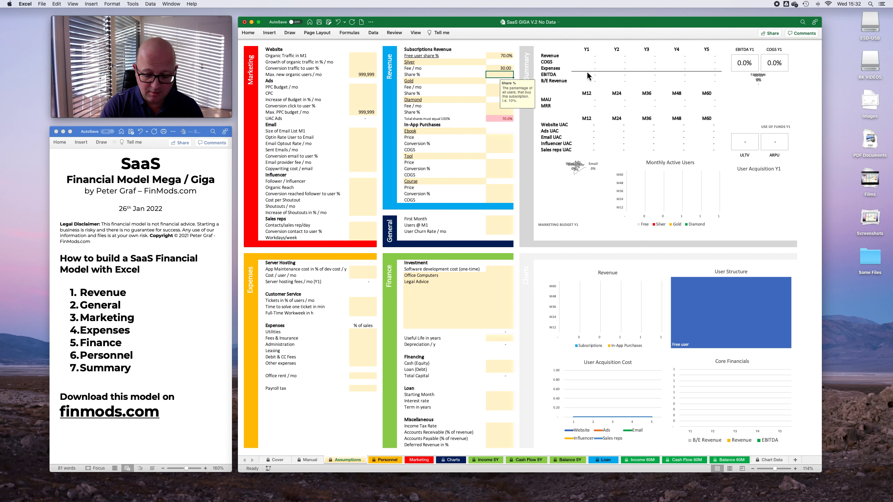
type("15")
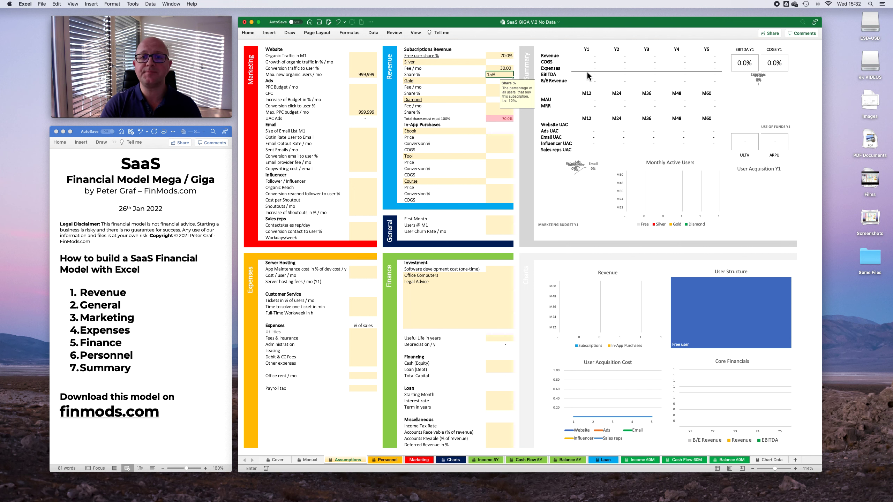
key("Return")
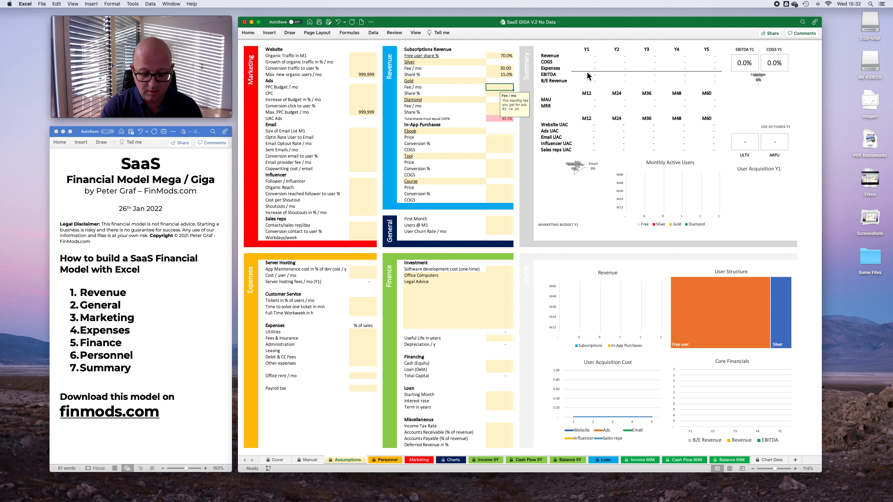
Step: Set the Gold subscription's monthly fee to 60 and its user share to 10%
type("60")
key("Return")
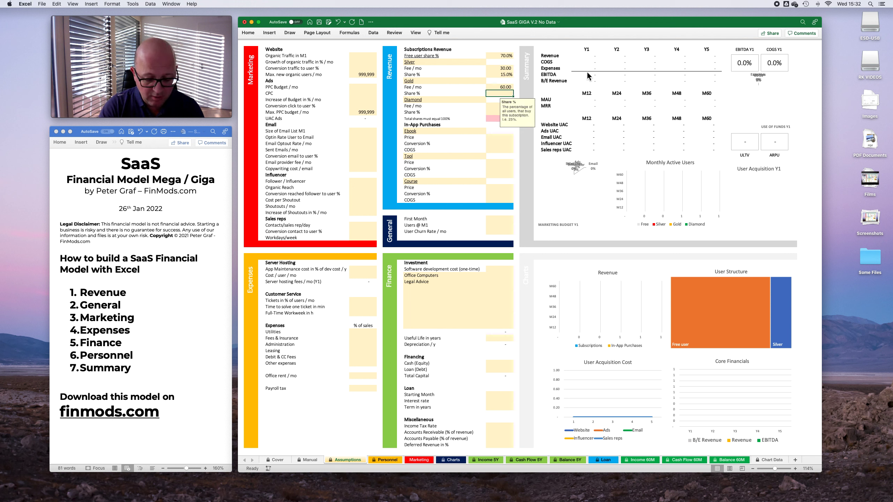
type("10")
key("Return")
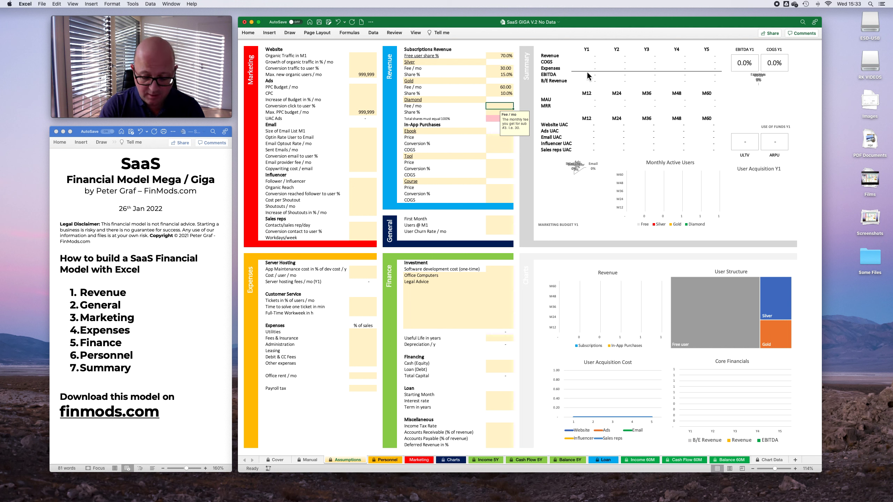
Step: Set the Diamond subscription's monthly fee to 100 and its user share to 5%
type("100")
key("Return")
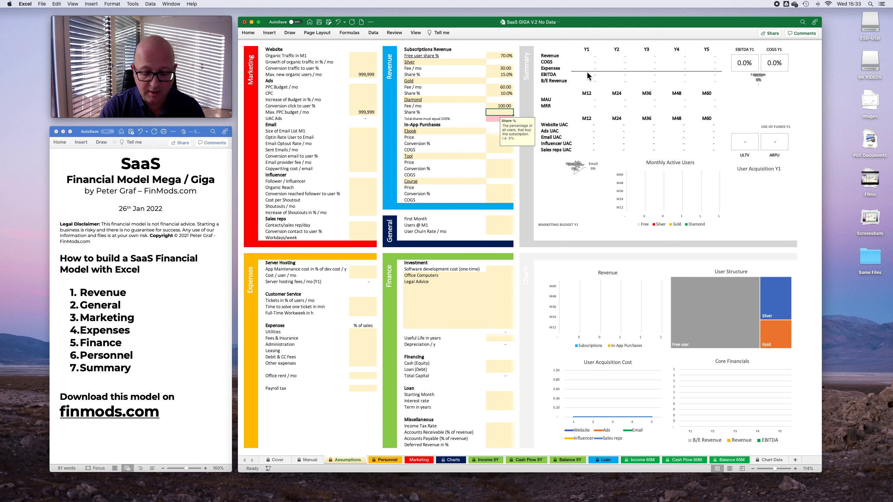
type("5")
key("Return")
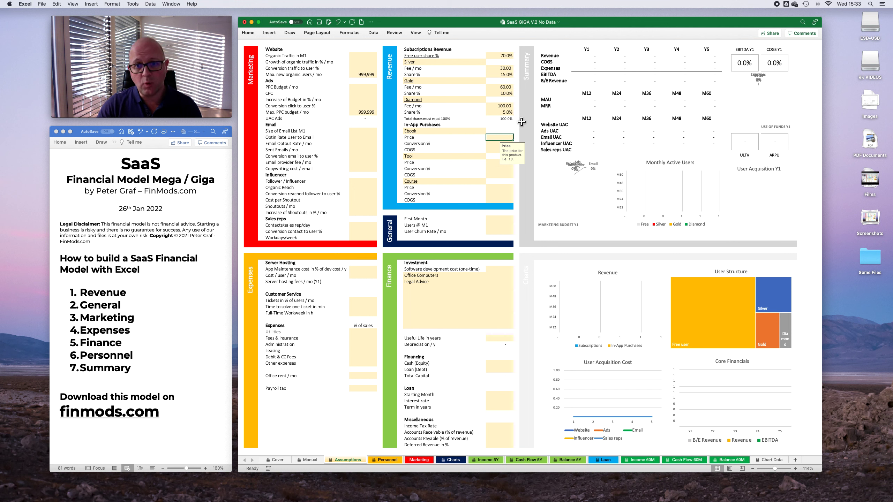
Step: Go over the user share percentages, clear the Diamond share and re-enter it as 5%
left_click(512, 56)
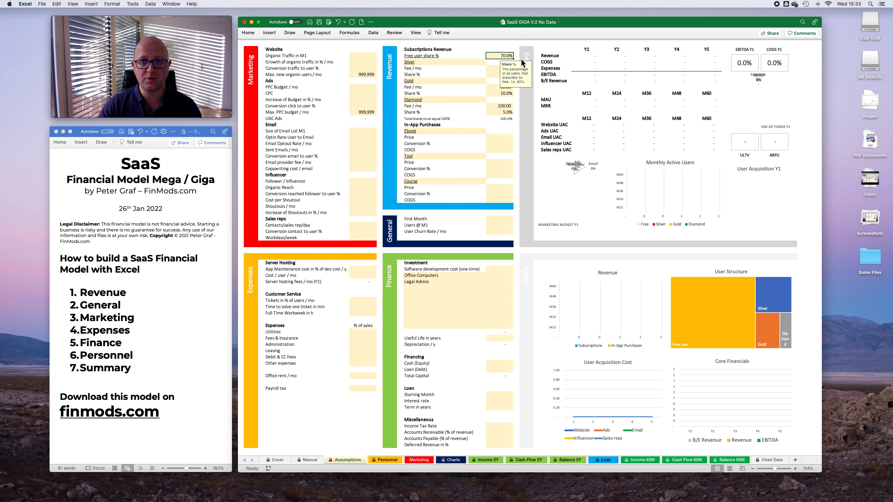
left_click(494, 75)
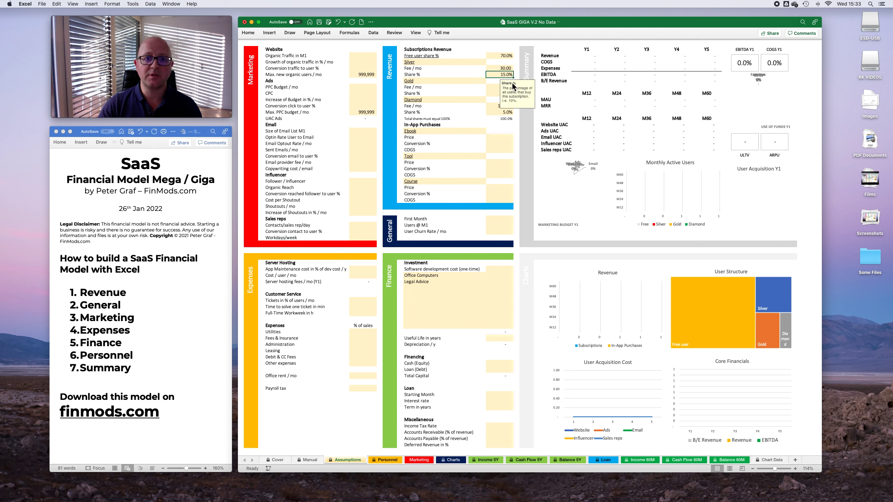
left_click(496, 94)
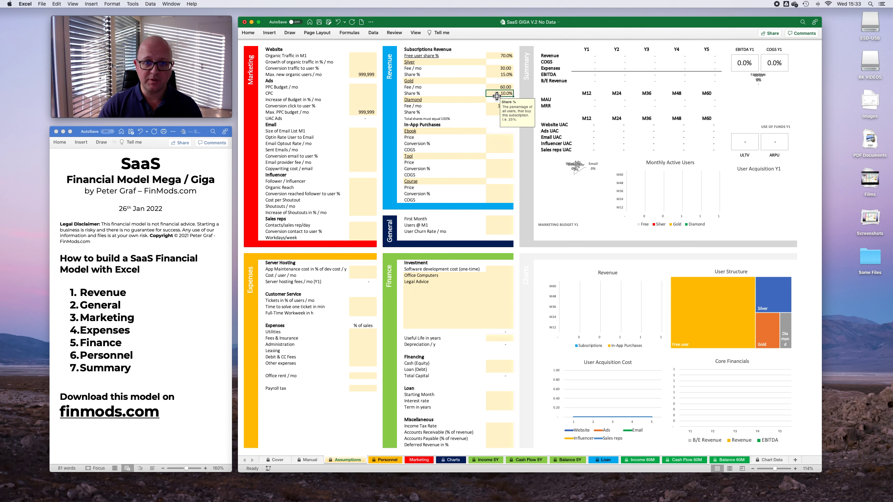
left_click(496, 112)
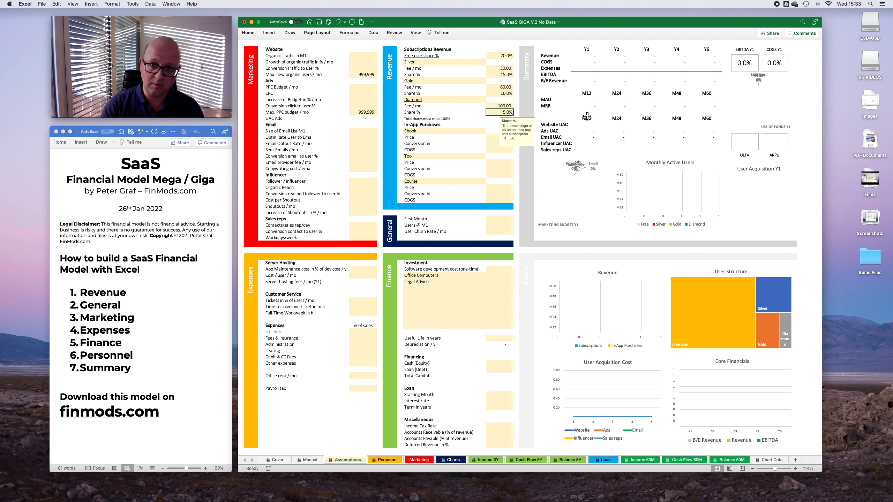
key("Delete")
key("Up")
key("Up")
key("Down")
key("Down")
key("Down")
key("Down")
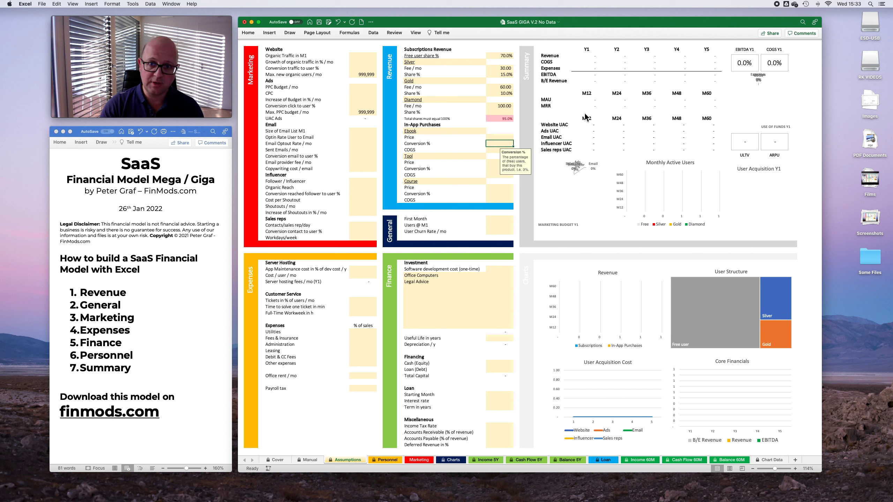
left_click(503, 111)
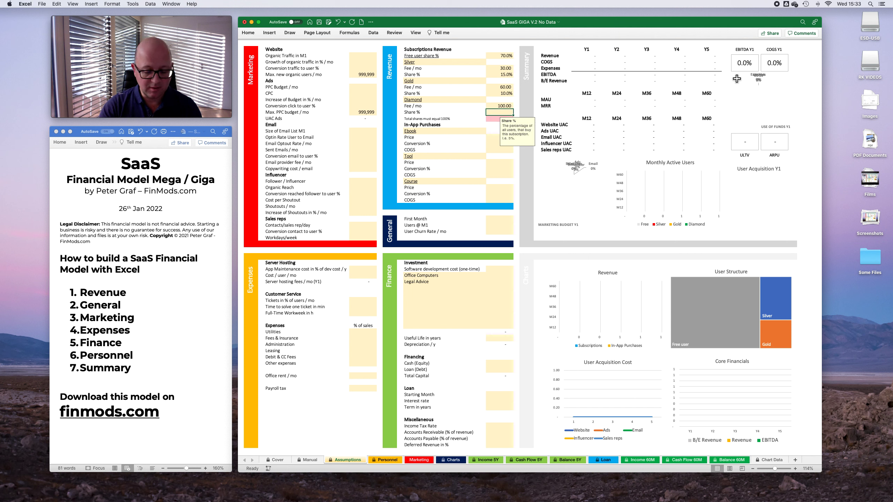
type("5")
key("Return")
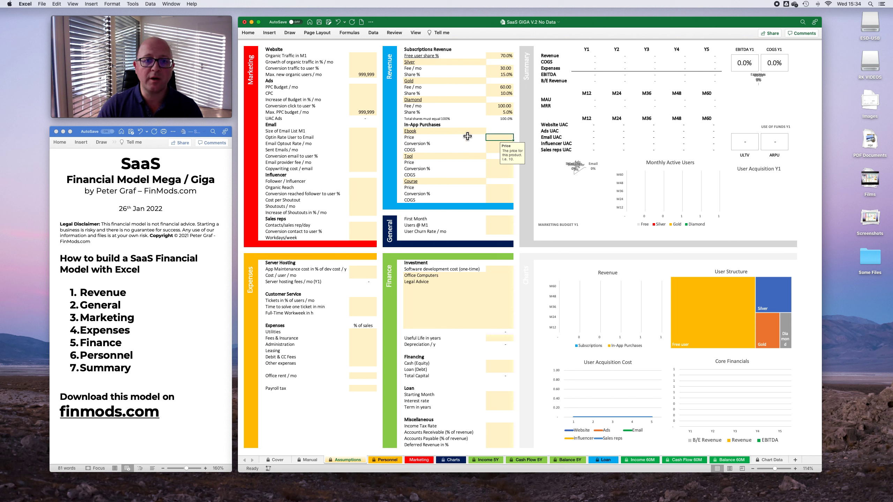
Step: Look over the Ebook, Tool and Course product name cells under In-App Purchases
left_click(442, 157)
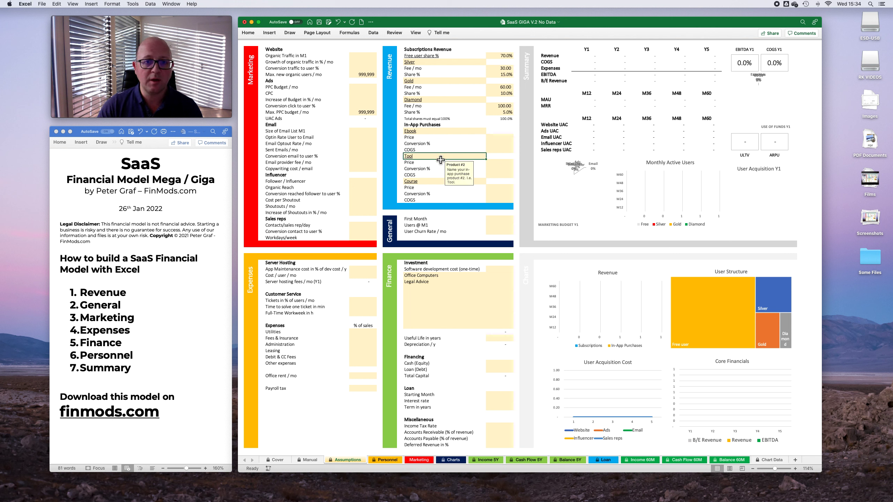
left_click(448, 133)
left_click(442, 181)
left_click(441, 158)
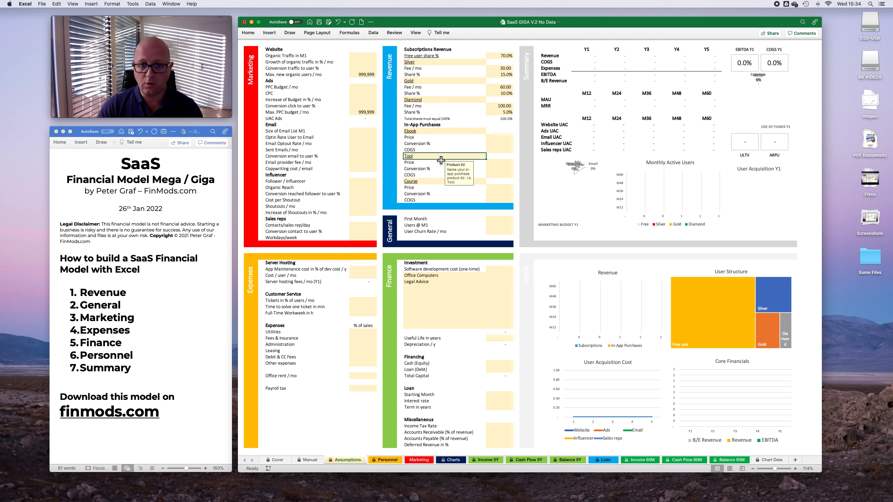
left_click(438, 133)
Step: Set the Ebook's price to 10 and its conversion to 3%, leaving its COGS empty
left_click(503, 138)
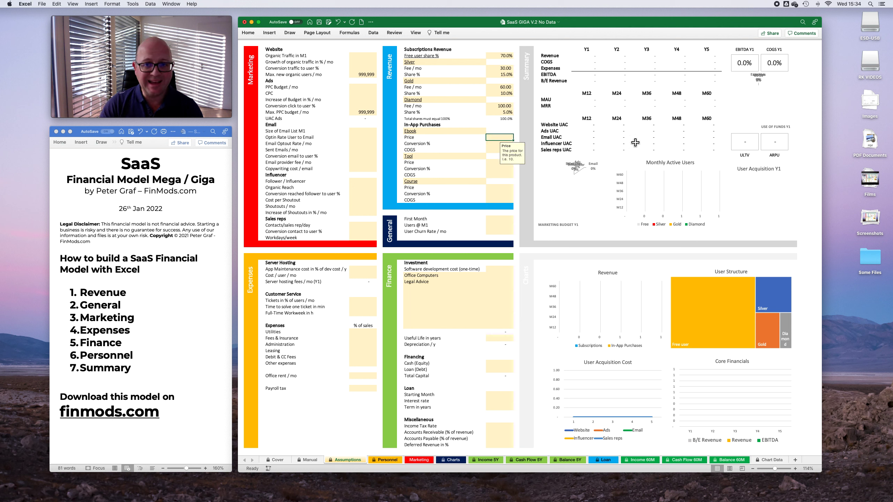
type("10")
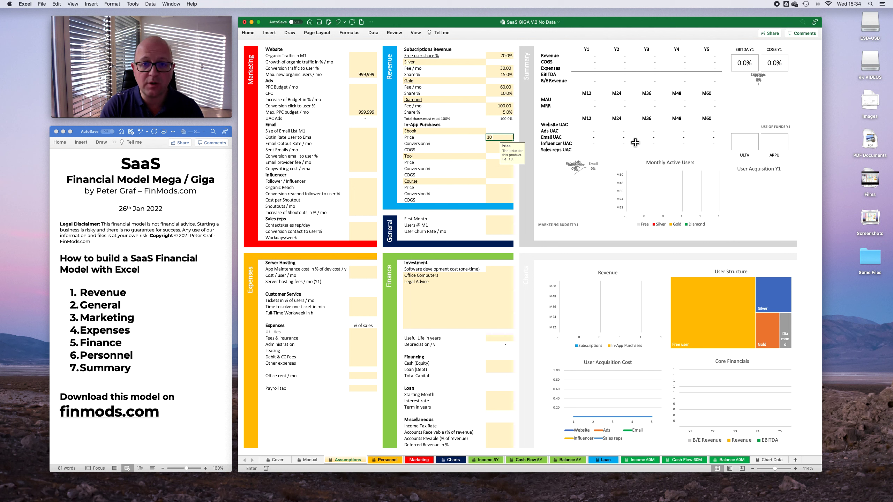
key("Return")
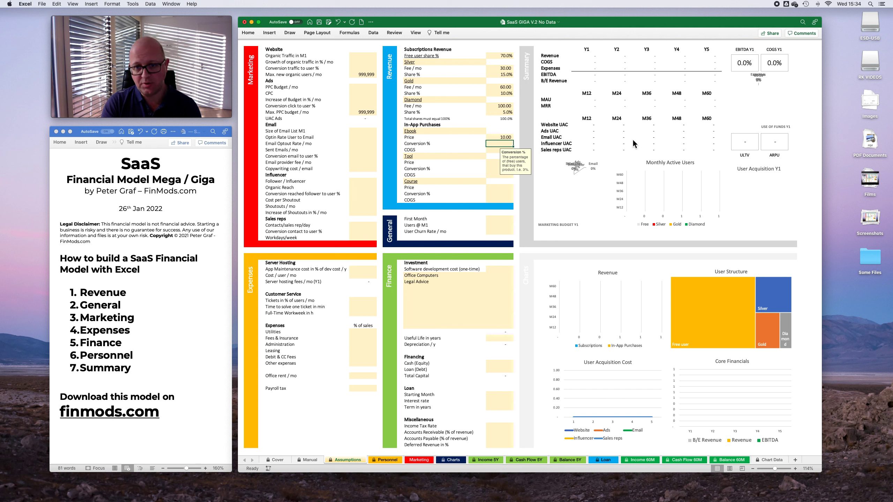
type("3")
key("Return")
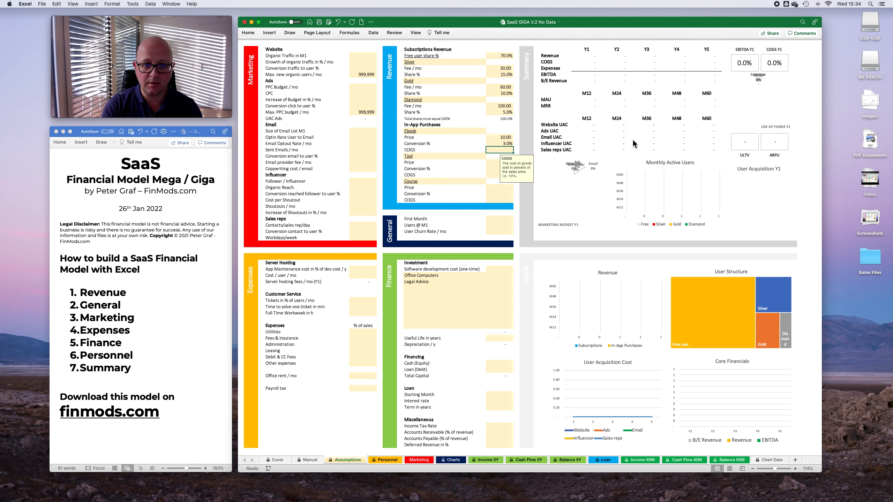
key("Return")
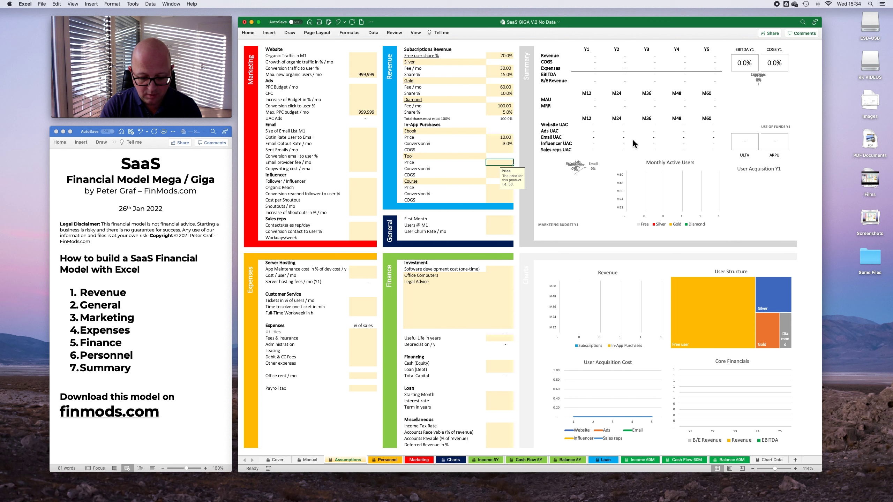
Step: Set the Tool product's price to 100 and its conversion to 1%, leaving its COGS empty
type("100")
key("Return")
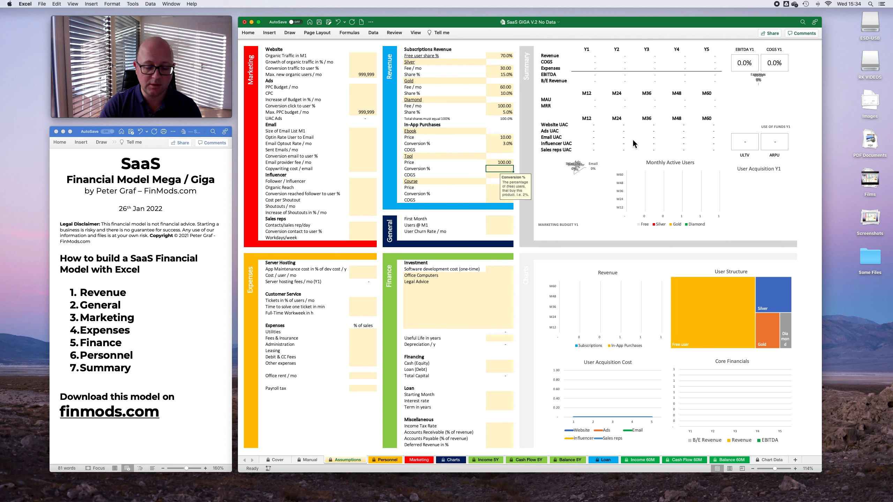
type("1")
key("Return")
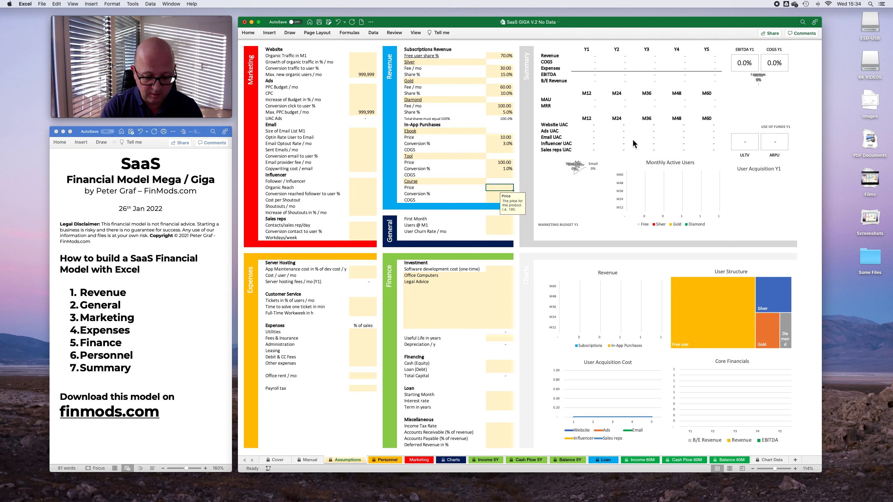
Step: Set the Course product's price to 300 and its conversion to 0.1%, leaving its COGS empty
type("300")
key("Return")
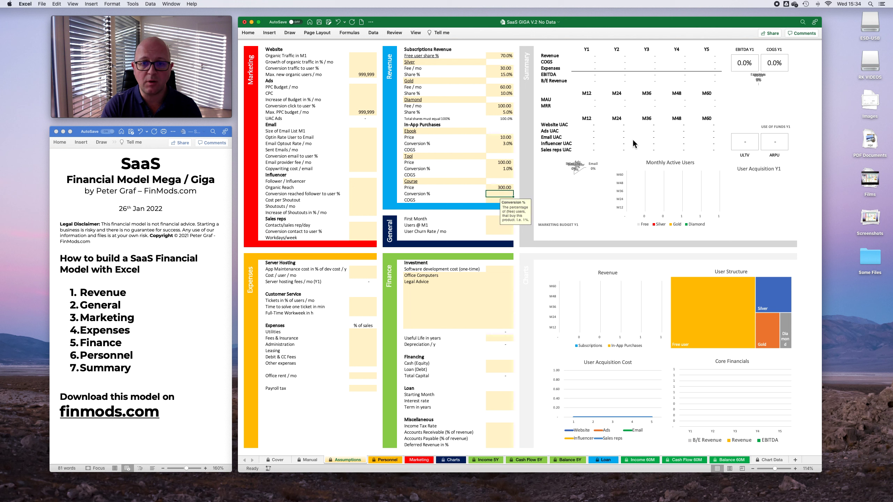
type("0.1")
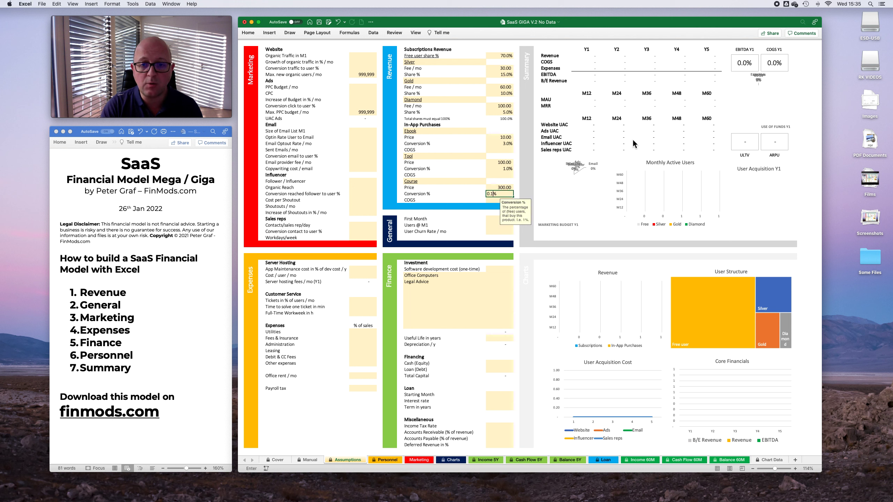
key("Return")
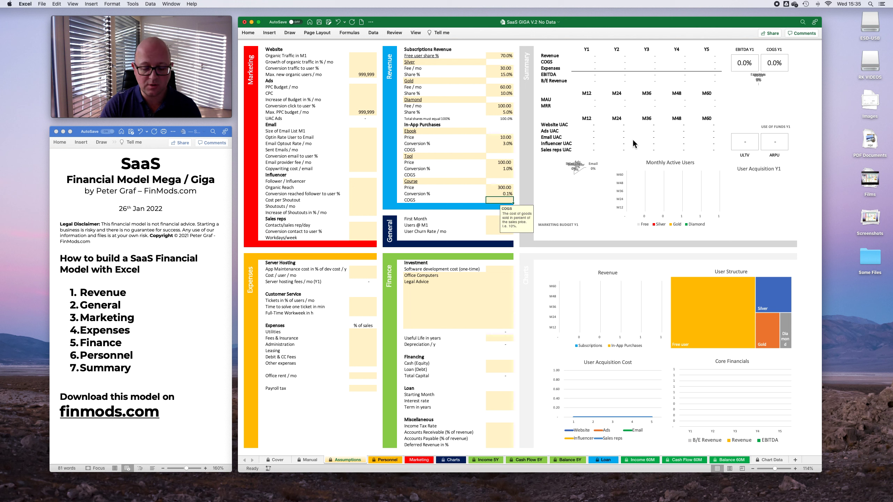
key("Return")
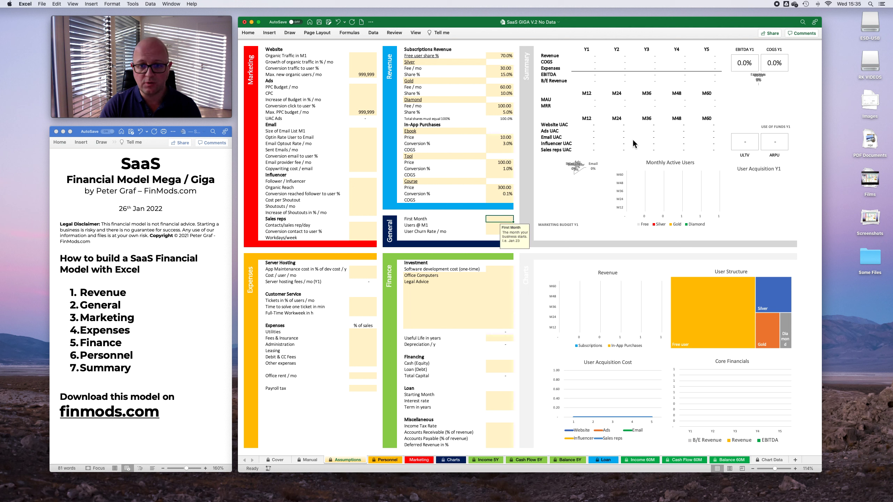
Step: Set the model's first month to Jan 23 in the General assumptions
key("Return")
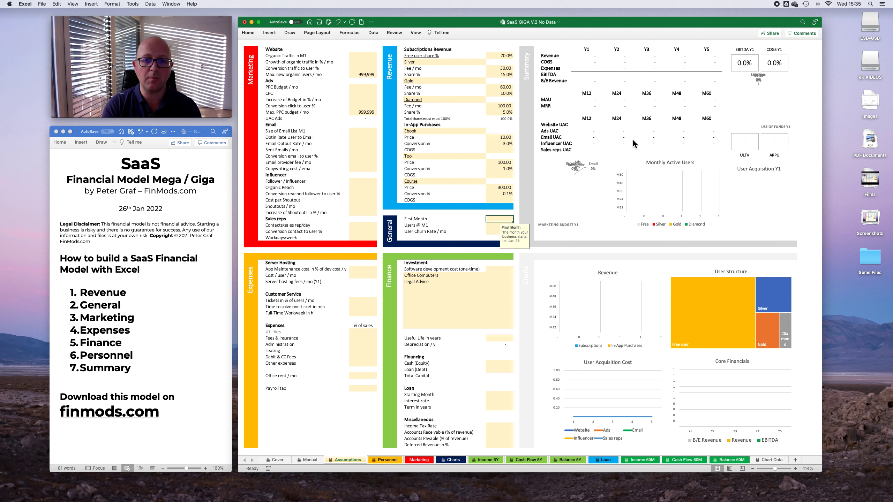
left_click(498, 218)
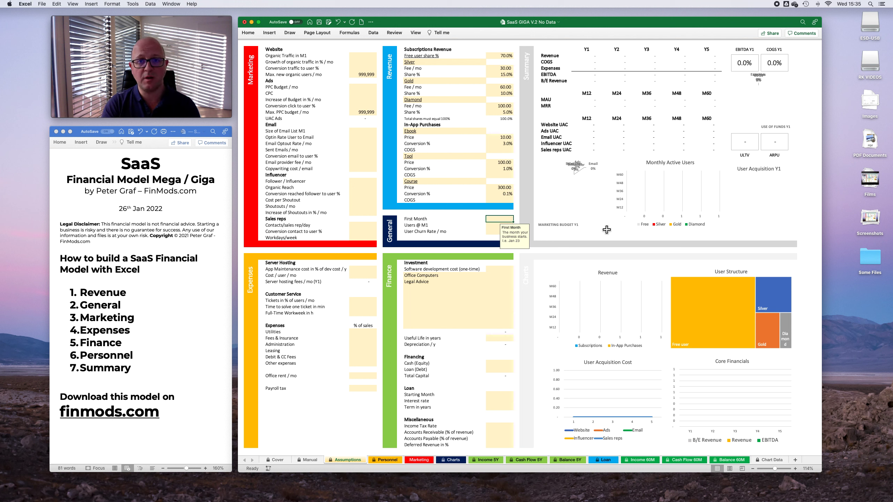
type("Jan23")
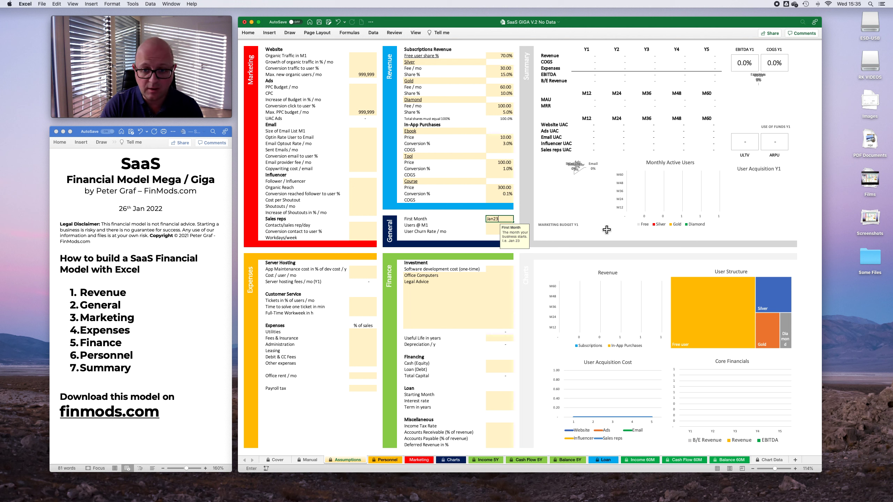
key("Return")
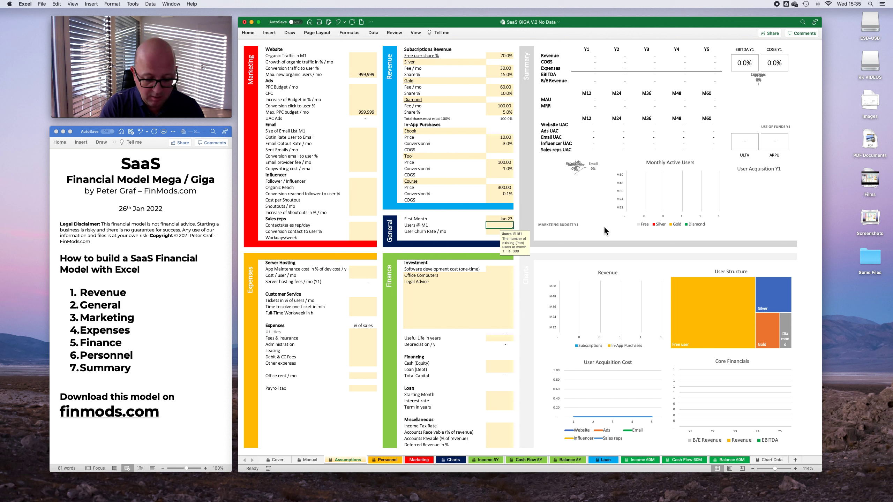
Step: Set the users at month 1 to 100 and the monthly user churn rate to 40%
type("100")
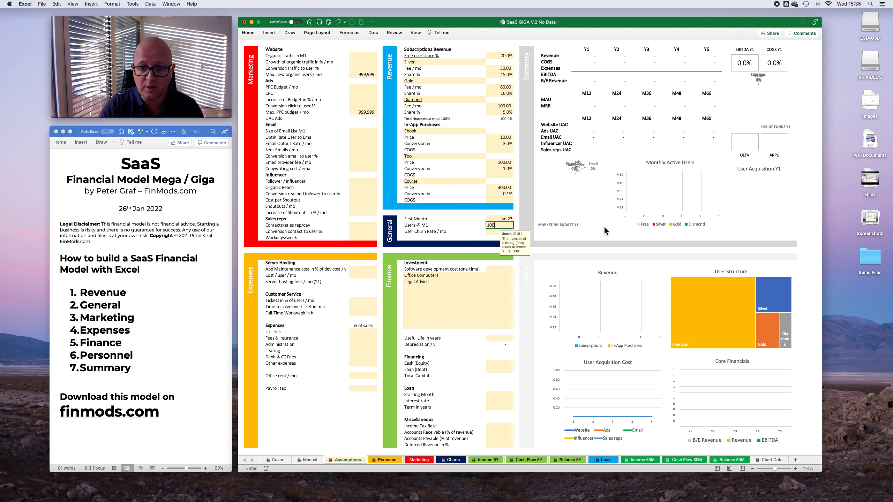
key("Return")
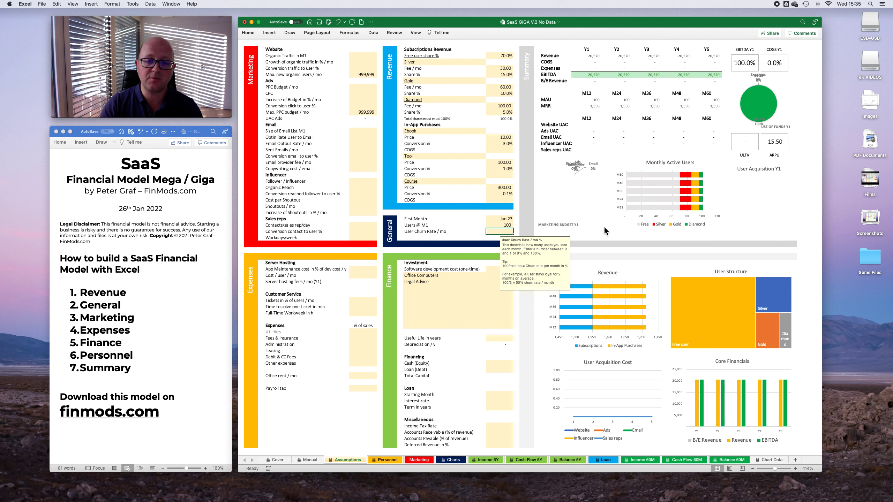
key("Up")
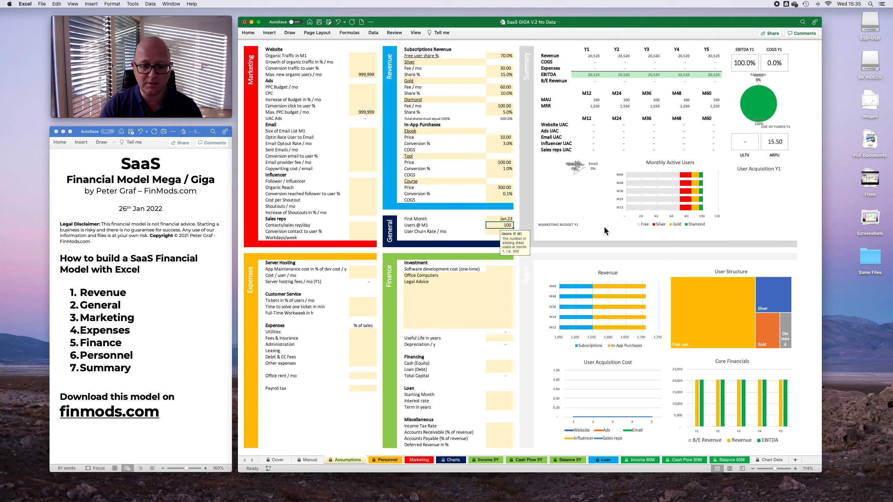
key("Down")
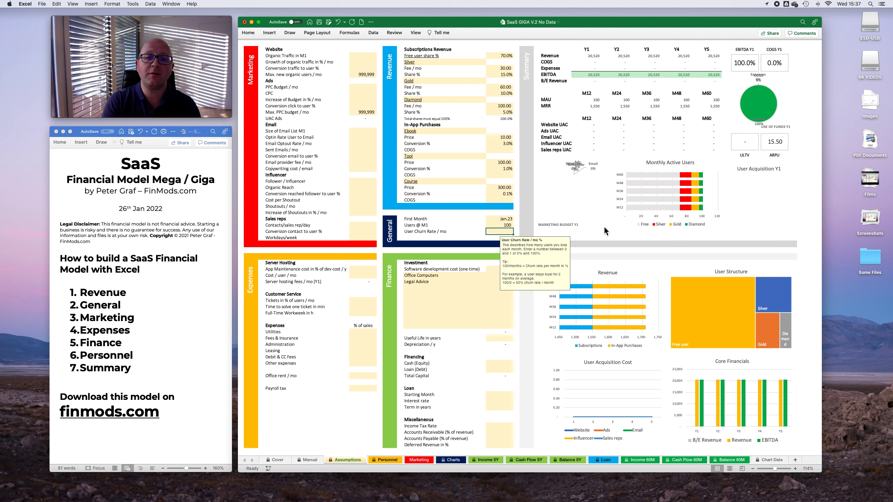
type("40")
key("Return")
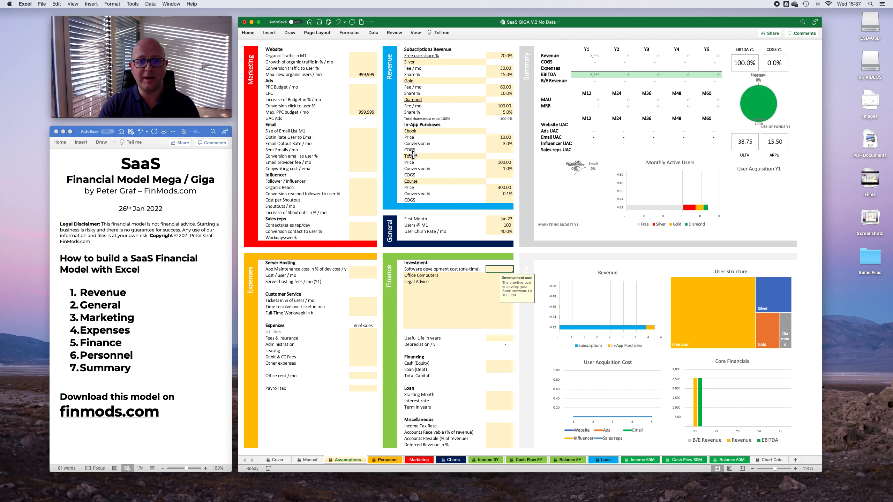
Step: Clear the users at month 1 value in the General assumptions
left_click(506, 225)
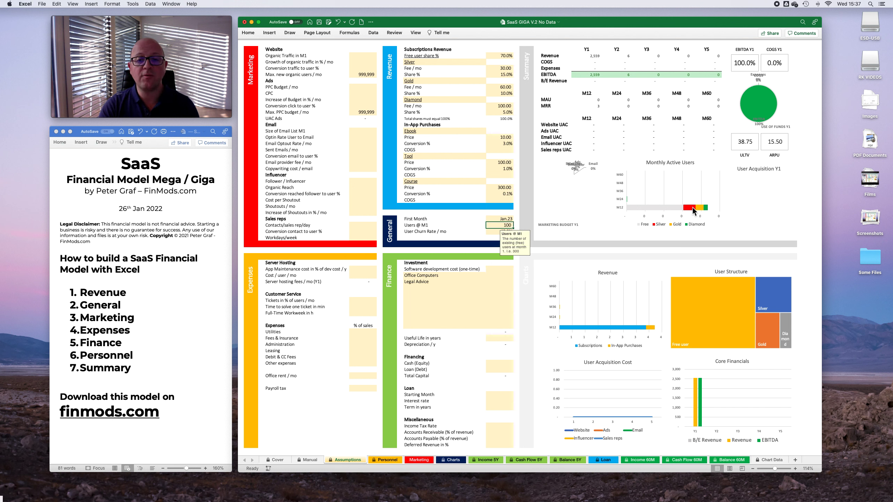
key("Delete")
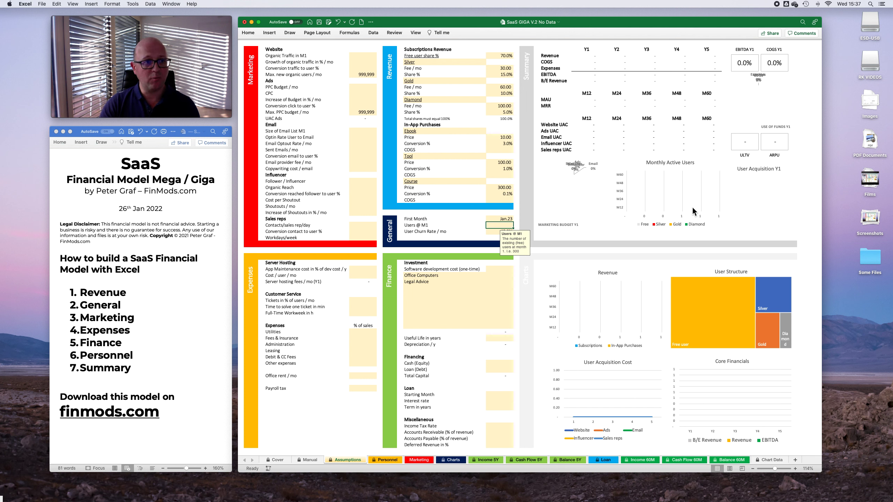
left_click(497, 233)
left_click(502, 202)
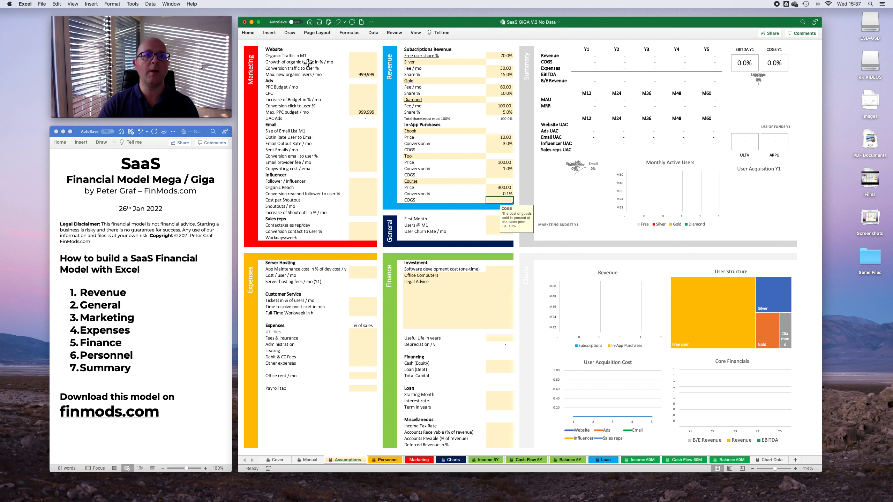
Step: Look over the Website and Ads input cells in the Marketing assumptions
left_click(362, 58)
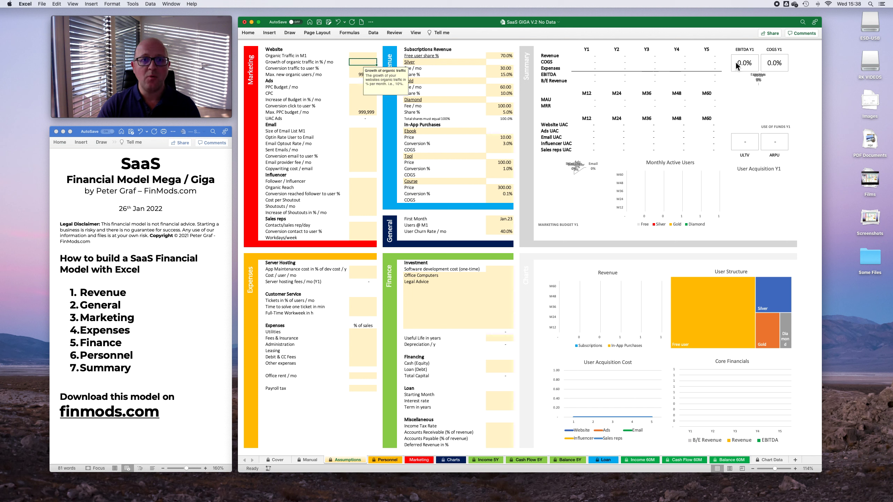
key("Down")
key("Down")
key("Down")
key("Down")
key("Down")
key("Down")
key("Down")
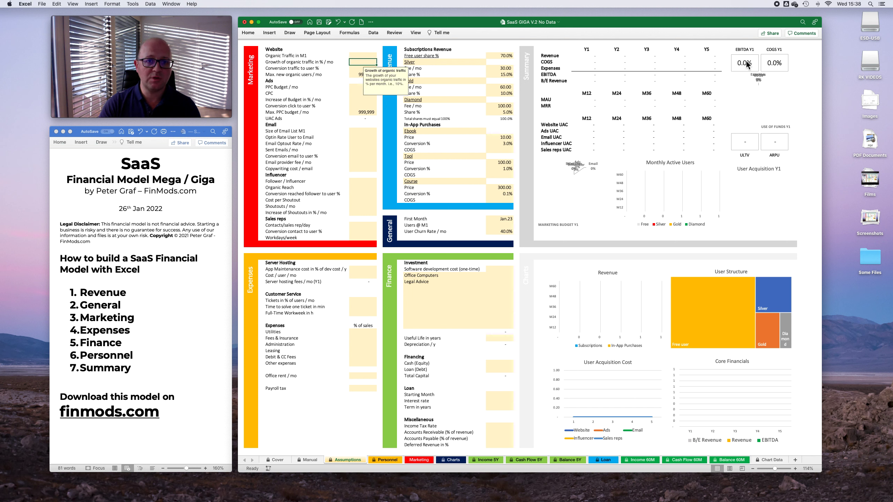
key("Up")
key("Up")
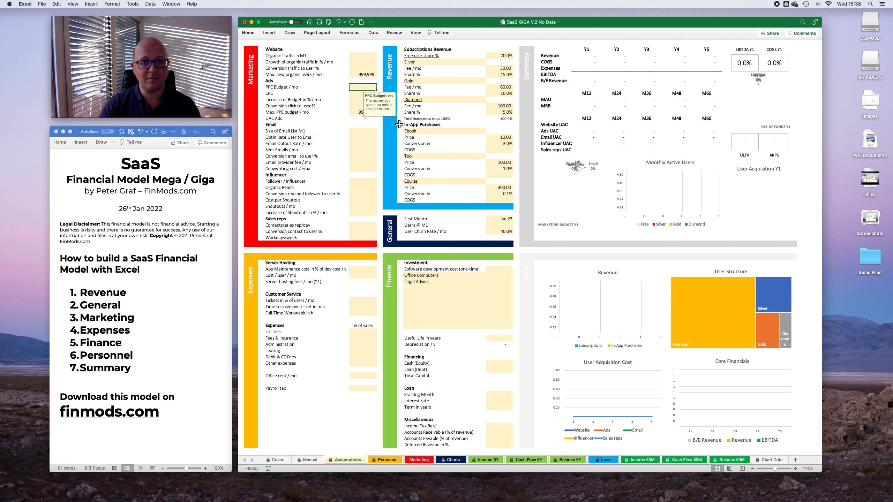
Step: Set the website's organic traffic in month 1 to 1000
left_click(365, 56)
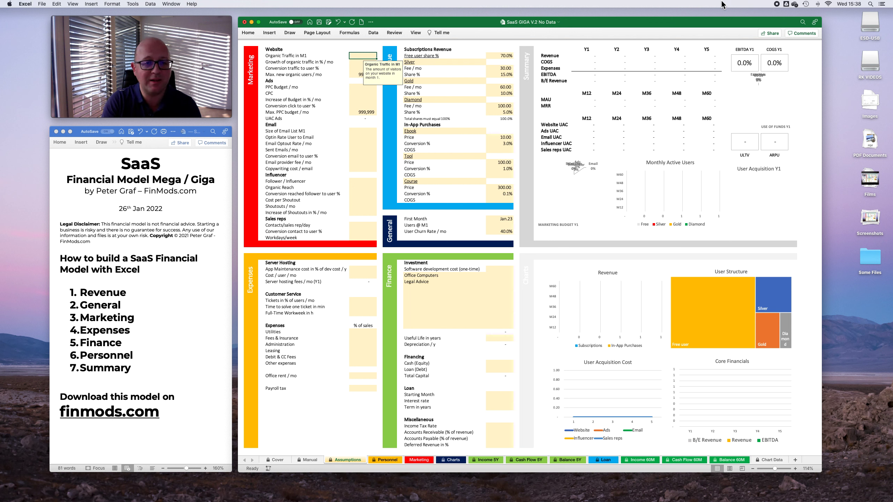
type("1000")
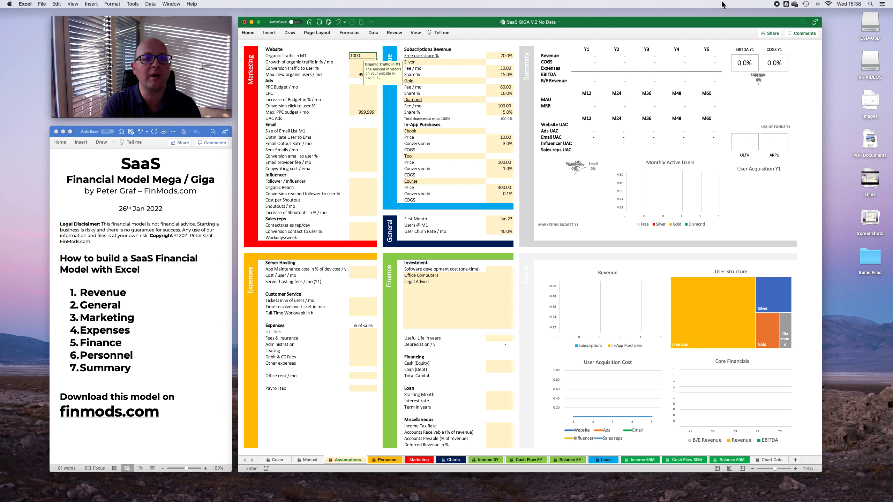
key("Return")
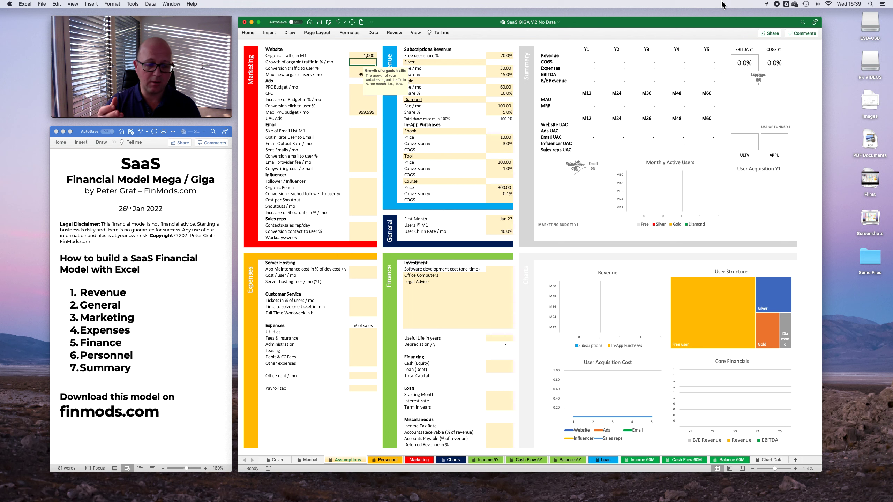
Step: Examine the Web Content Creator salary and monthly cells on the Personnel sheet, and return to the Assumptions sheet
scroll(791, 422, "down", 1)
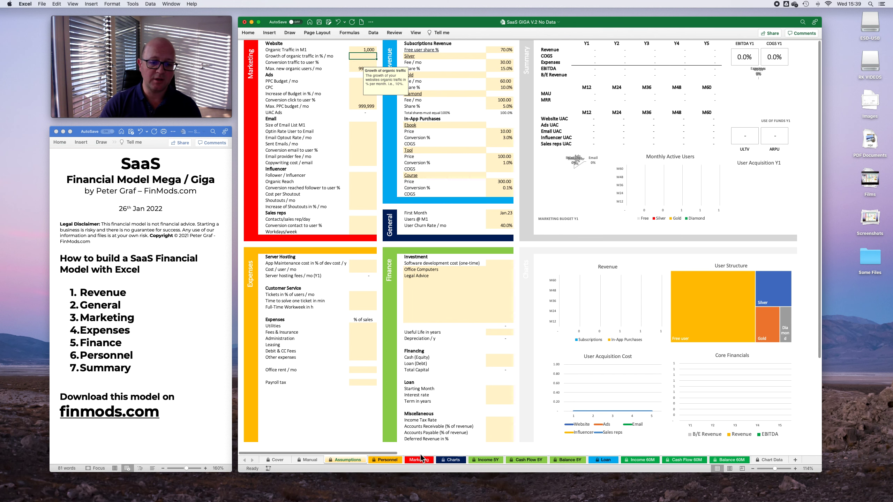
left_click(388, 460)
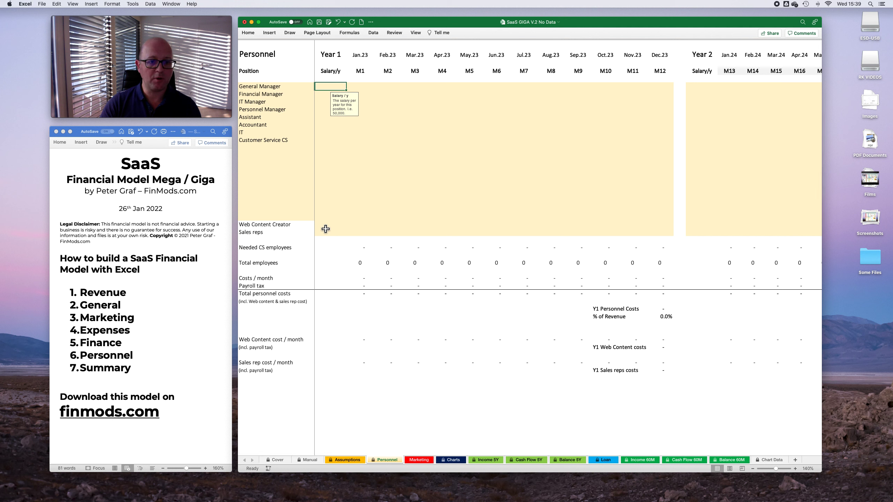
left_click(362, 226)
left_click(325, 227)
left_click(392, 228)
left_click(325, 225)
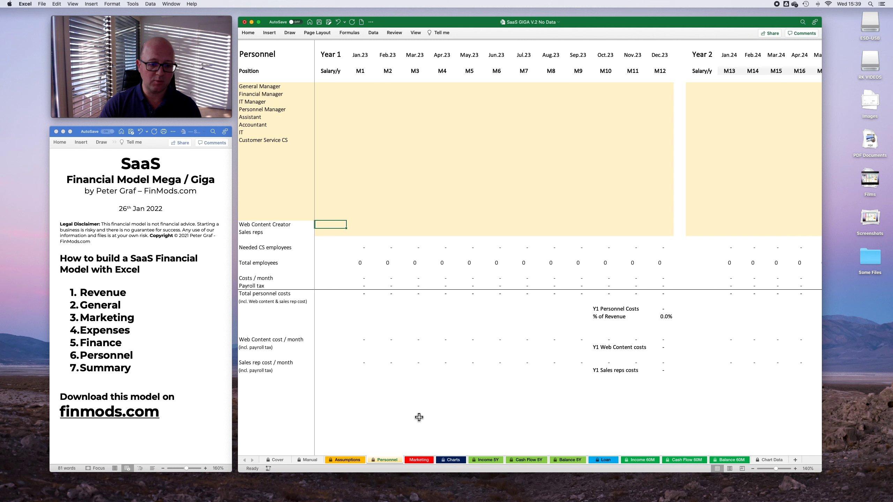
left_click(345, 459)
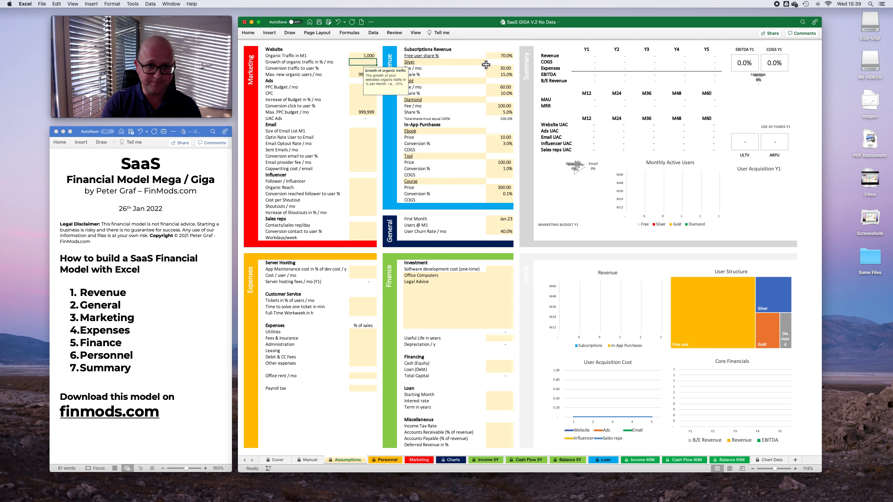
Step: Set the monthly growth of organic traffic to 3% and the website's conversion of traffic to user to 2%
type("3")
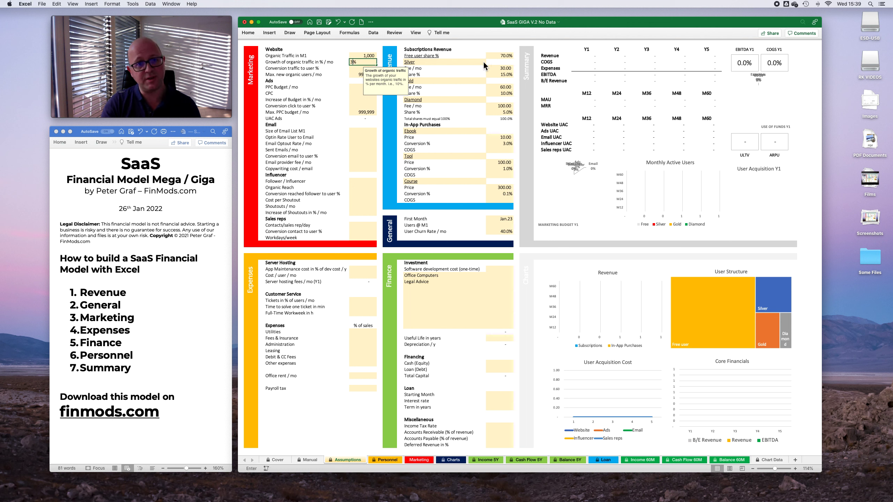
key("Return")
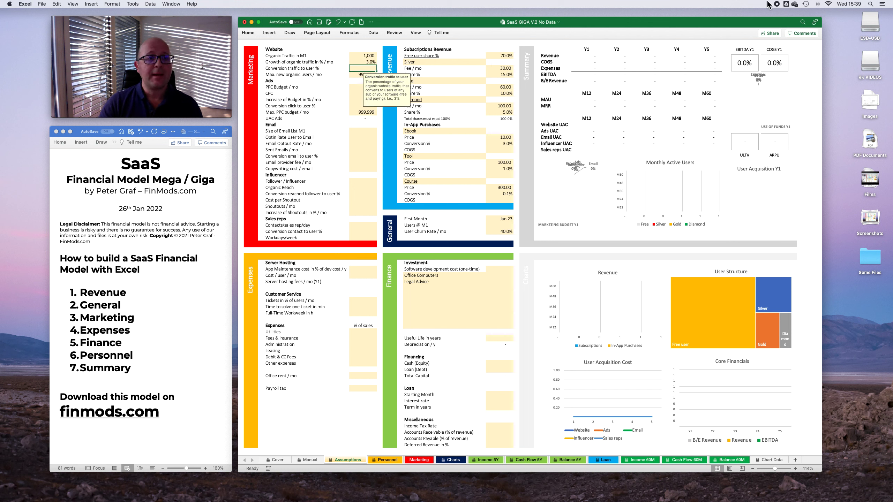
key("Up")
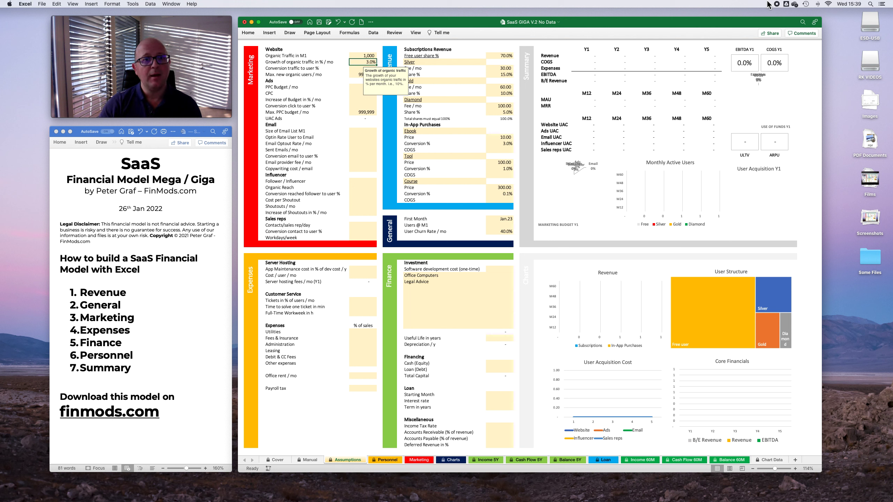
key("Down")
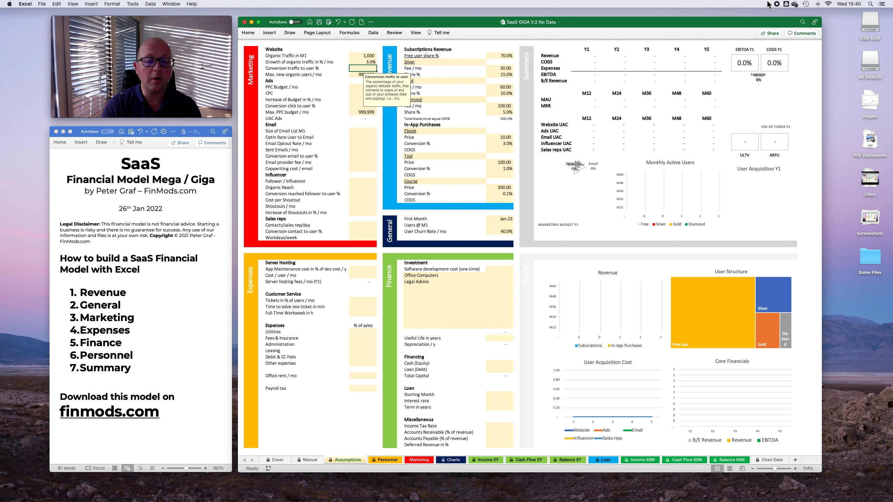
type("2")
key("Return")
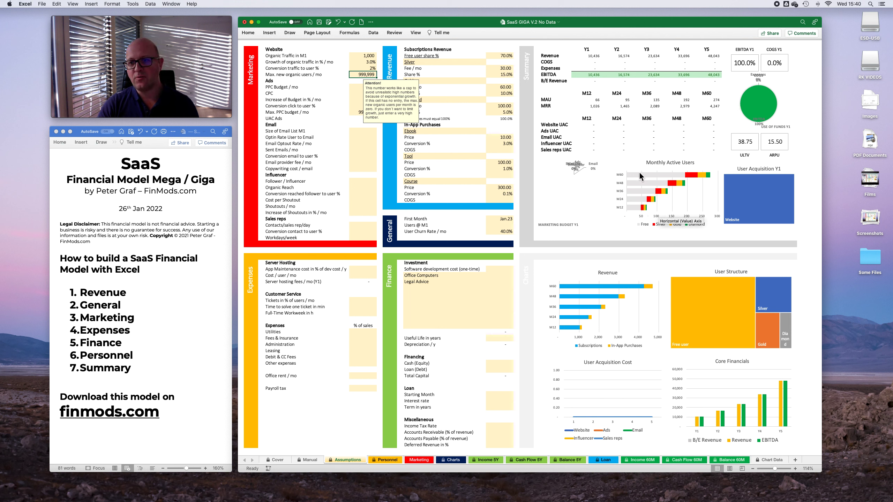
Step: Examine the Monthly Active Users and Revenue charts across months 12 to 60
mouse_move(639, 173)
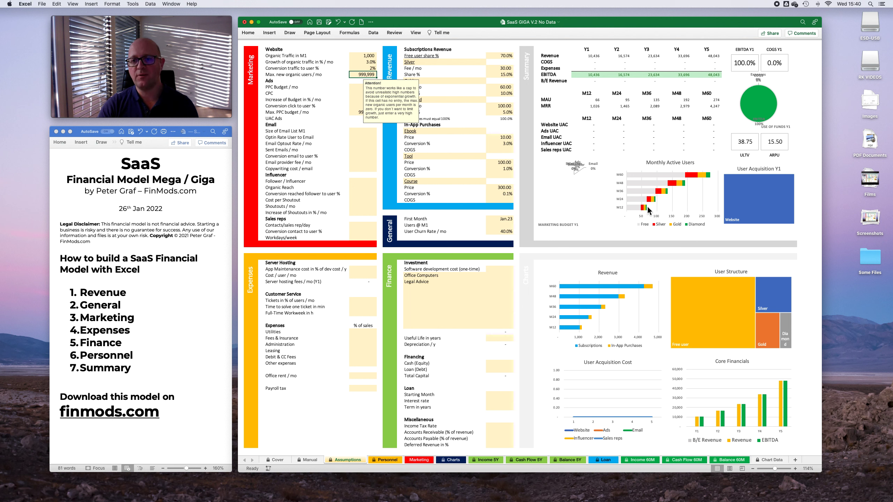
mouse_move(655, 201)
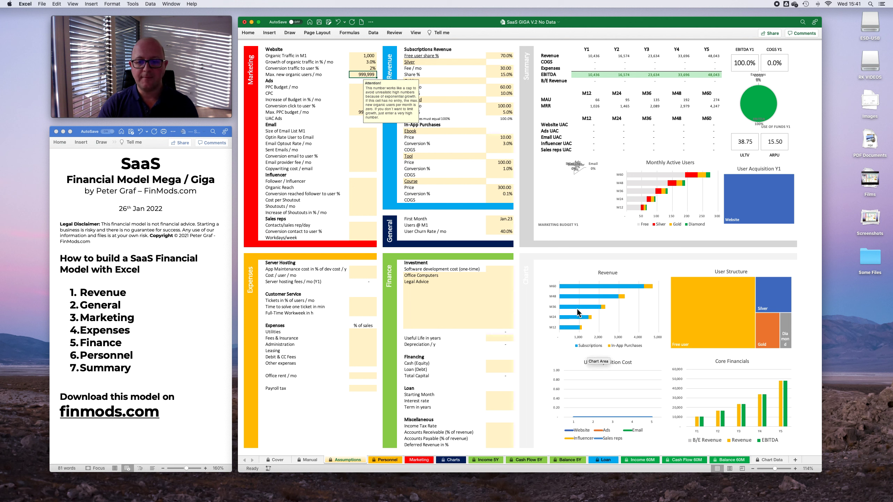
mouse_move(589, 298)
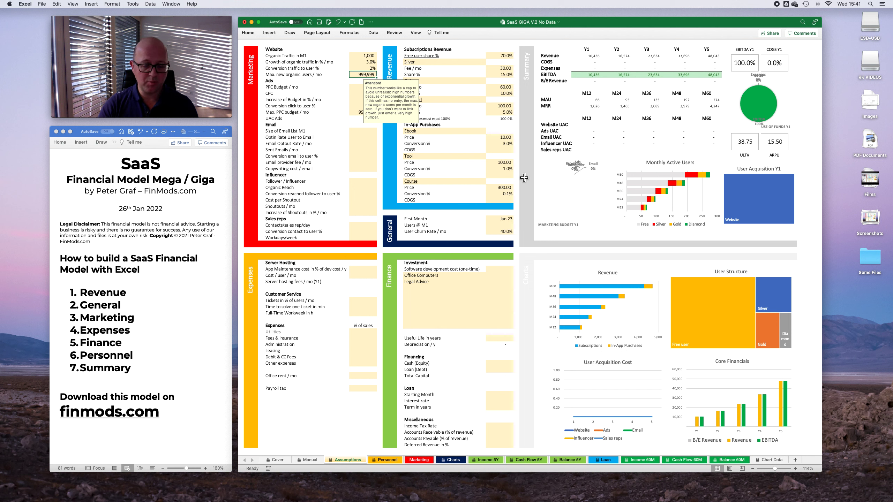
Step: Set the monthly PPC budget to 300 and the cost per click to 1 in the Ads assumptions
left_click(350, 88)
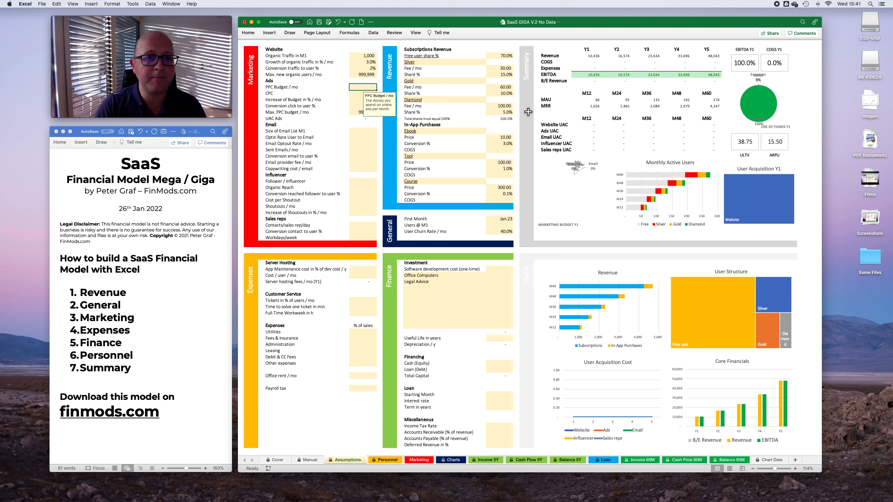
type("300")
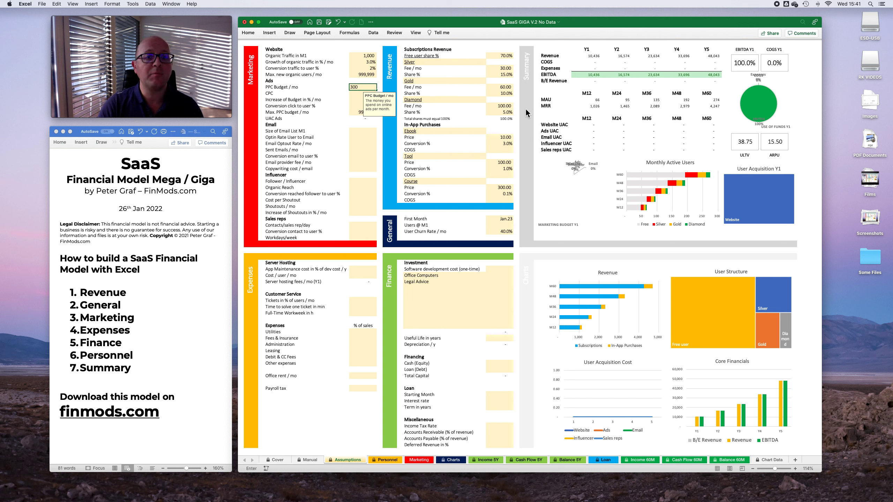
key("Return")
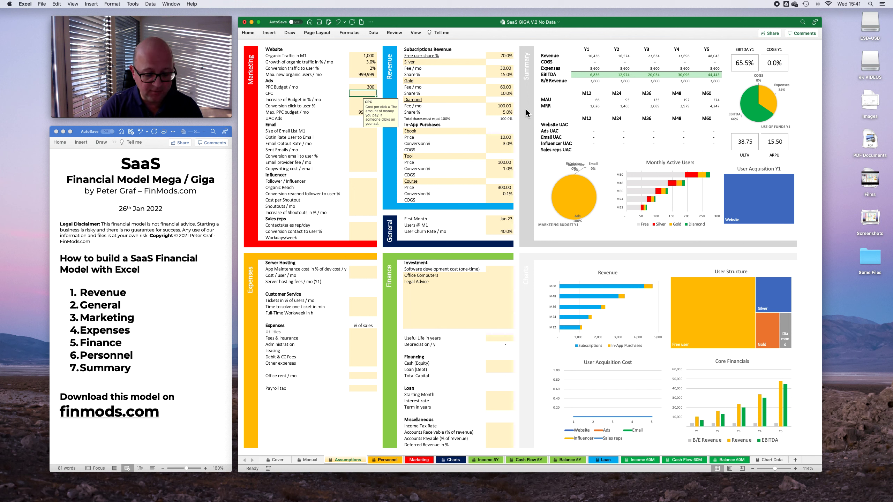
type("1")
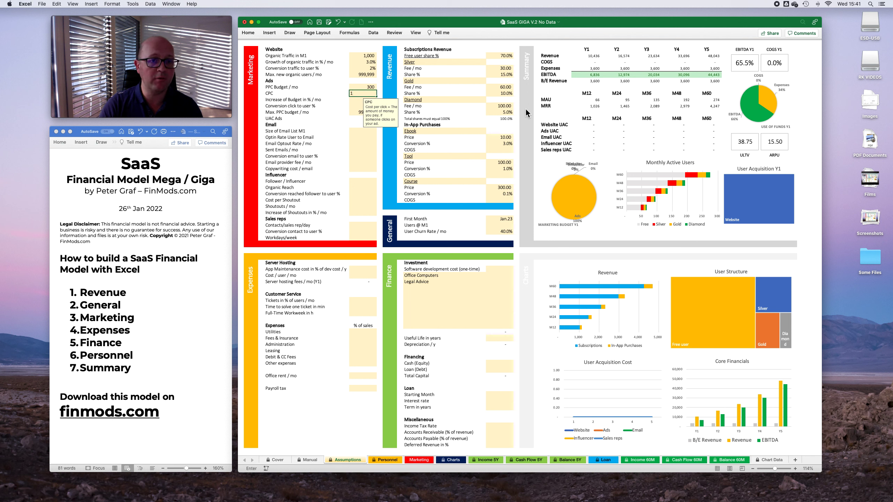
key("Return")
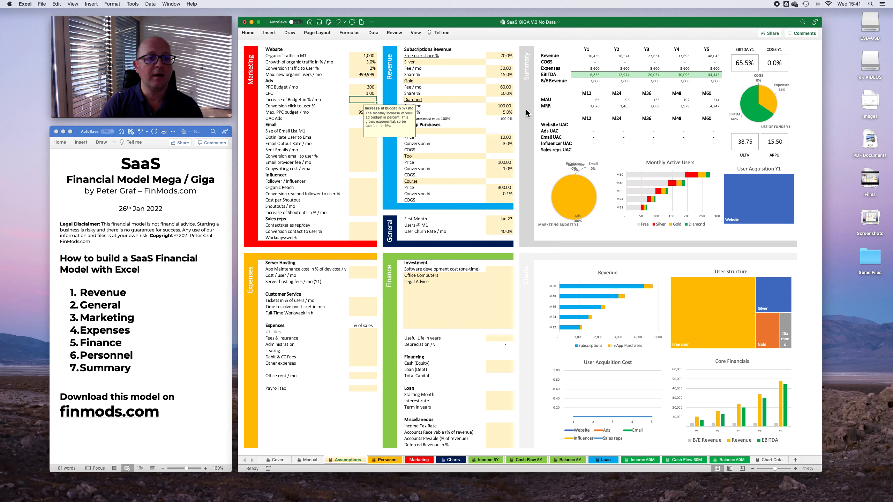
Step: Set the monthly increase of the ads budget to 3% and the click-to-user conversion to 3%
type("3")
key("Return")
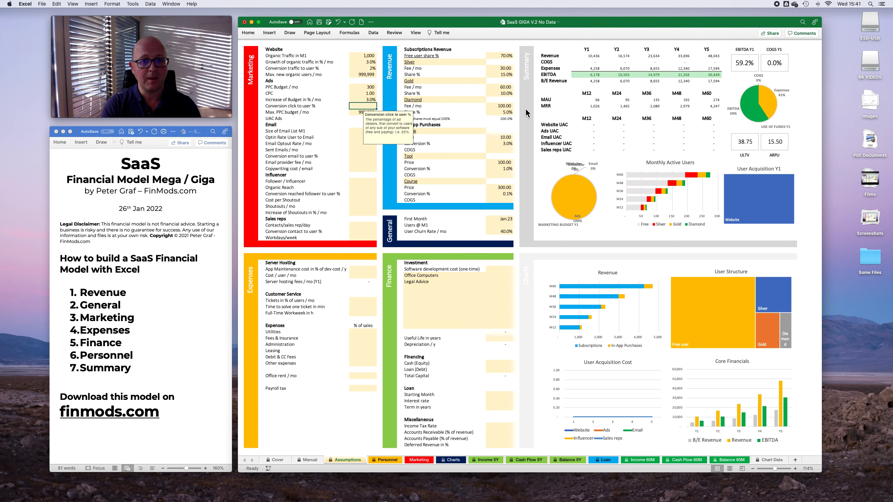
type("3")
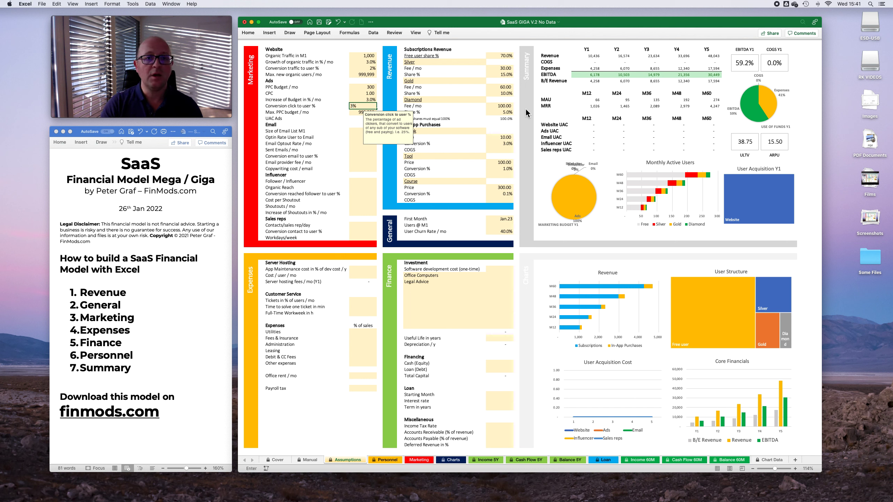
key("Return")
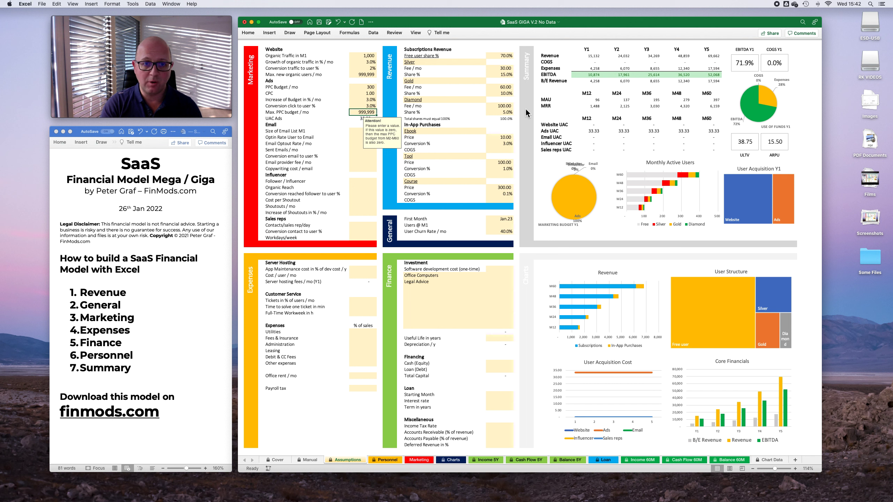
Step: Try a maximum monthly PPC budget of 200, and set the cap back to 999,999
type("200")
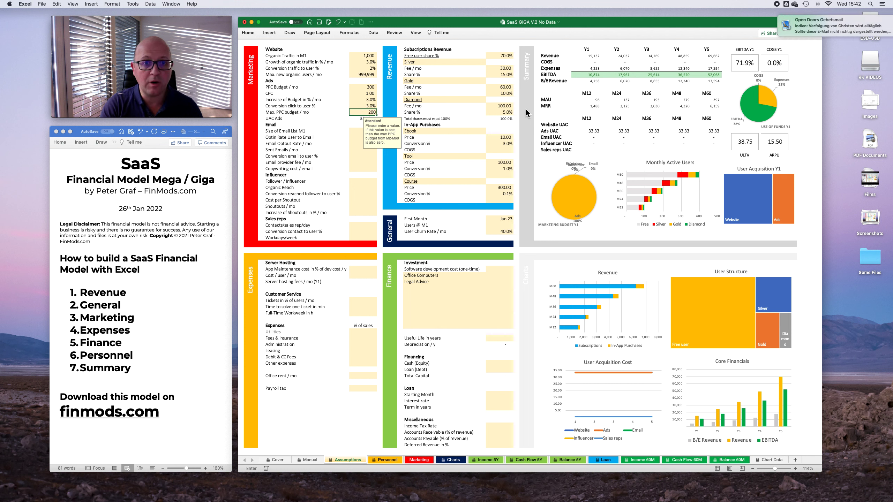
key("Return")
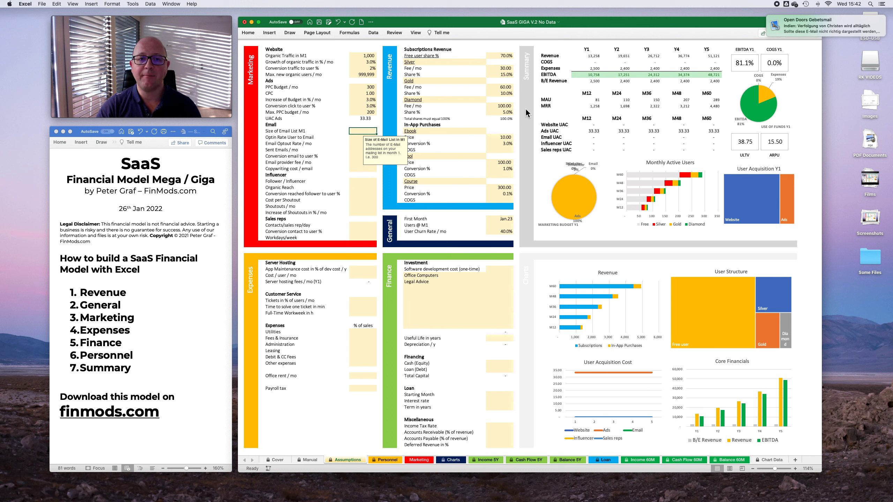
key("Up")
key("Down")
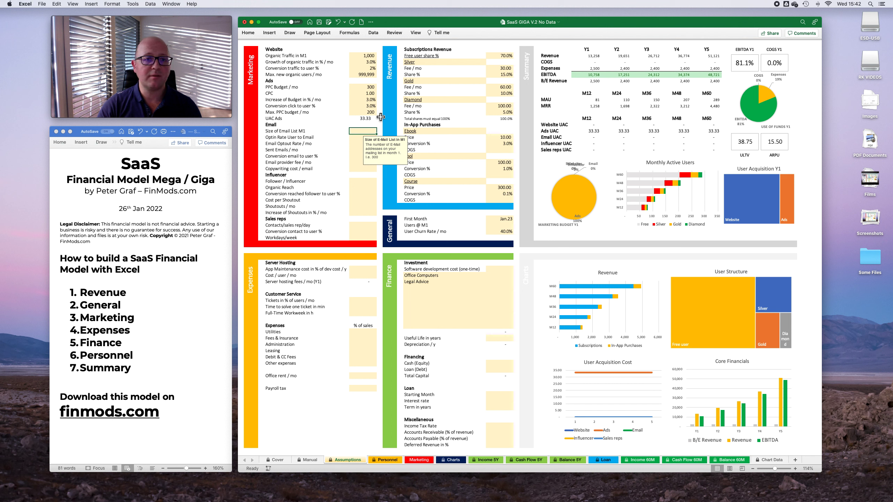
key("Up")
type("999")
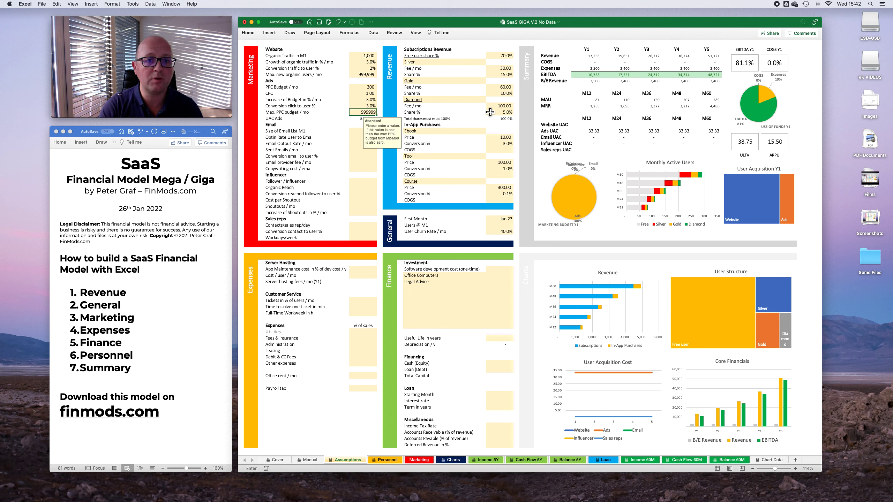
type(",999")
key("Return")
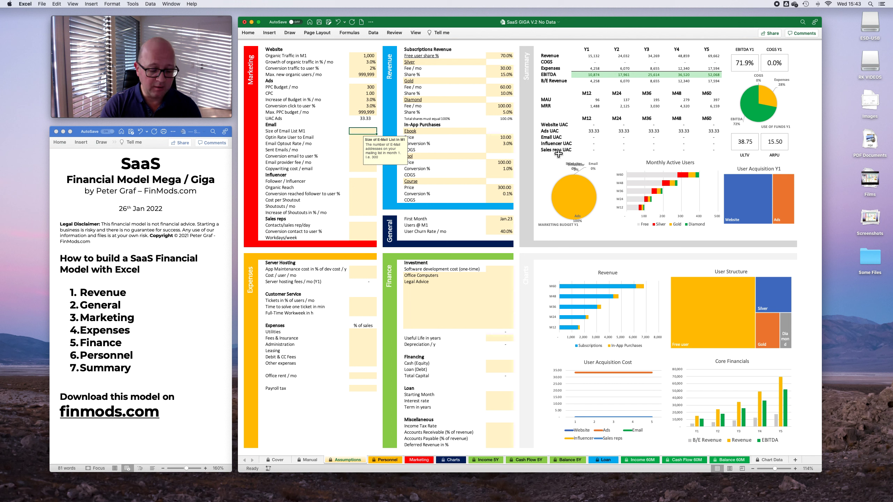
Step: Set the month 1 email list size to 200 and the user-to-email opt-in rate to 10%
type("200")
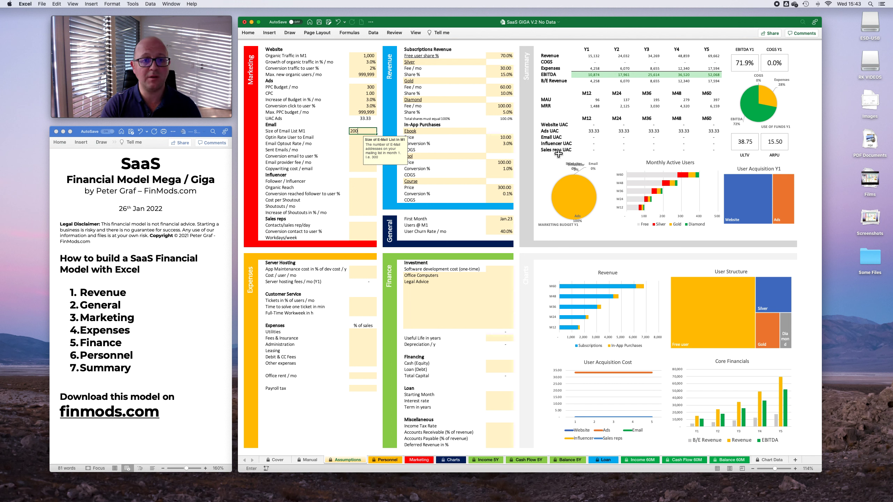
key("Return")
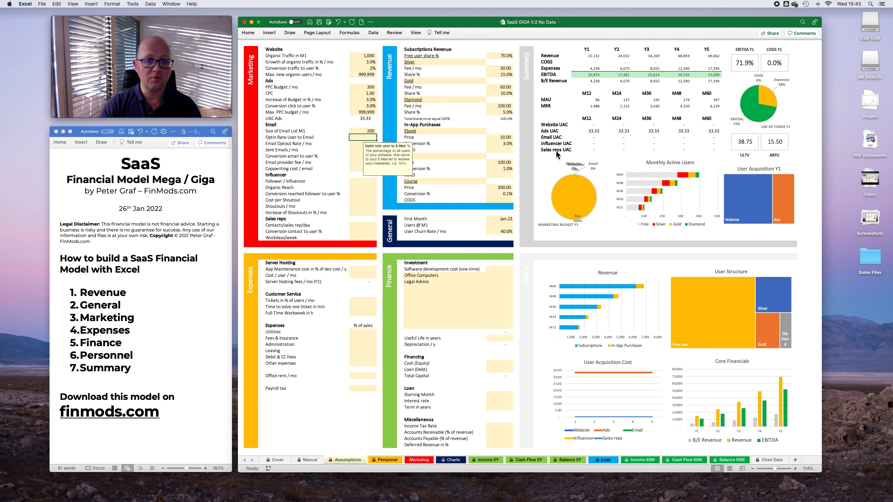
key("Up")
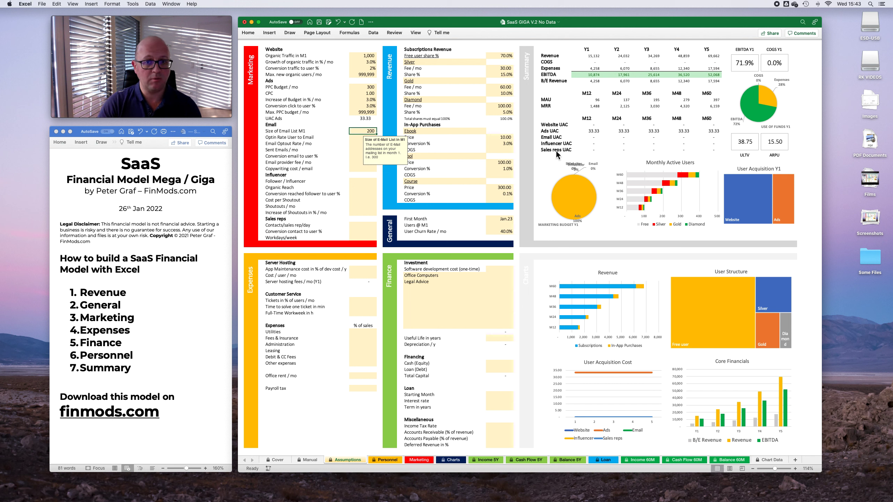
key("Down")
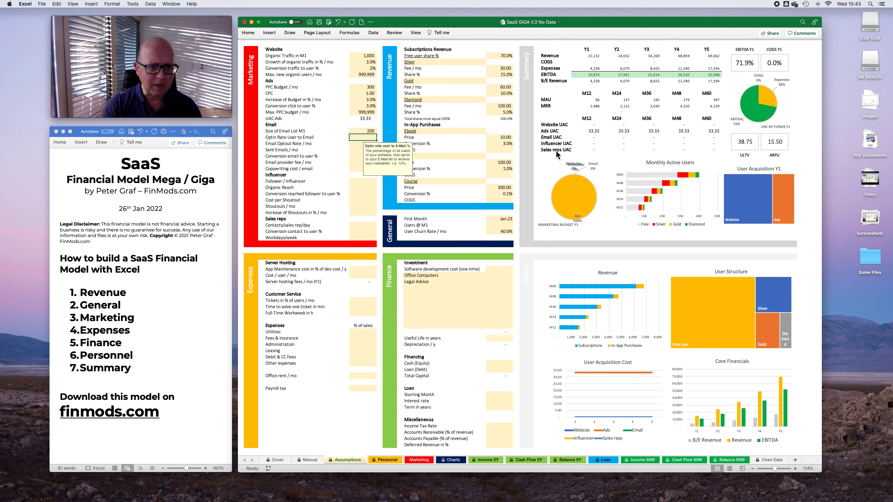
type("10")
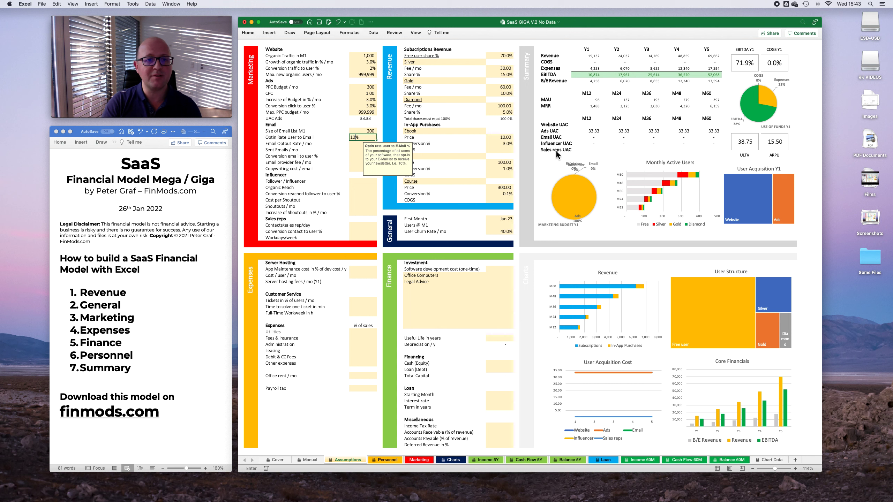
key("Return")
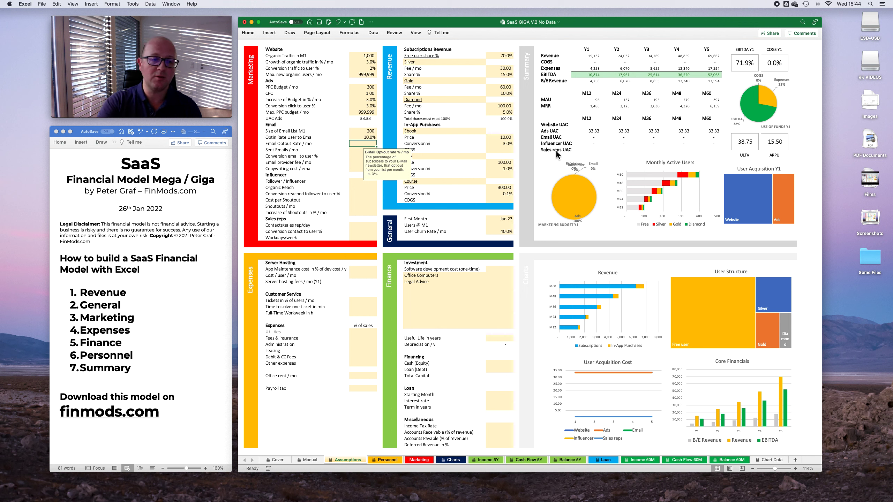
Step: Set the monthly email opt-out rate to 3%
key("Up")
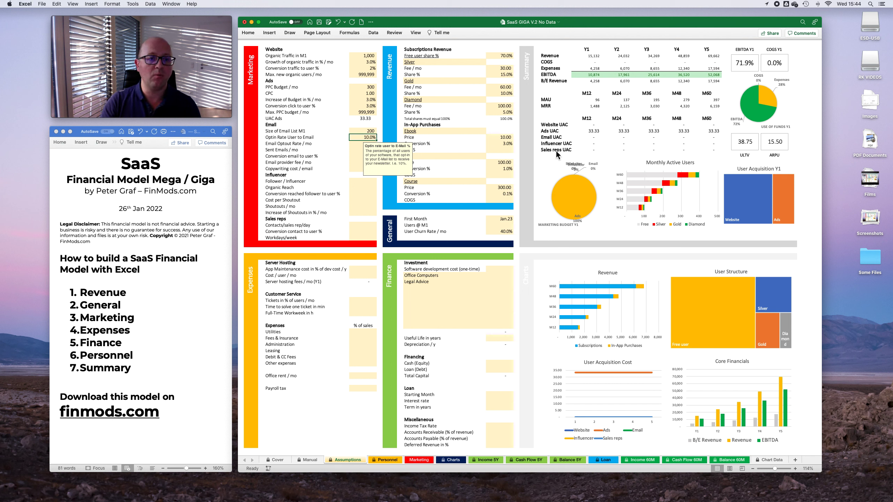
key("Down")
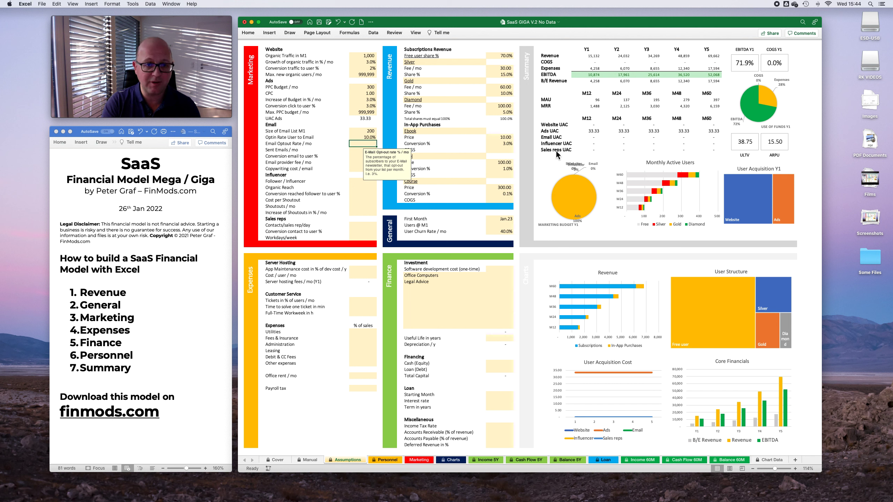
type("3")
key("Return")
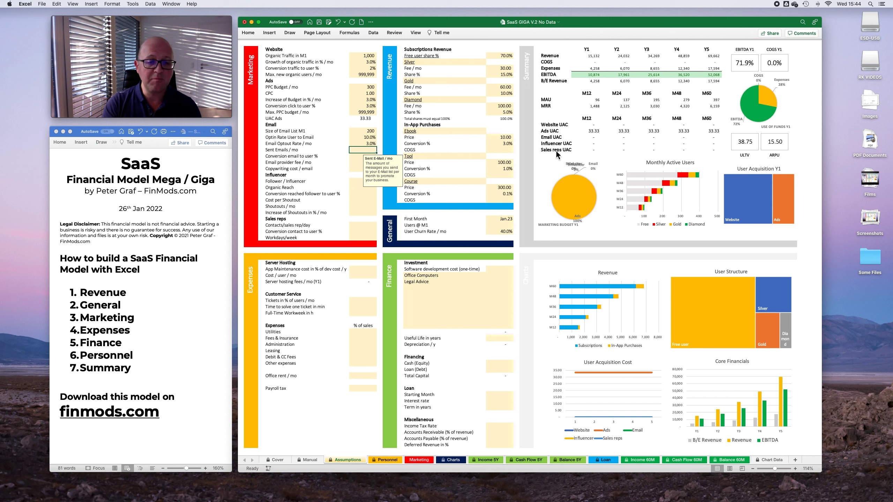
Step: Set the emails sent per month to 4 and the email-to-user conversion to 1%
type("4")
key("Return")
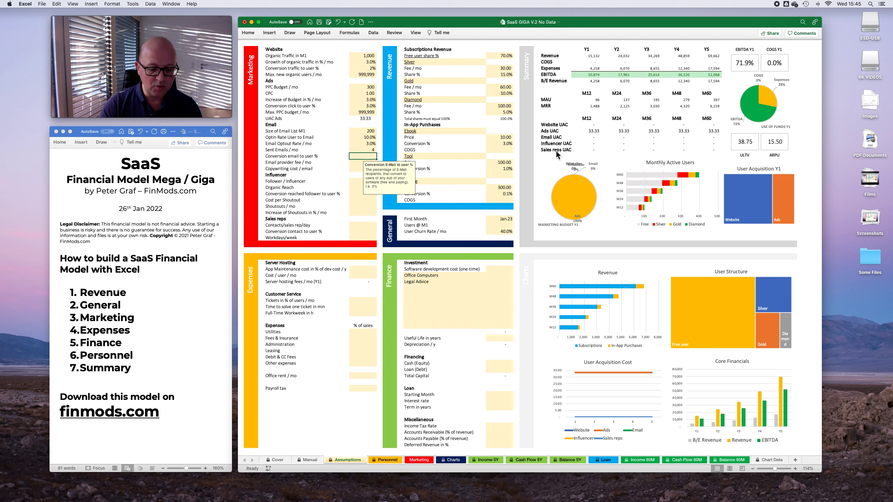
type("1")
key("Return")
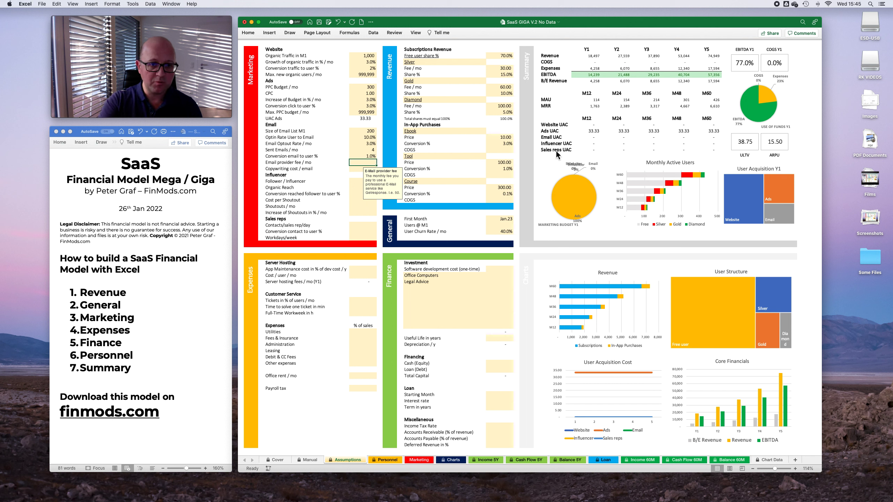
Step: Set the monthly email provider fee to 50 and the copywriting cost per email to 50
type("50")
key("Return")
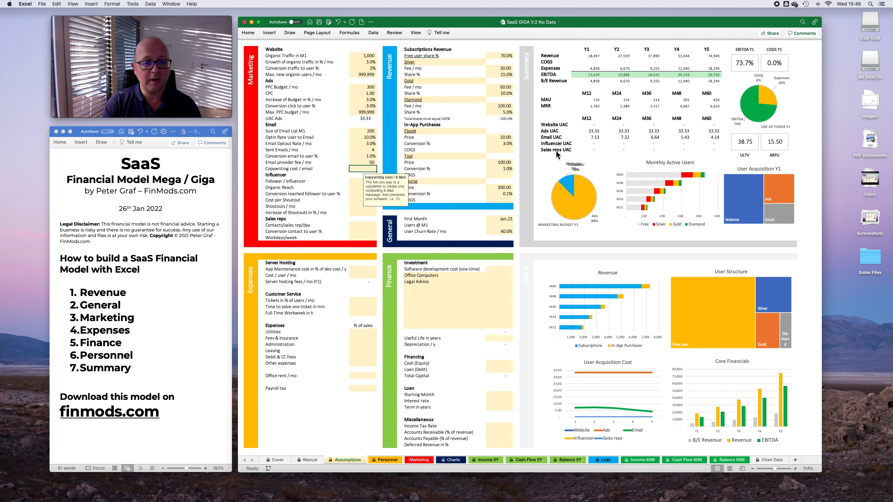
type("50")
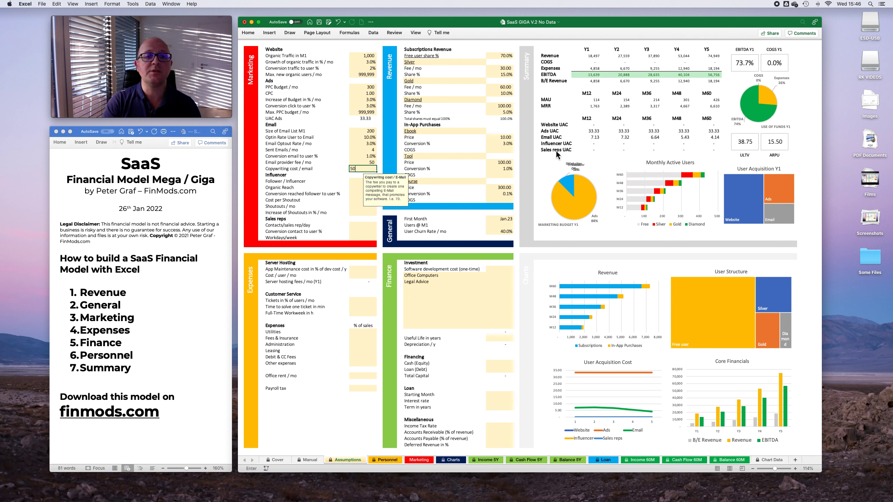
key("Return")
key("Up")
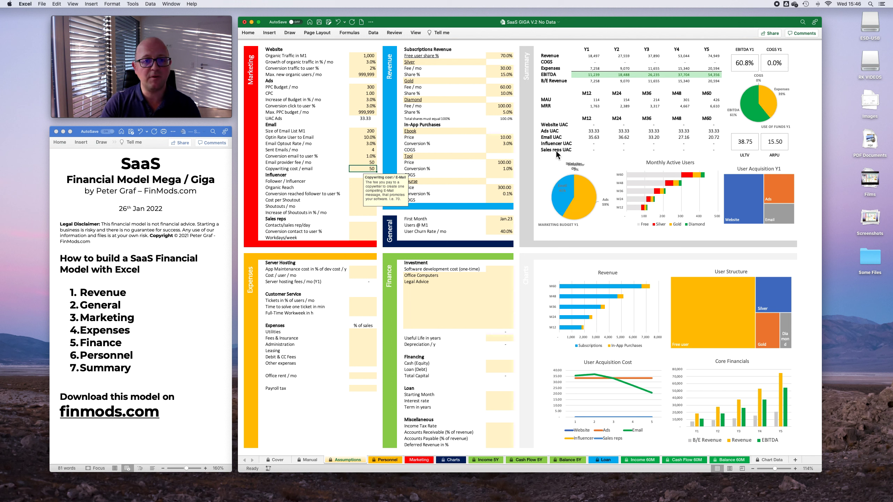
Step: Set the number of followers per influencer to 50,000
key("Down")
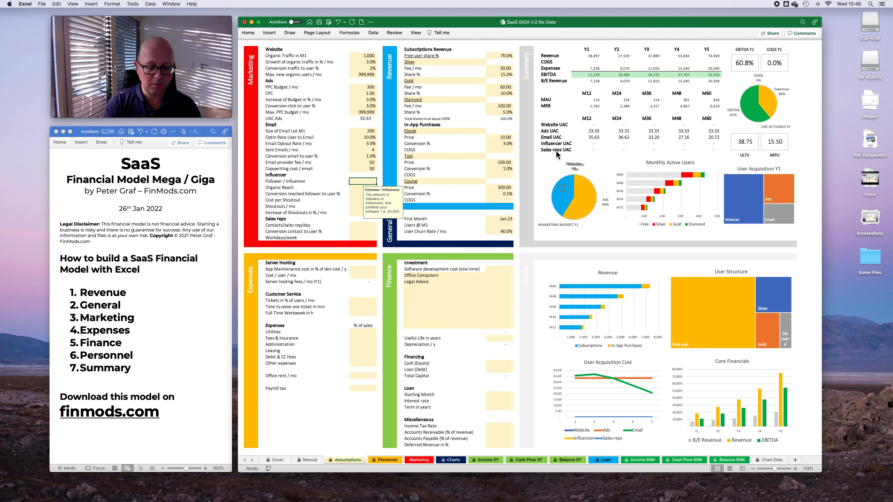
type("50000")
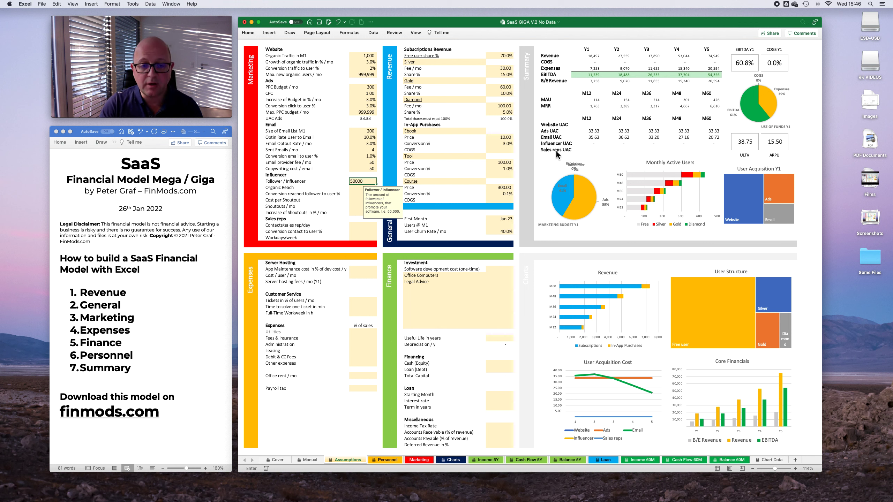
key("Return")
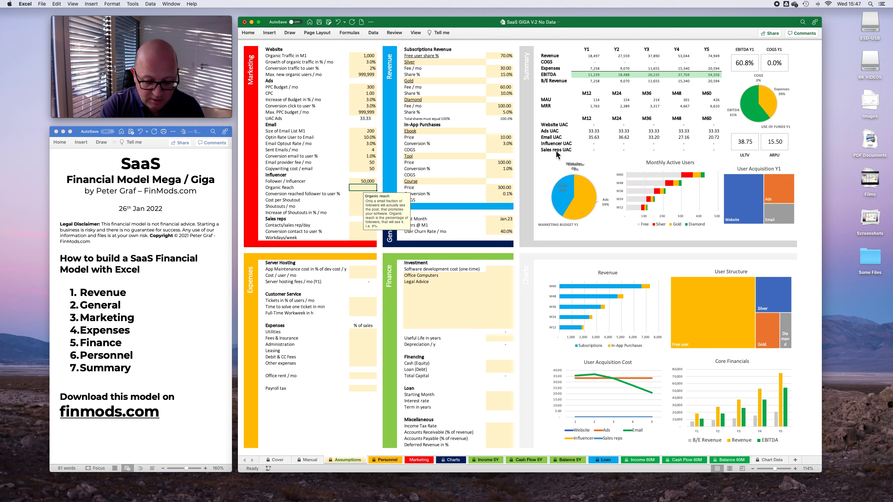
Step: Set the influencers' organic reach to 7% and the conversion of reached followers to users to 1%
type("7")
key("Return")
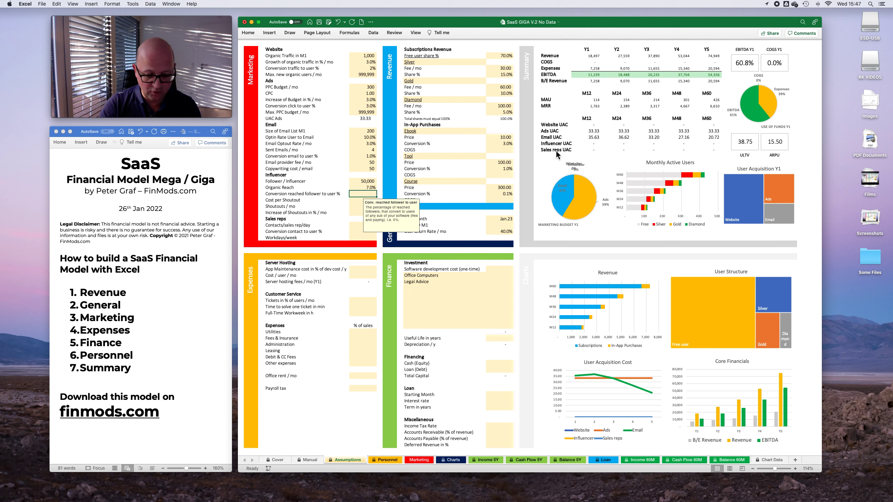
type("1")
key("Return")
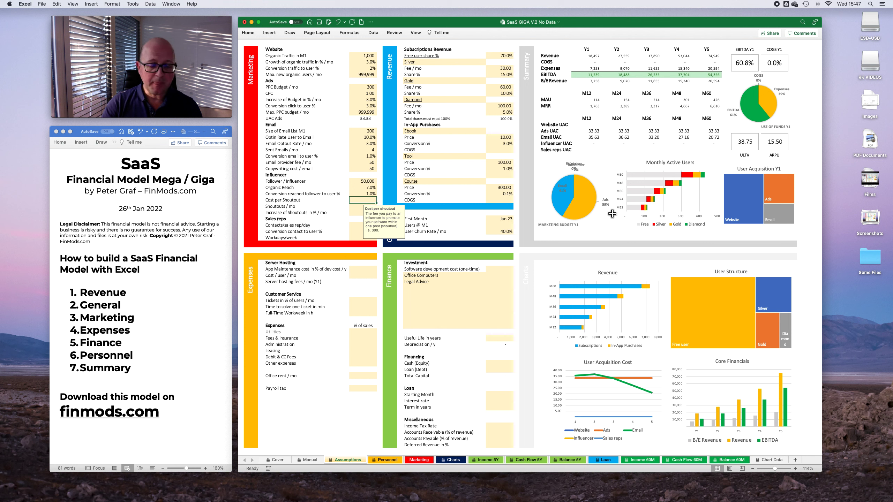
Step: Set the influencer cost per shoutout to 300, shoutouts per month to 4 and their monthly increase to 3%
type("300")
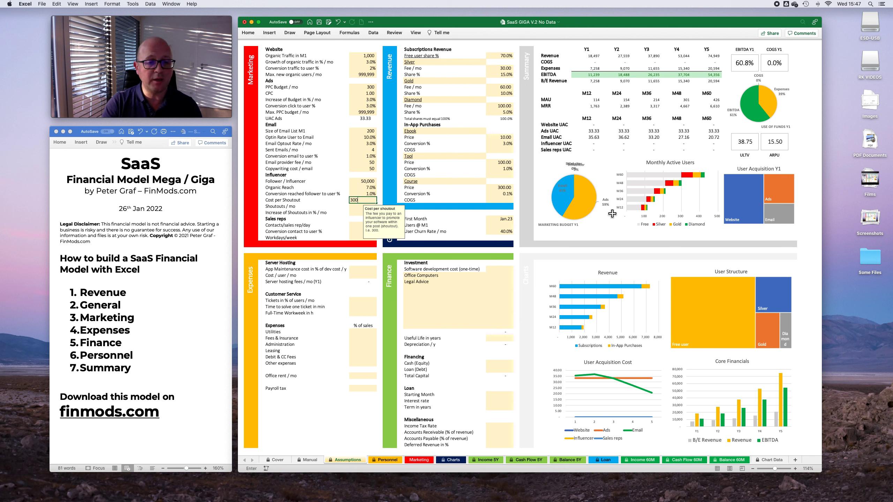
key("Return")
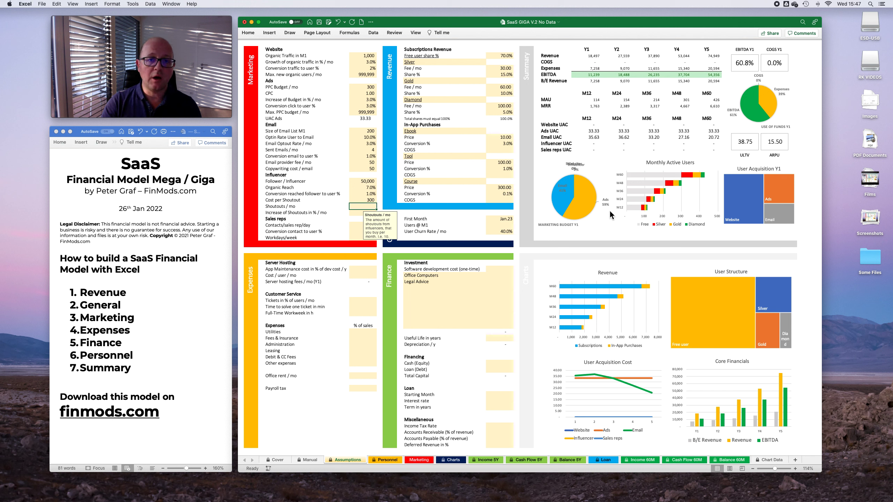
type("4")
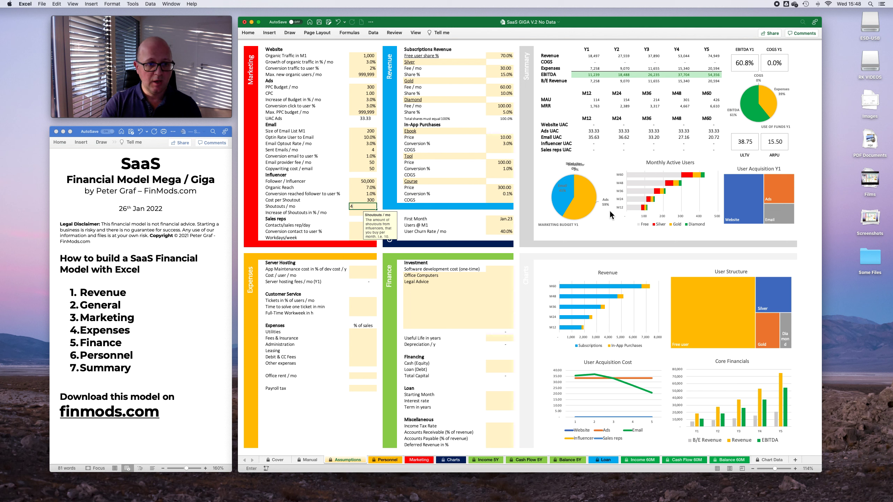
key("Return")
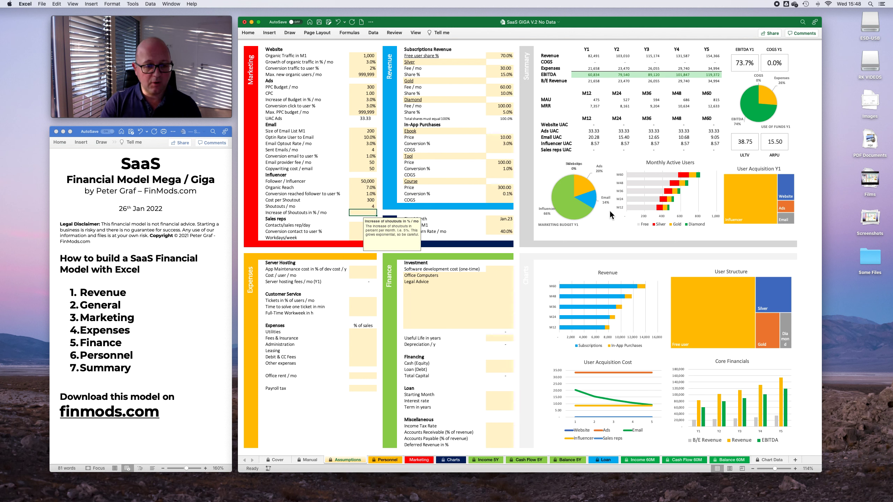
type("3")
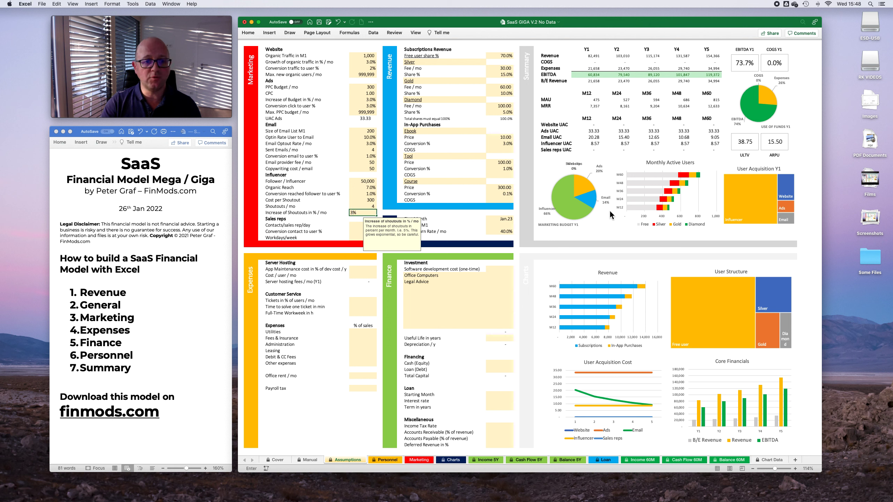
key("Return")
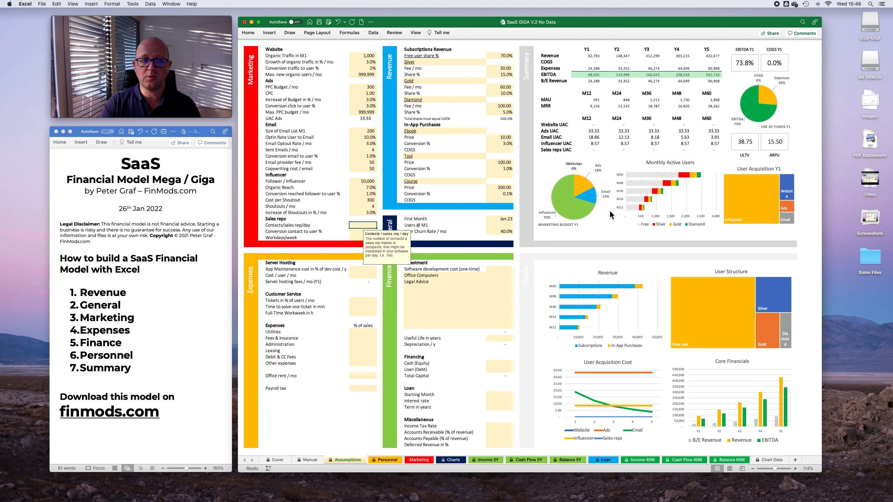
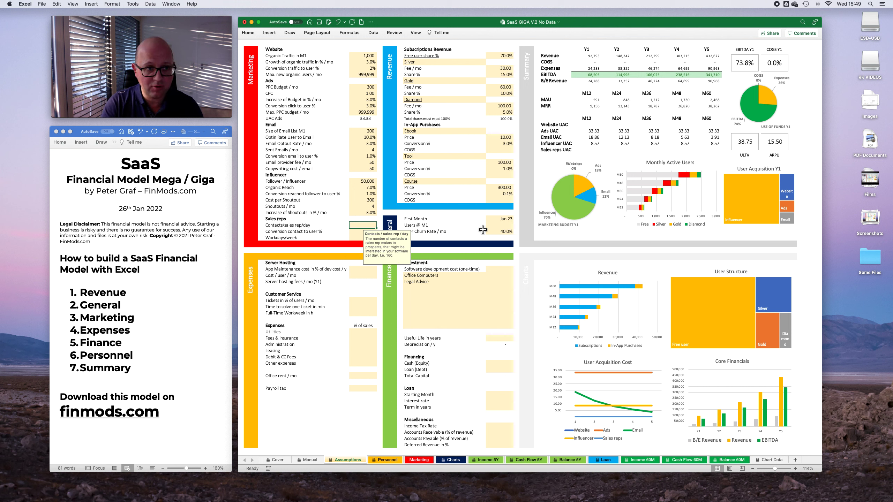
Step: Set the sales reps' daily contacts to 100, contact-to-user conversion to 5% and workdays per week to 5
type("100")
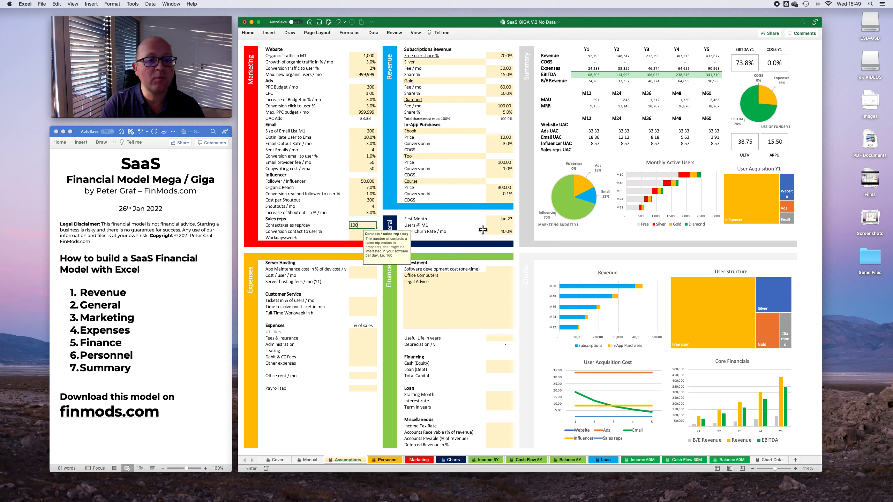
key("Return")
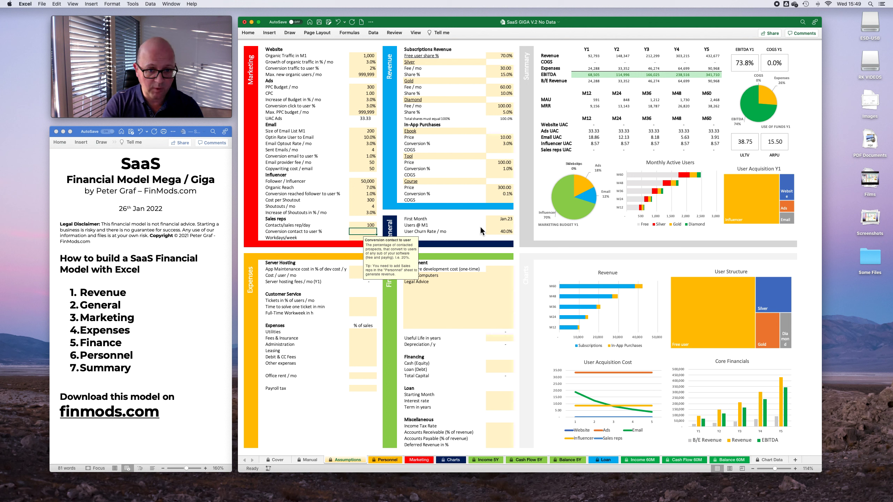
type("5")
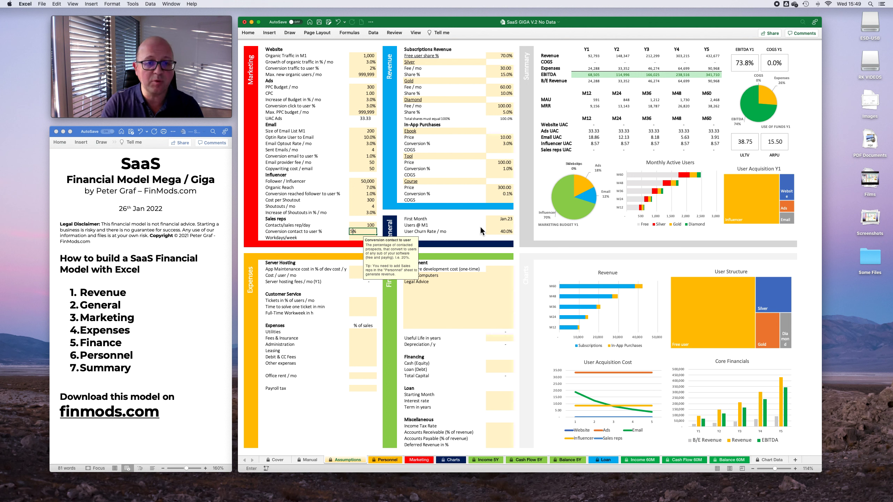
key("Return")
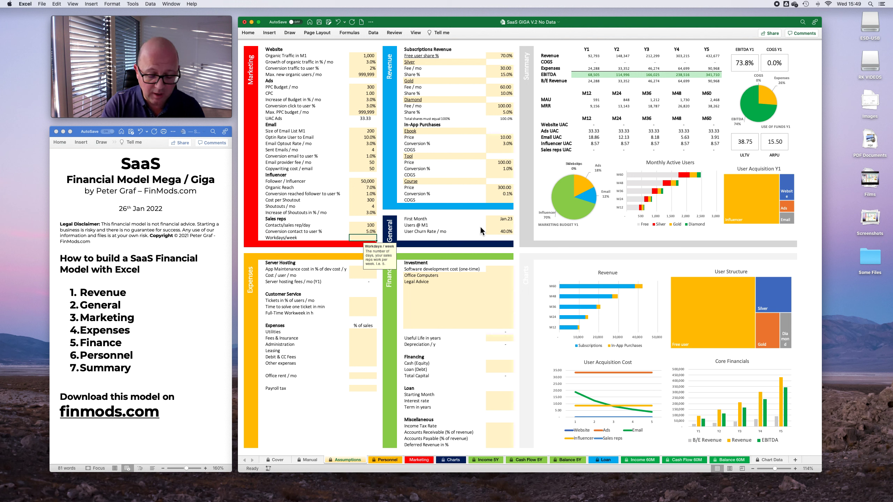
type("5")
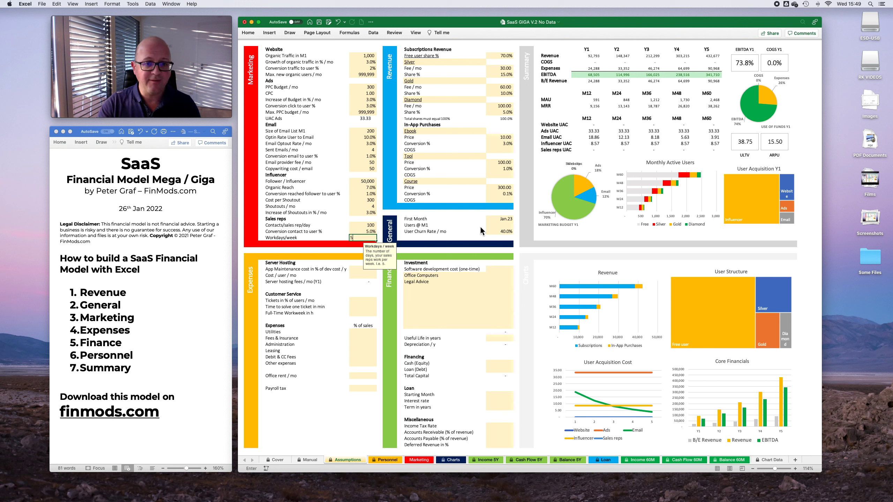
key("Return")
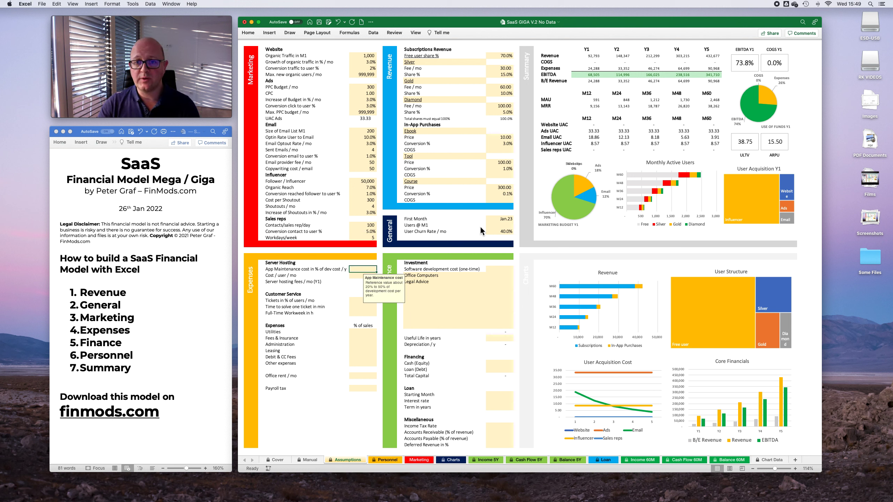
left_click(366, 239)
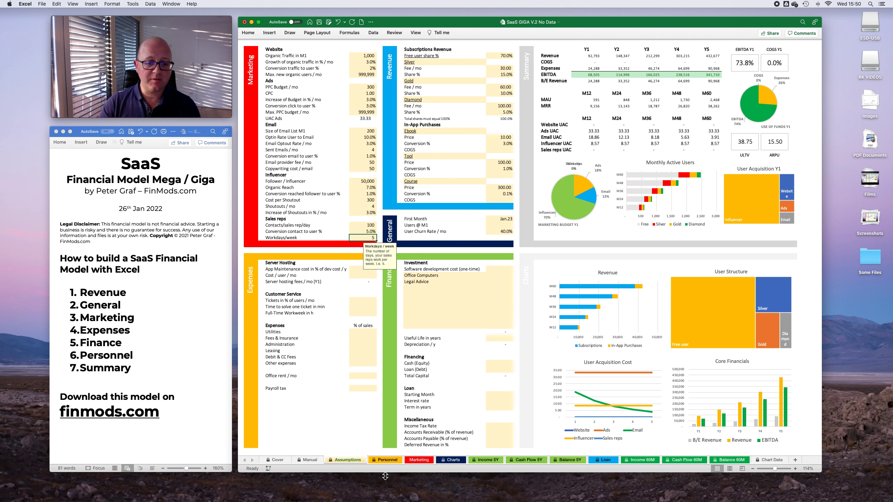
Step: On the Personnel sheet, give sales reps a yearly salary of 45,000 and 1 employee for each month of Year 1, then return to Assumptions
left_click(384, 461)
left_click(336, 233)
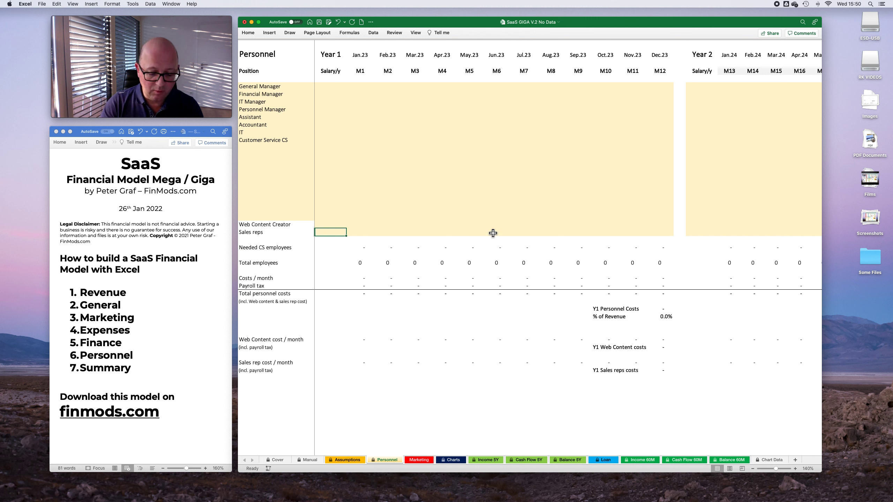
type("45000")
key("Tab")
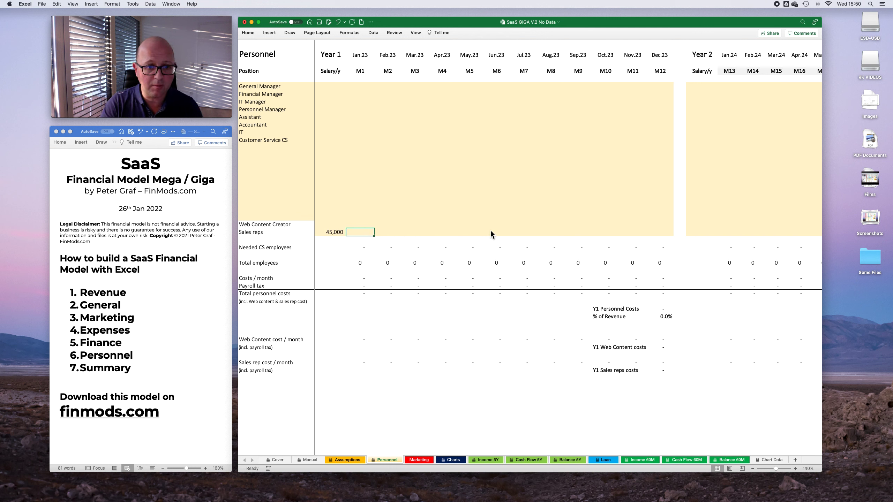
type("1\t1\t1\t1")
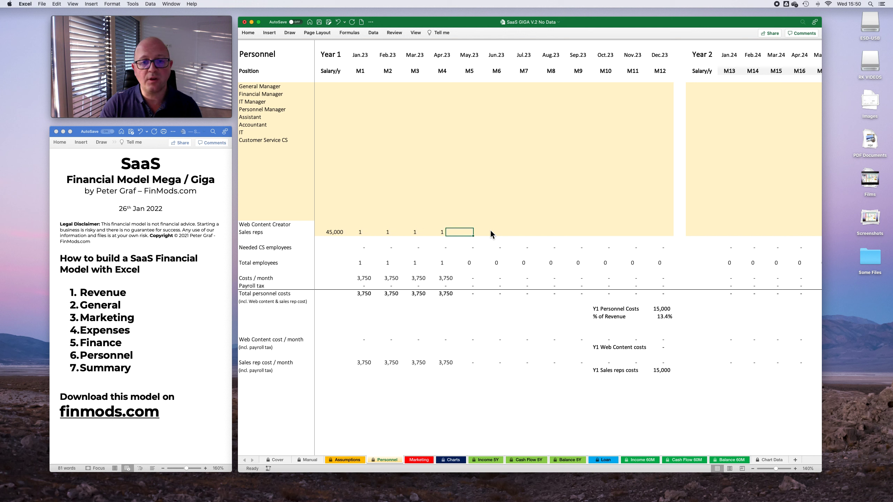
type("\t1\t1\t1\t1\t1\t1\t1\t1")
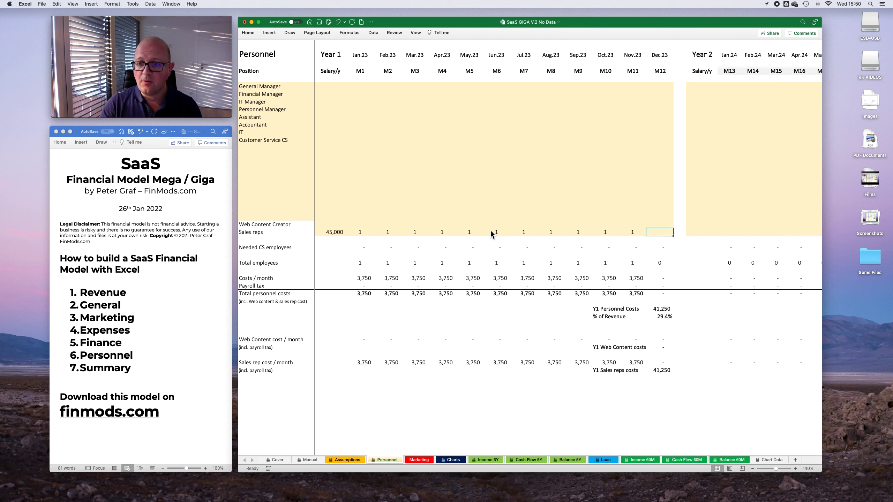
key("Left")
key("Left")
key("Left")
key("Left")
key("Left")
key("Left")
key("Left")
key("Left")
key("Left")
key("Left")
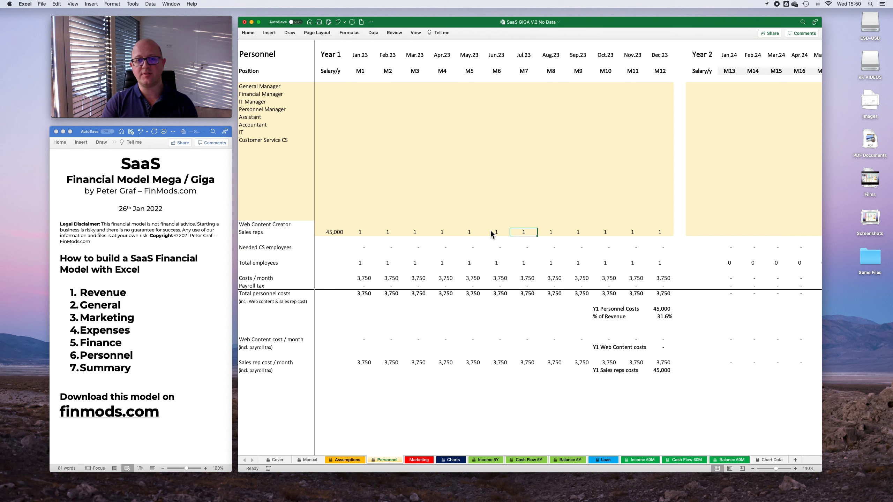
key("Left")
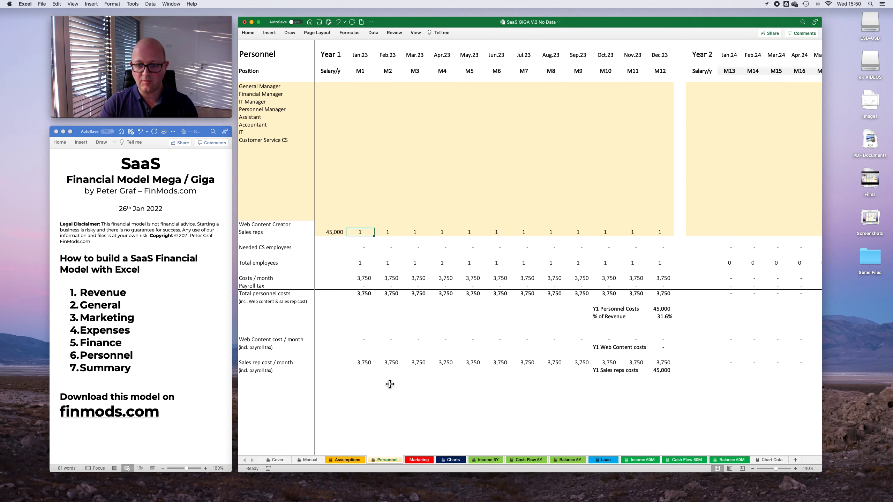
left_click(346, 461)
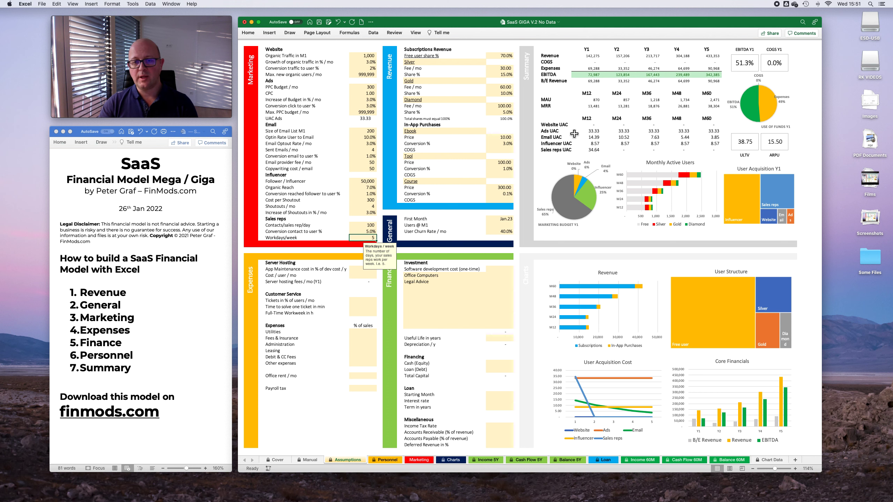
Step: On the Personnel sheet, give the Web Content Creator a yearly salary of 5,000 and 1 employee for each month of Year 1
left_click(377, 464)
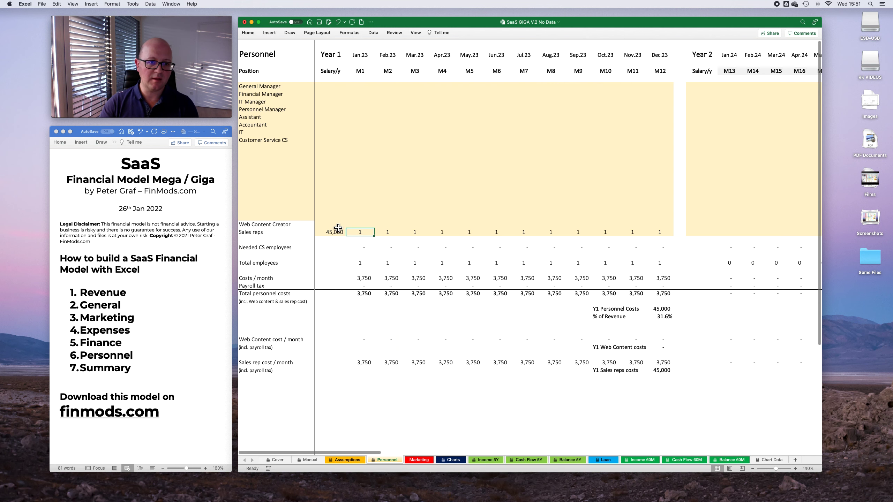
left_click(335, 225)
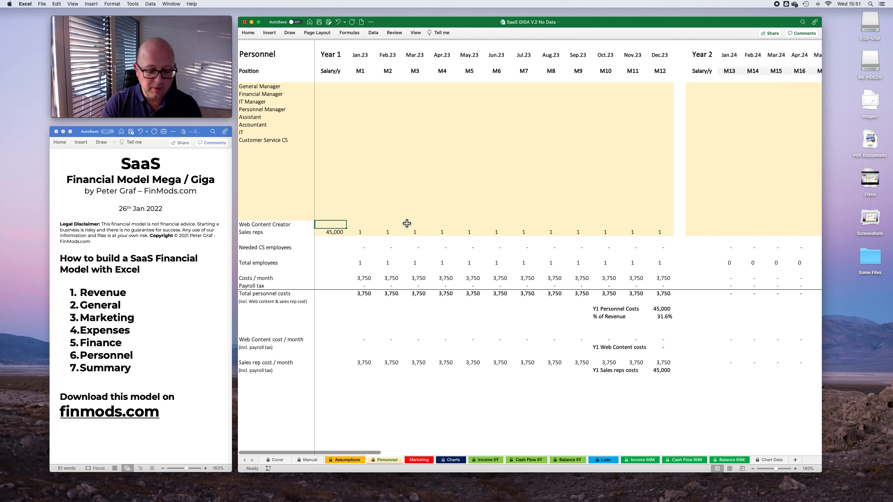
type("5000")
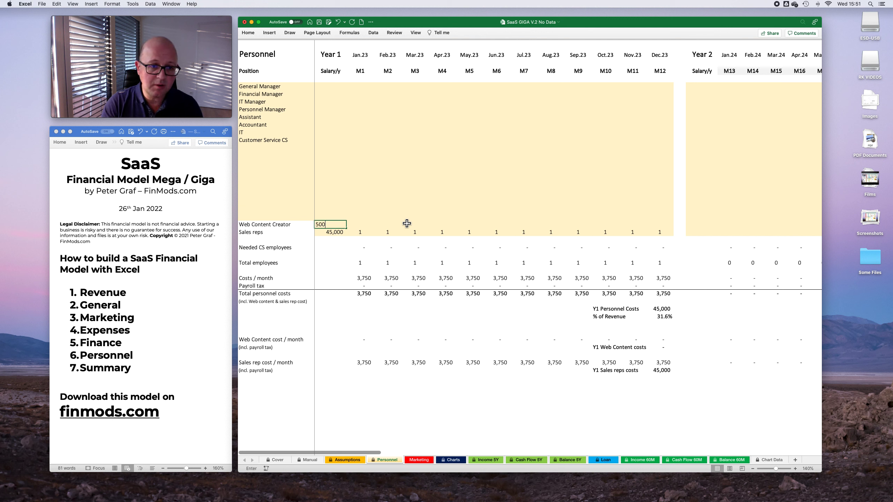
key("Tab")
type("1")
key("Tab")
type("1")
key("Tab")
type("1")
key("Tab")
type("1\t1\t1\t1\t1\t1\t1\t1")
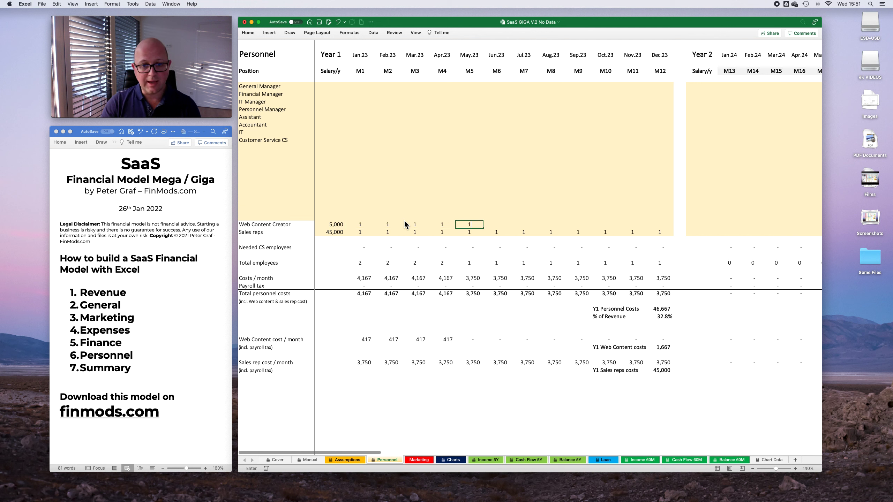
key("Tab")
type("1")
key("Tab")
key("Left")
key("Left")
key("Left")
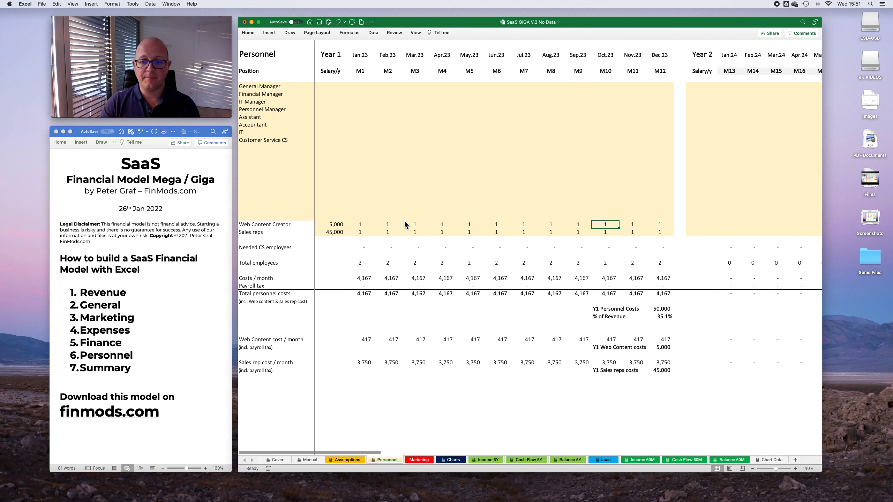
Step: Review the ads and email inputs in the Marketing section of the Assumptions sheet, including CPC, list size, emails sent and copywriting cost
left_click(348, 460)
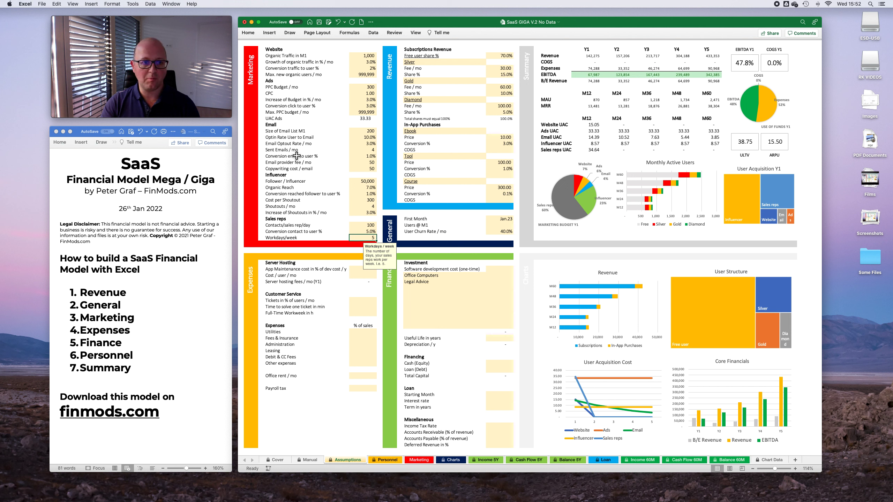
left_click(366, 137)
left_click(365, 168)
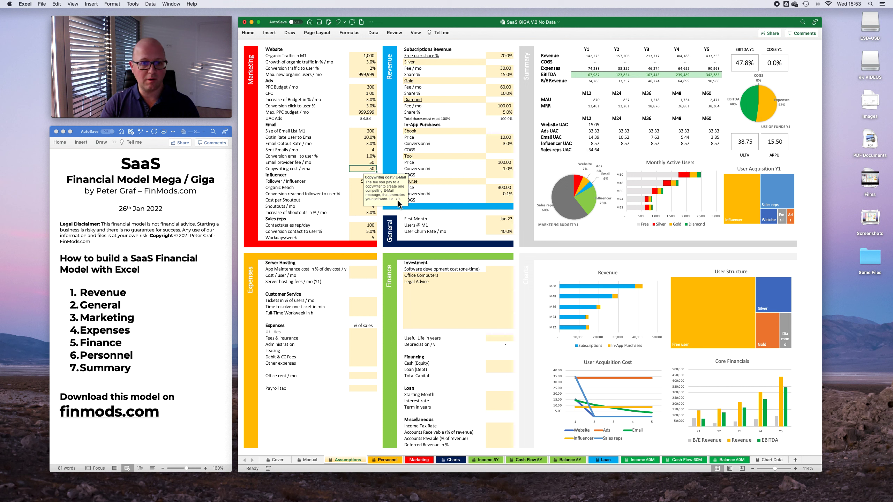
left_click(364, 137)
left_click(367, 153)
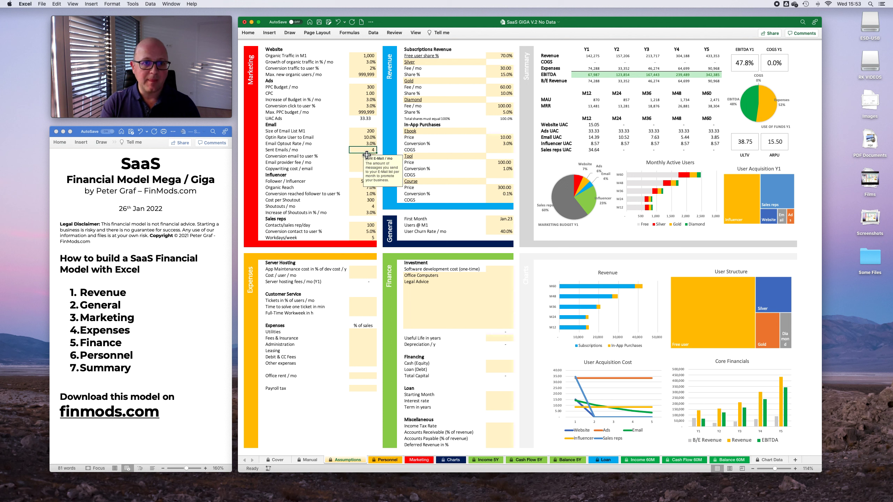
left_click(366, 93)
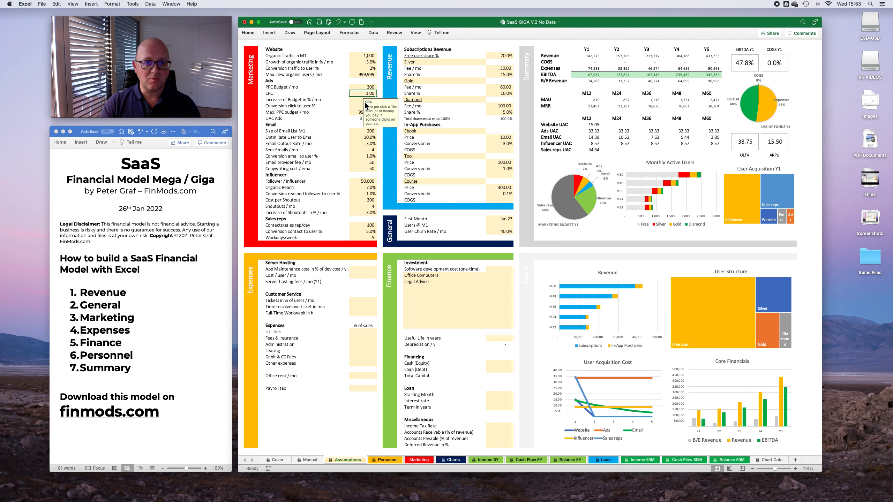
left_click(361, 107)
left_click(361, 156)
left_click(361, 139)
left_click(363, 133)
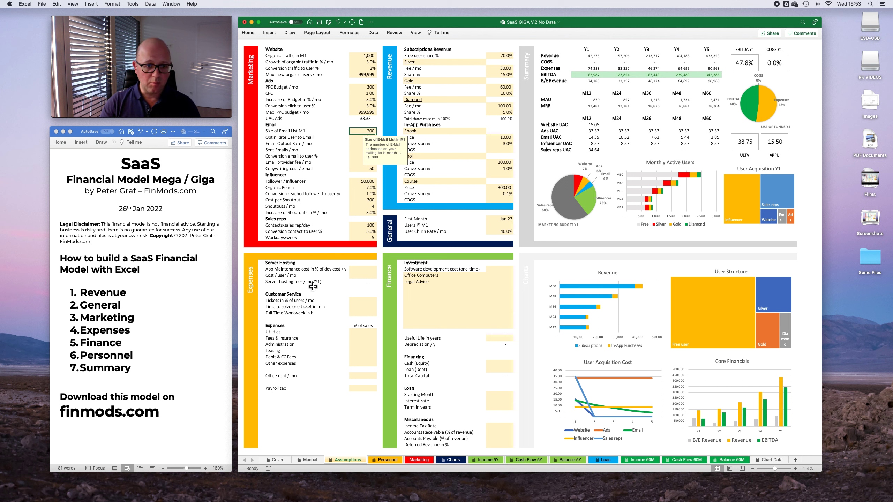
Step: Set the yearly app maintenance cost under Server Hosting to 30% of the development cost
left_click(365, 270)
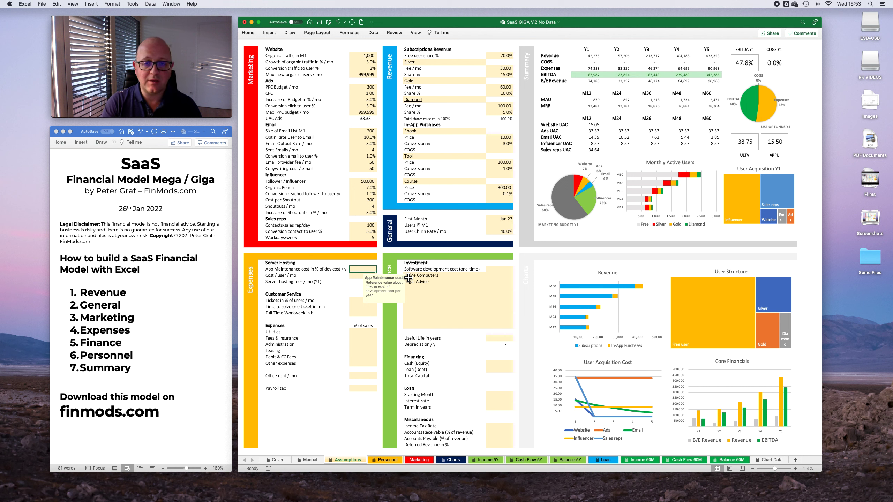
type("30")
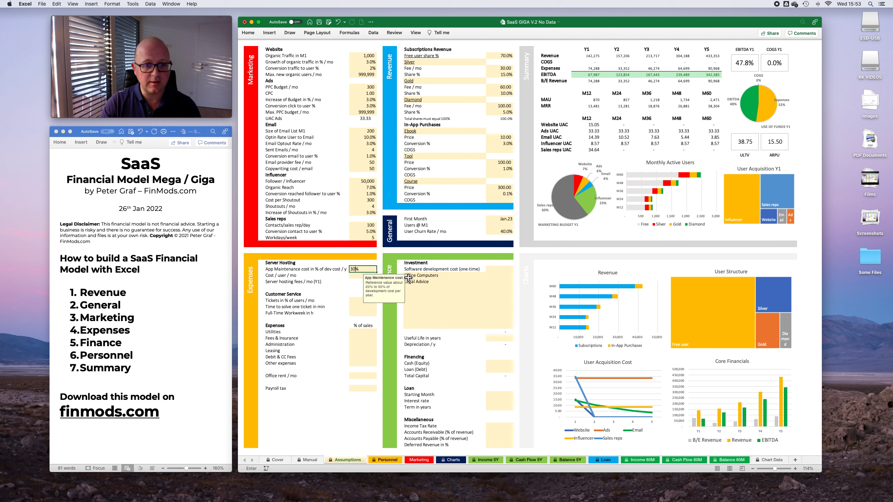
key("Return")
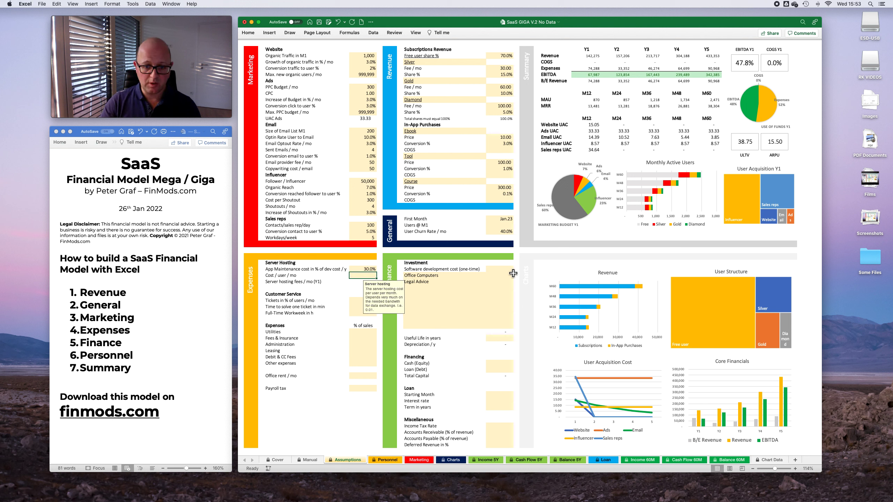
Step: Set the one-time software development cost under Investment to 100,000
left_click(508, 272)
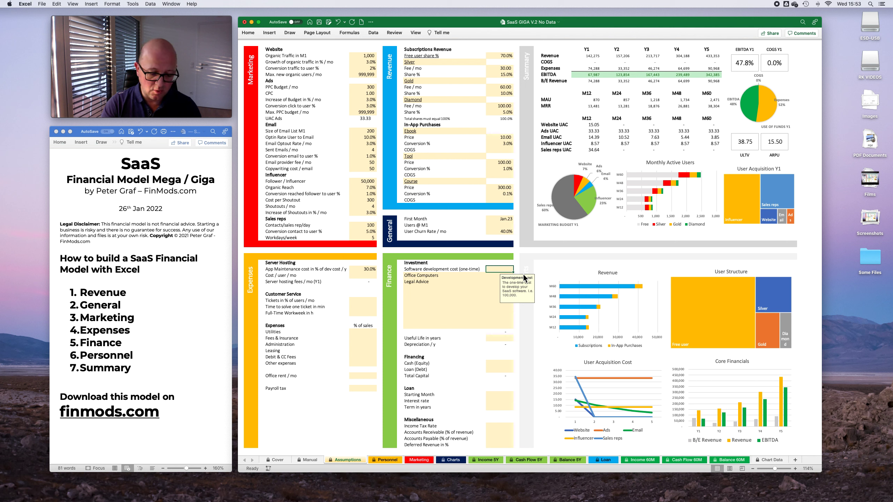
type("100000")
key("Return")
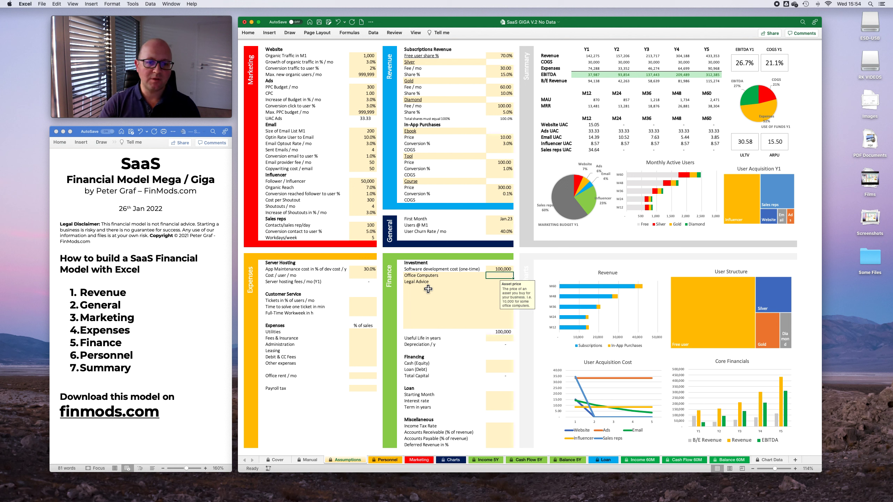
Step: Set the Server Hosting cost per user per month to 0.05
left_click(375, 273)
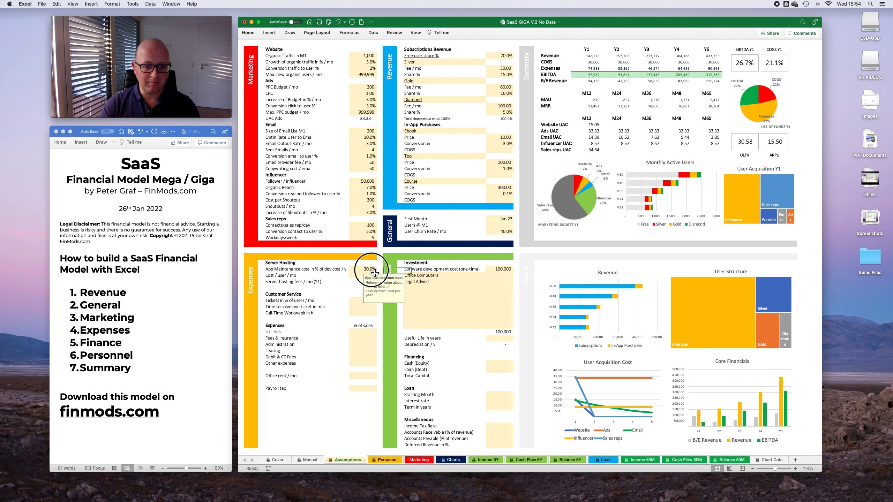
left_click(357, 276)
left_click(357, 270)
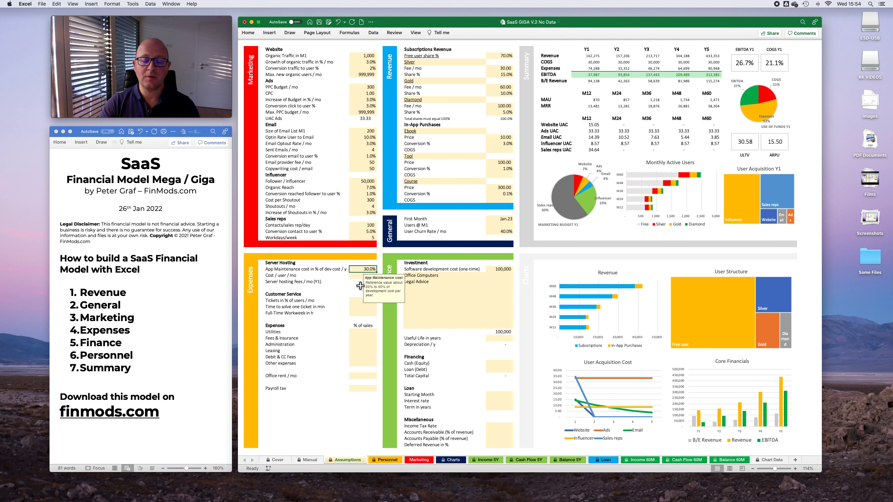
left_click(360, 279)
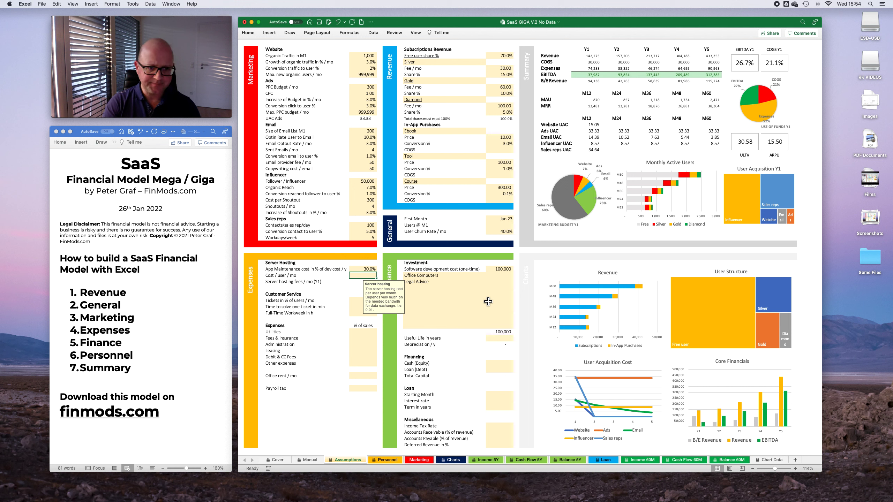
type("0.05")
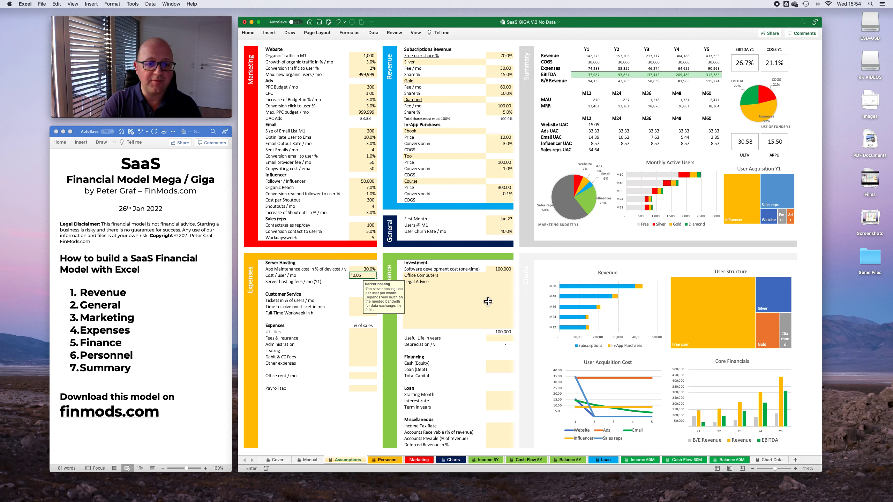
key("BackSpace")
key("BackSpace")
key("BackSpace")
key("BackSpace")
type("0.05")
key("Return")
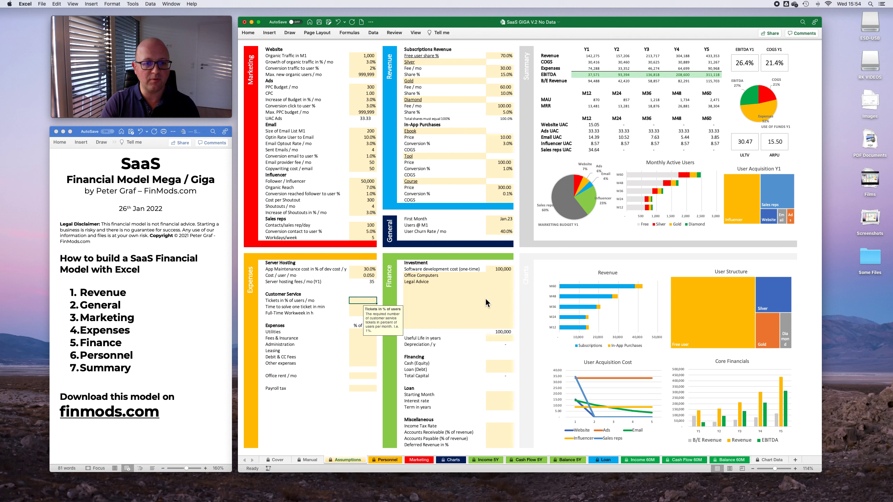
key("Up")
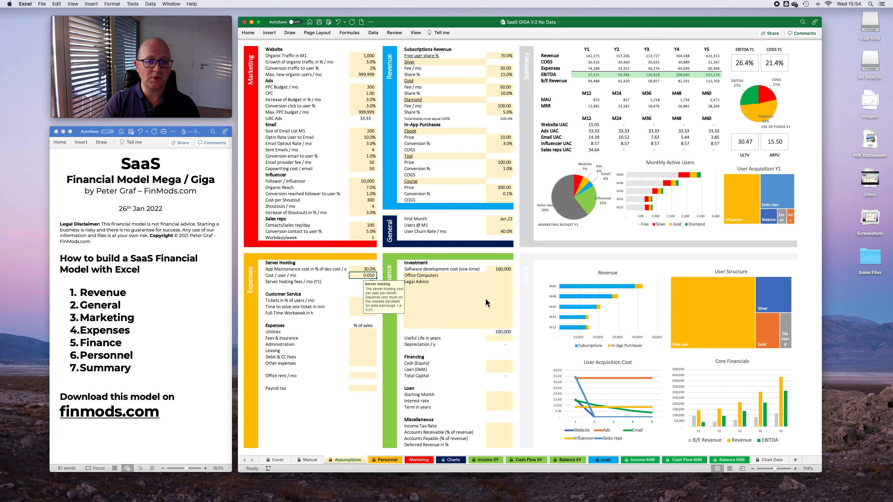
Step: Set the monthly Customer Service tickets to 7% of users
key("Down")
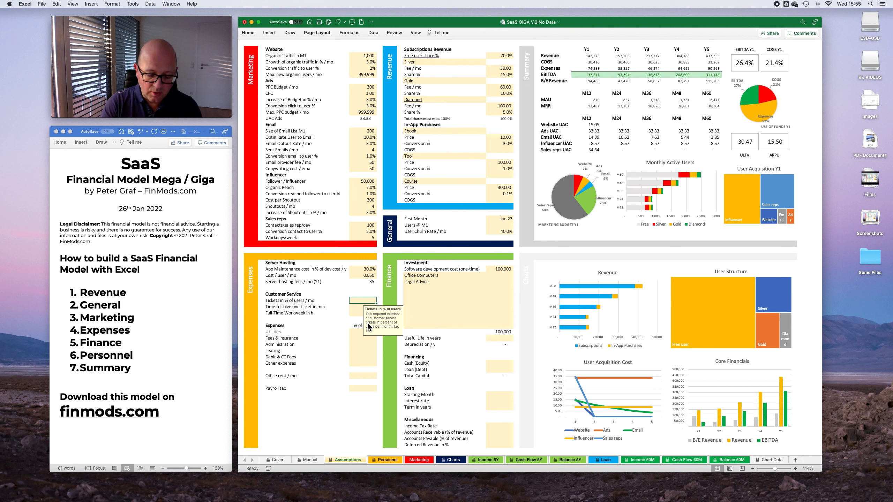
type("7")
type("5")
key("BackSpace")
key("Return")
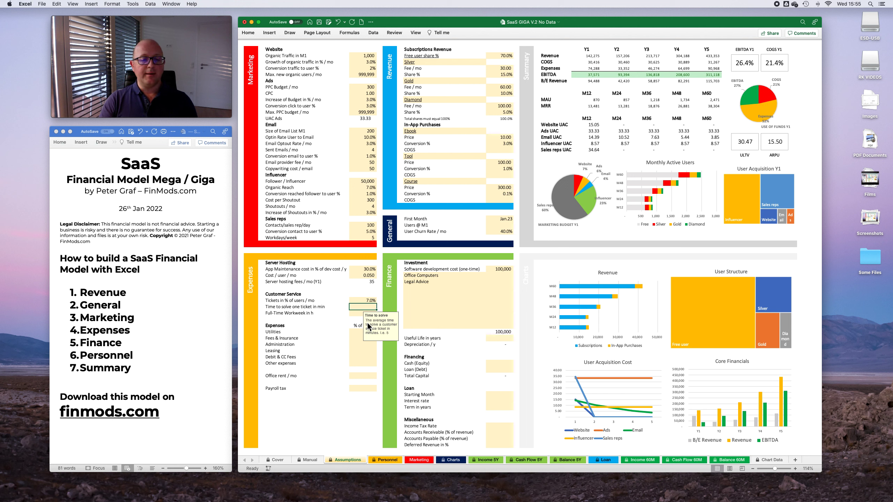
key("Up")
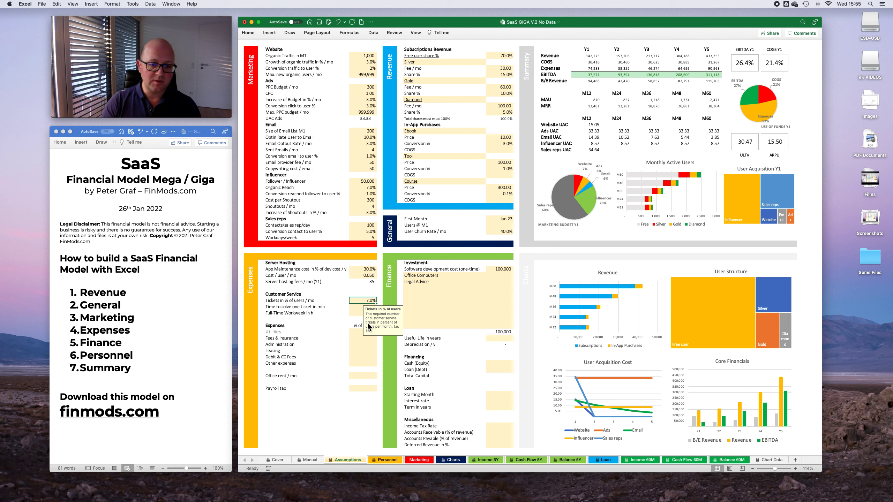
Step: Set the time to solve one ticket to 15 minutes and the full-time workweek to 40 hours
key("Return")
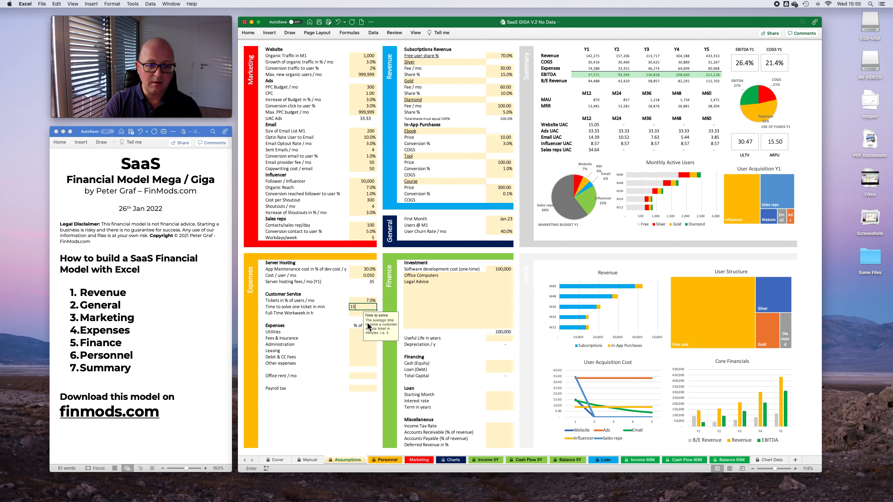
key("Return")
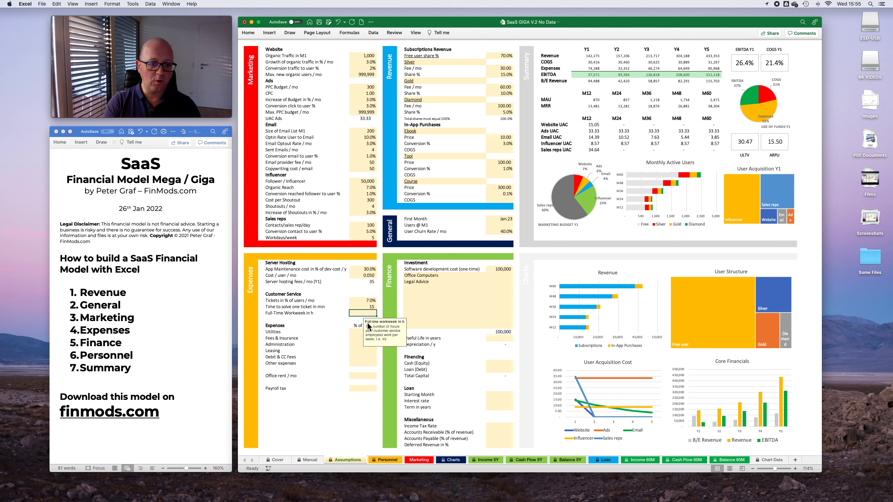
type("0")
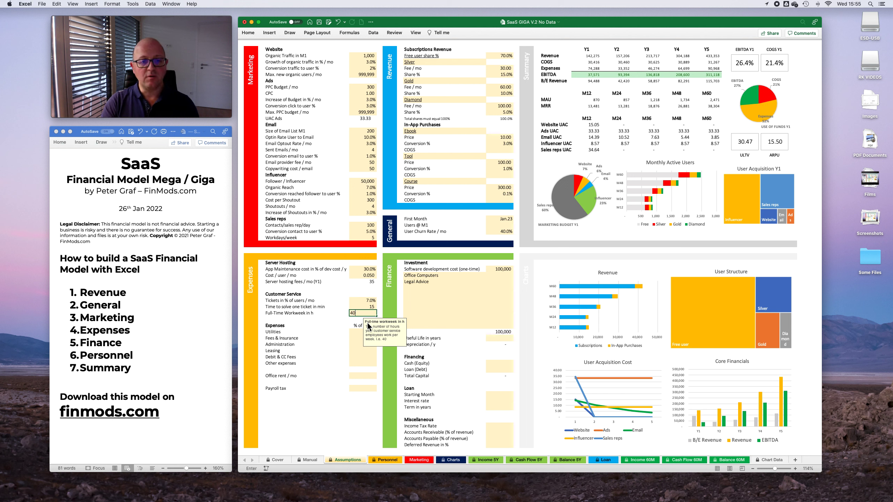
key("Return")
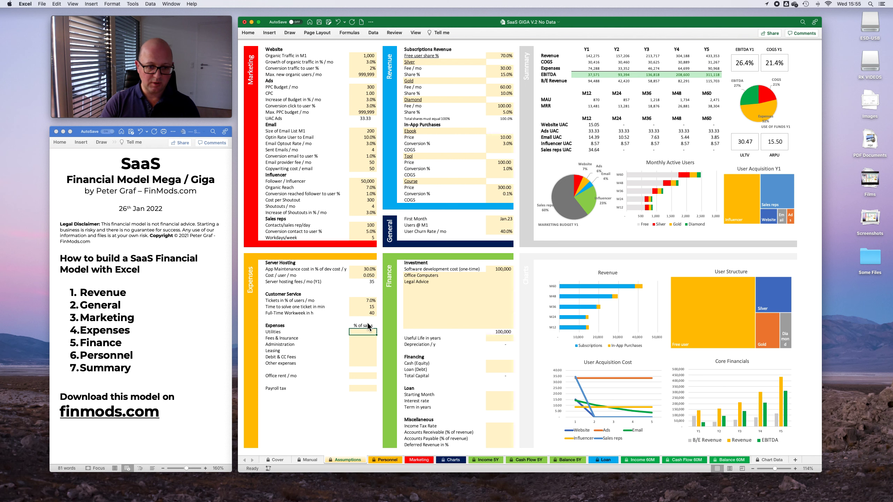
Step: On the Personnel sheet, give Customer Service CS a yearly salary of 35,000 and 1 employee for each month of Year 1, then return to Assumptions
left_click(378, 461)
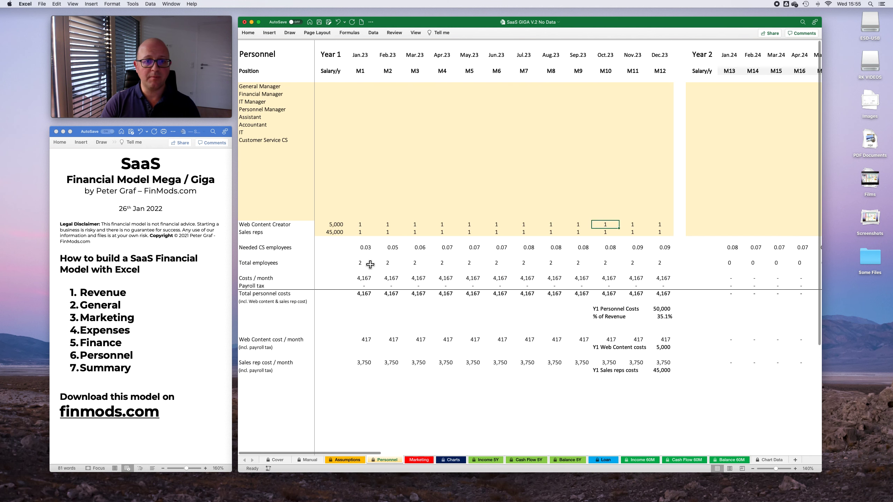
left_click(333, 140)
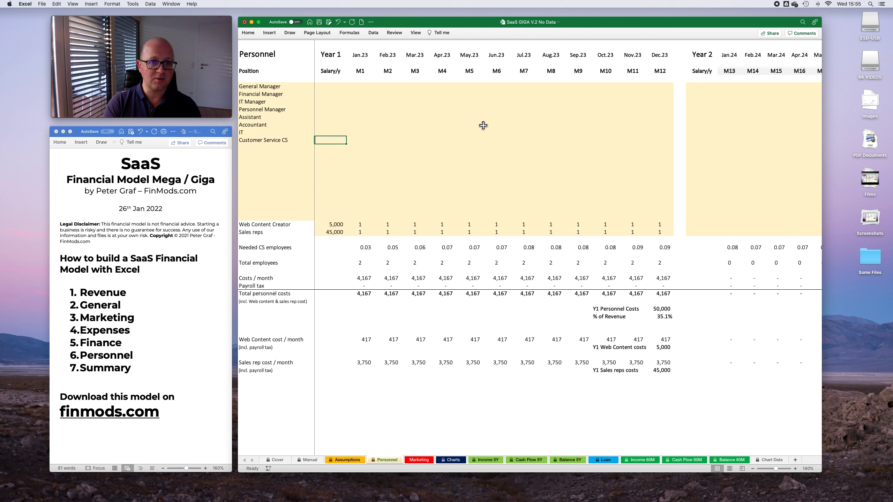
type("35000")
key("Tab")
type("1\t1\t1\t1\t1\t1\t1\t1\t1\t1\t1\t1")
key("shift+Tab")
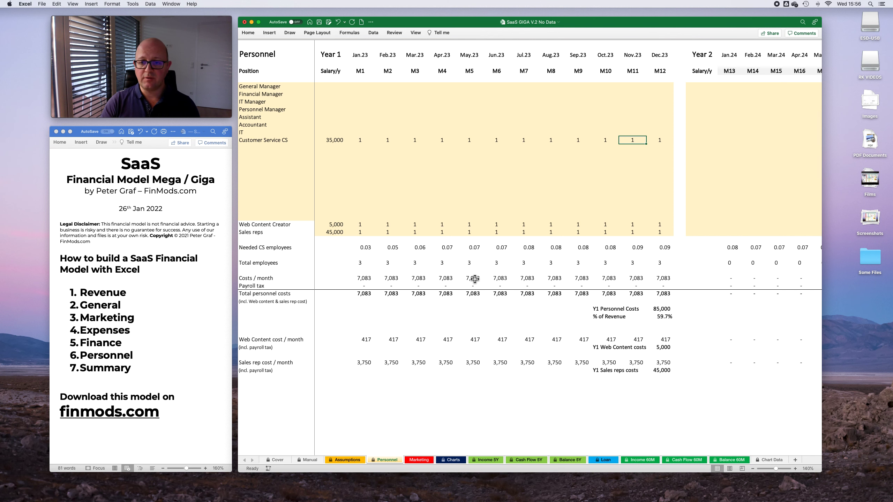
left_click(352, 460)
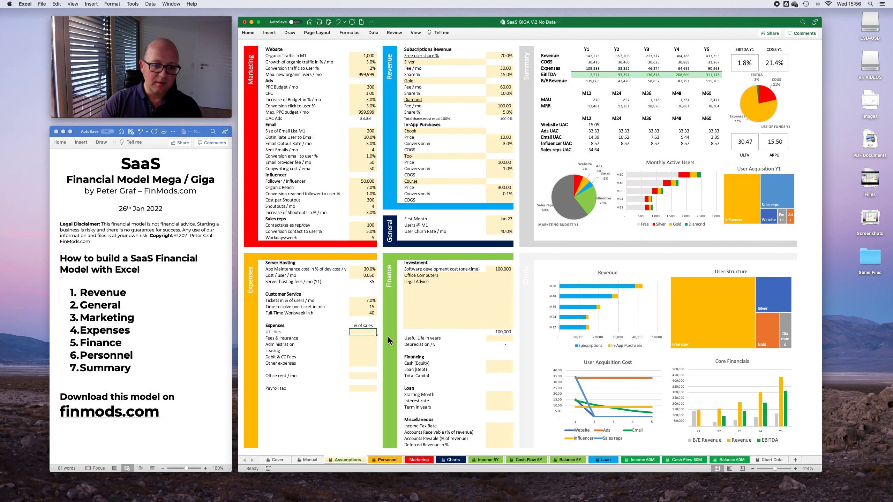
Step: Review the Manual sheet's explanations of the Expenses inputs, from Utilities and Fees & Insurance through Office rent and Payroll tax
left_click(314, 460)
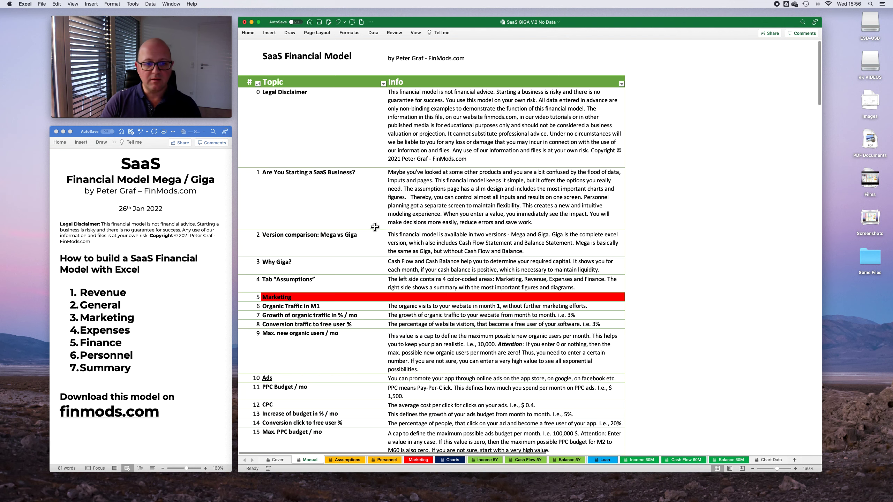
scroll(431, 330, "down", 1)
scroll(431, 330, "down", 10)
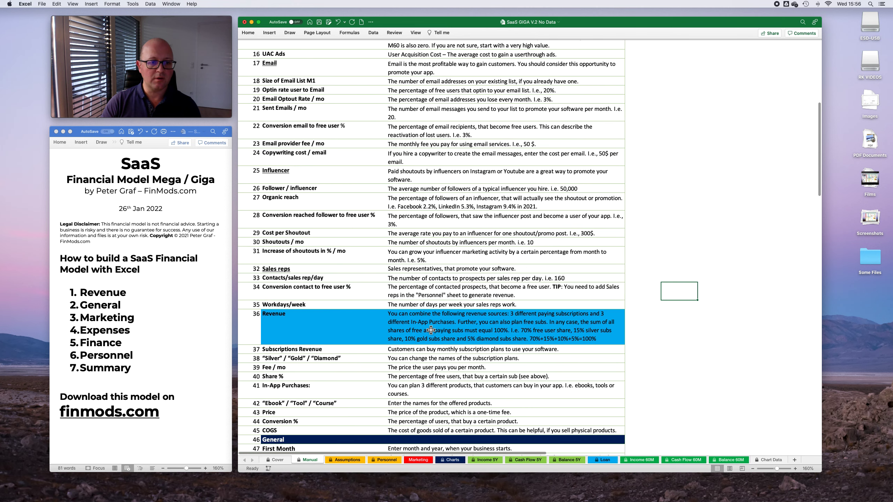
scroll(431, 329, "down", 8)
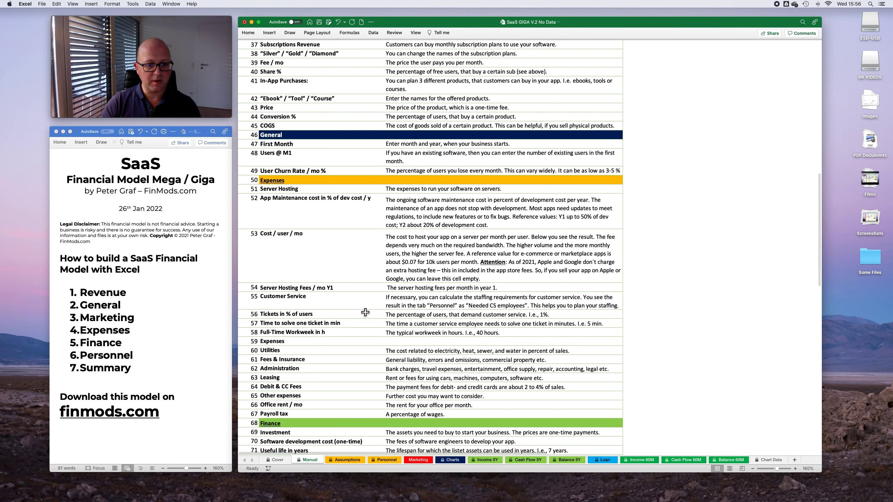
left_click(407, 352)
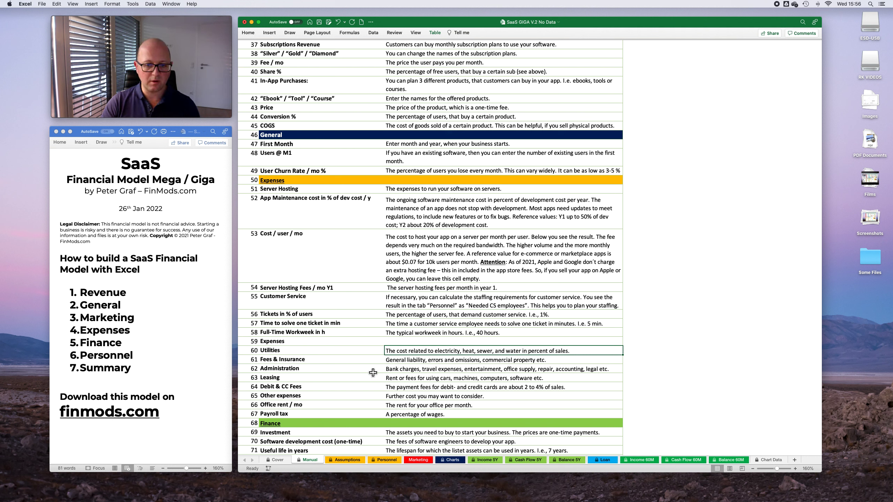
left_click(398, 361)
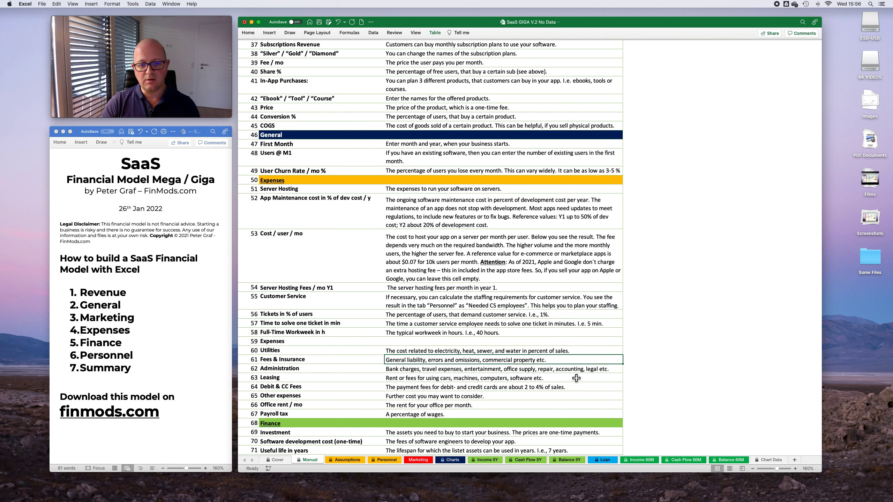
left_click(424, 372)
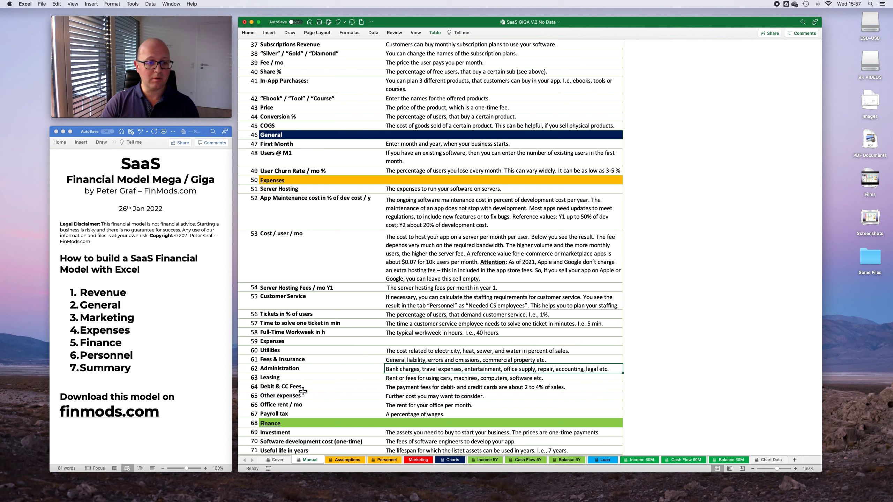
left_click(439, 381)
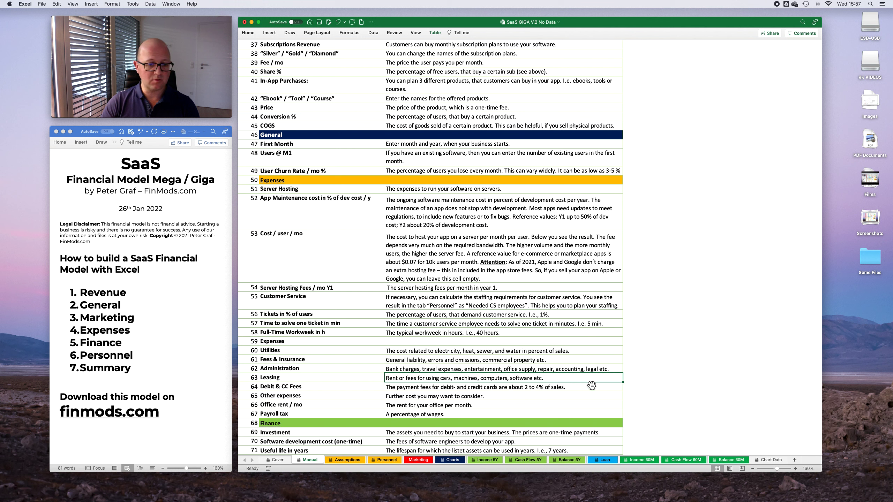
left_click(412, 390)
left_click_drag(293, 391, 603, 392)
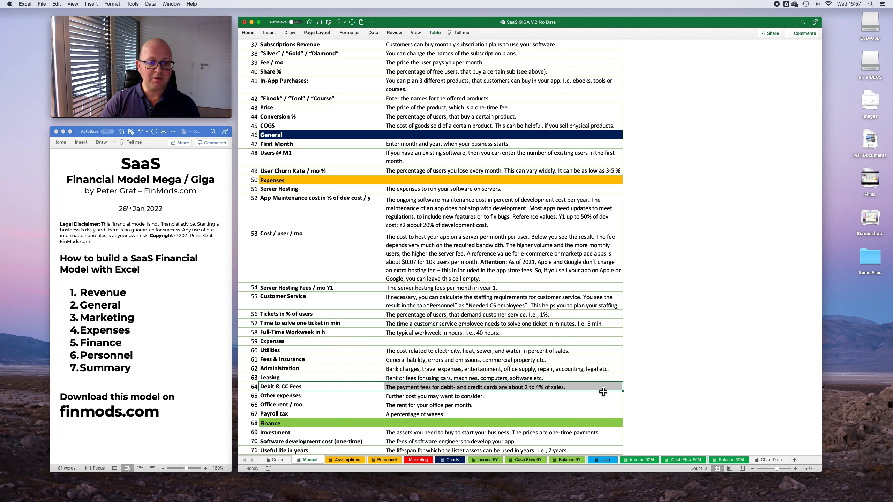
left_click(603, 392)
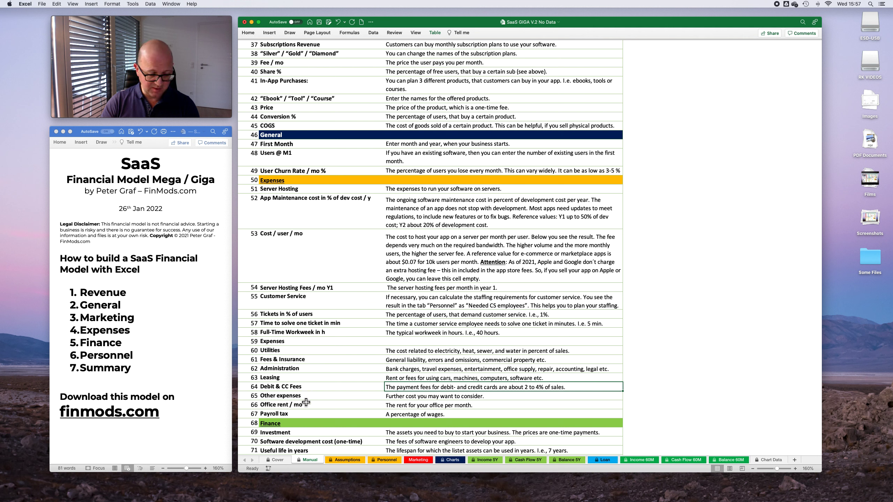
left_click(428, 399)
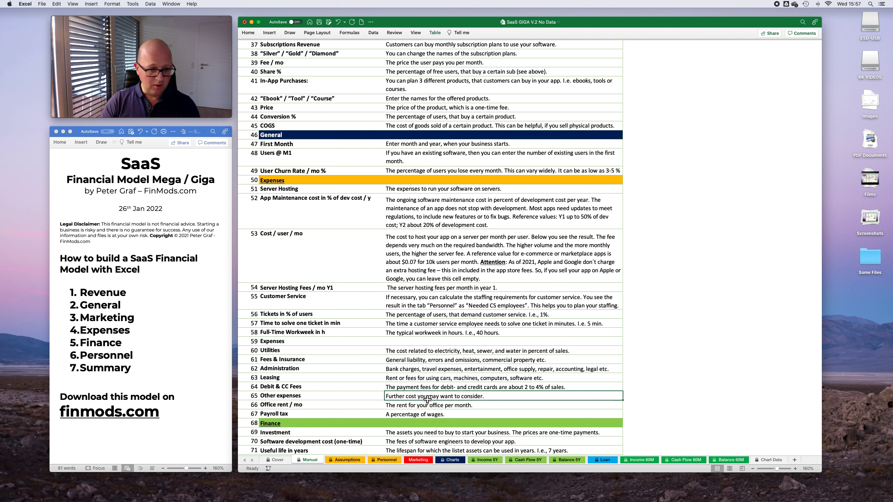
left_click(341, 400)
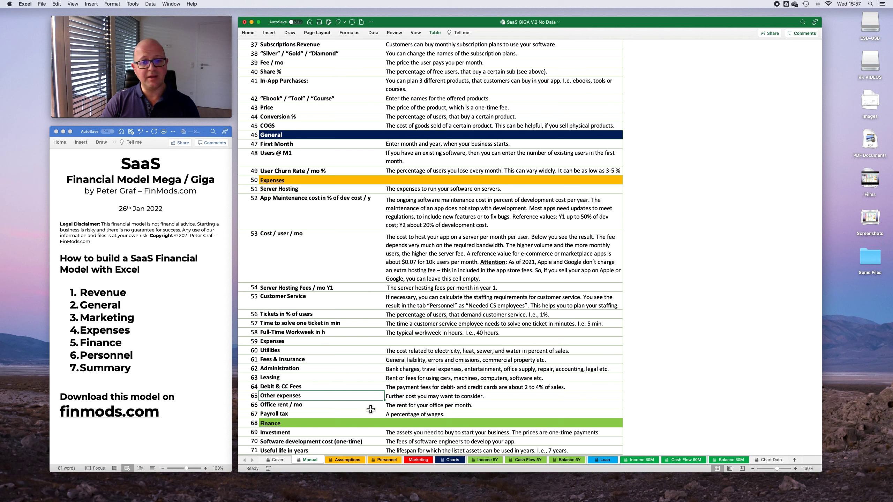
left_click(334, 411)
left_click(372, 414)
left_click(426, 415)
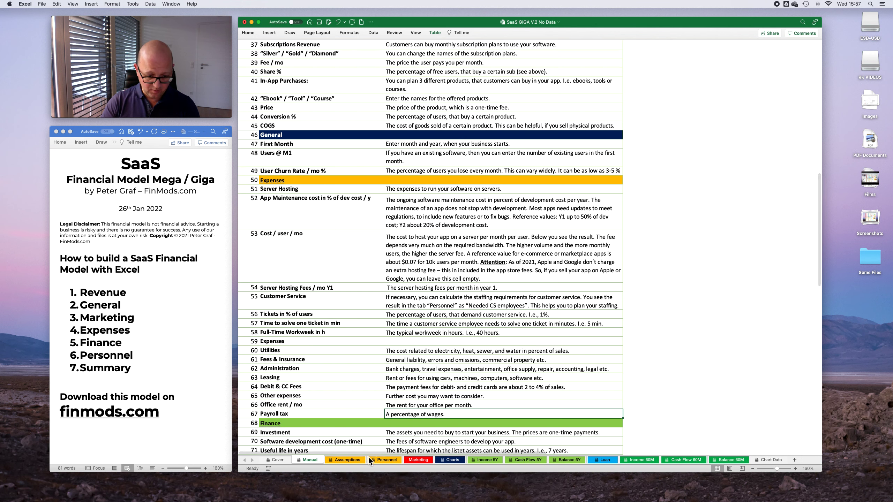
Step: On the Assumptions sheet, set the expense percentages of sales to 0.5% for Utilities, 1% for Fees & Insurance and 2% for Administration
left_click(341, 460)
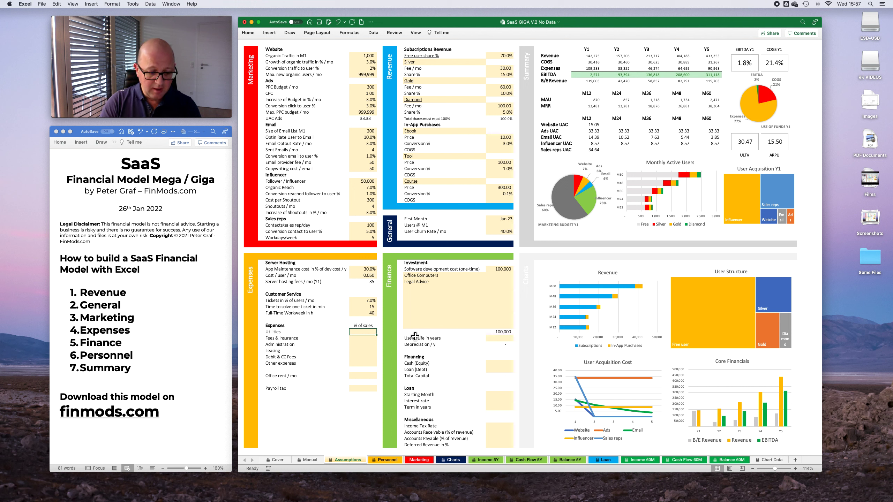
type("0.5")
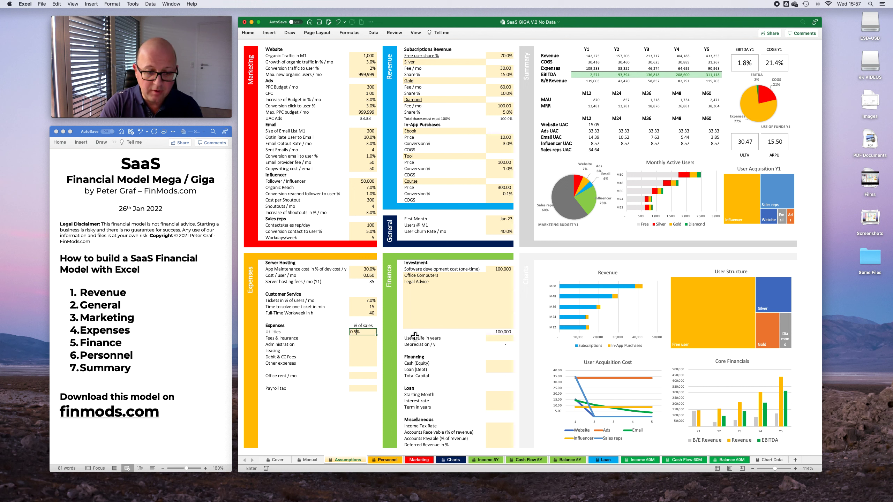
type("5")
key("Return")
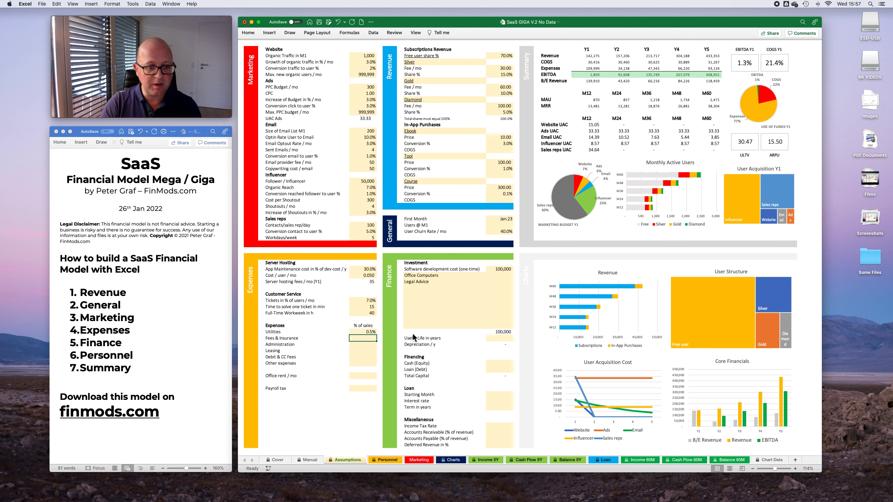
type("1")
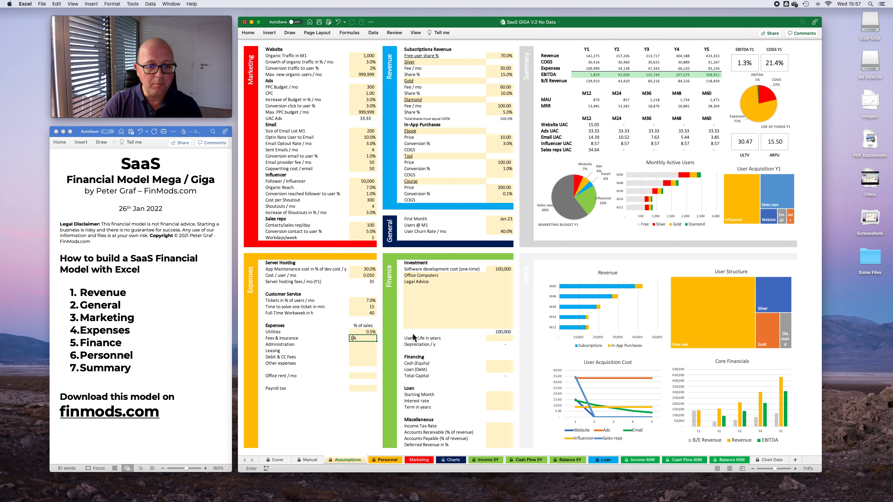
key("Return")
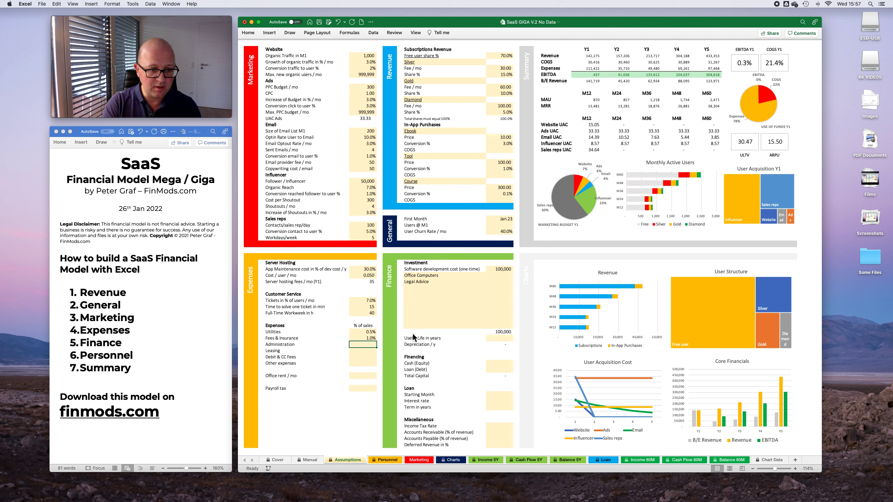
type("2")
key("Return")
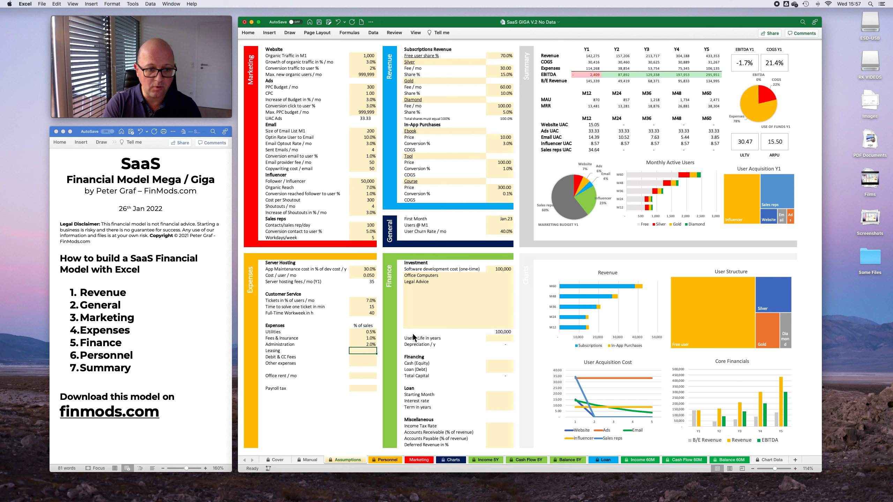
Step: Set Leasing to 1%, Debit & CC Fees to 2% and Other expenses to 1% of sales
type("1")
key("Return")
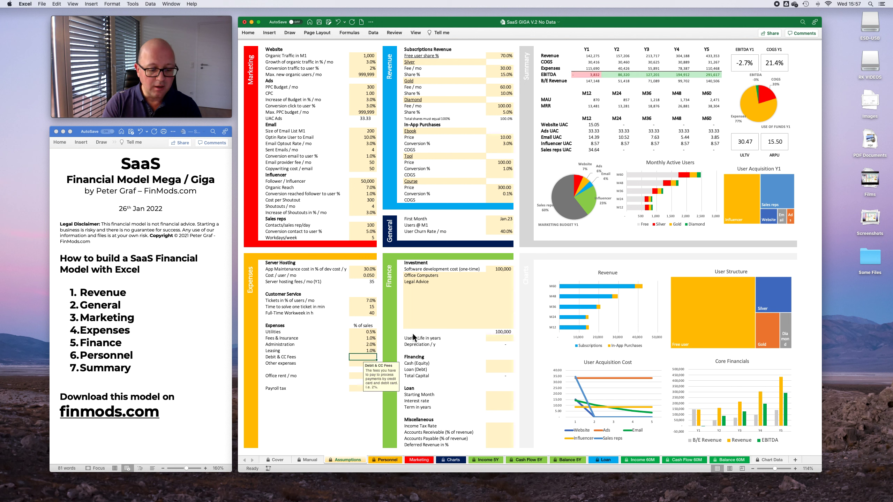
type("2")
key("Return")
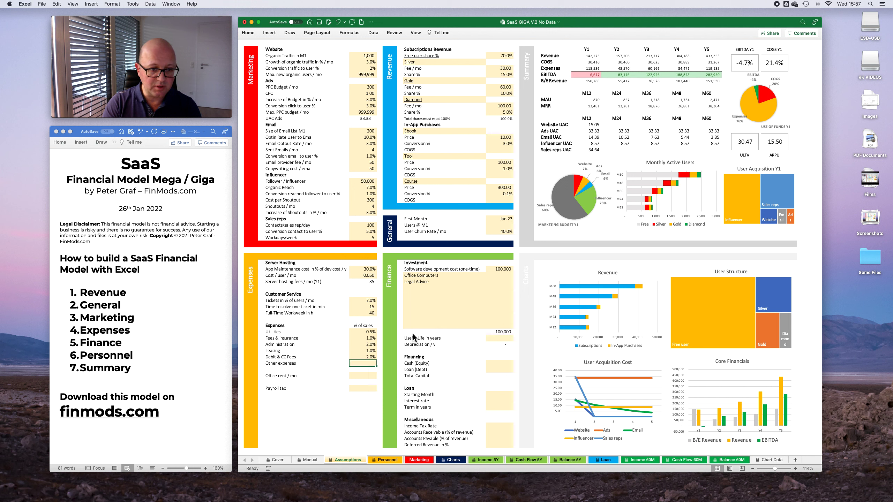
type("1")
key("Return")
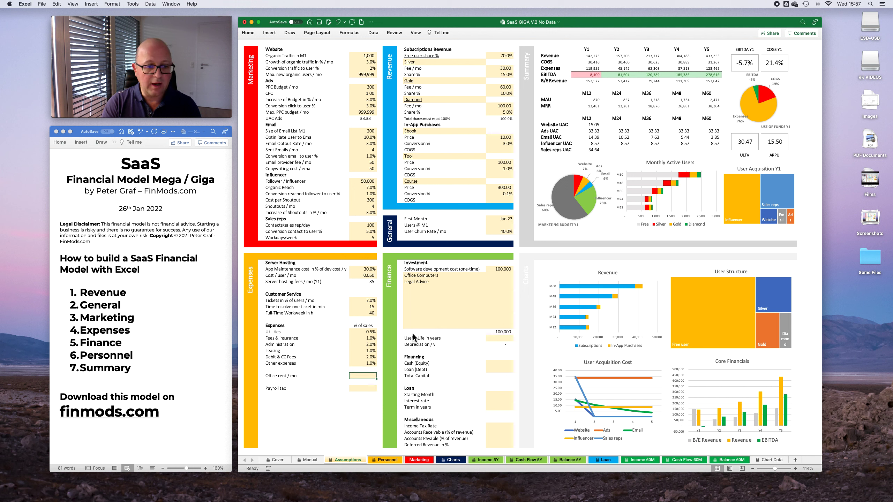
Step: Set the monthly office rent to 1,500 and the payroll tax to 12%
type("1500")
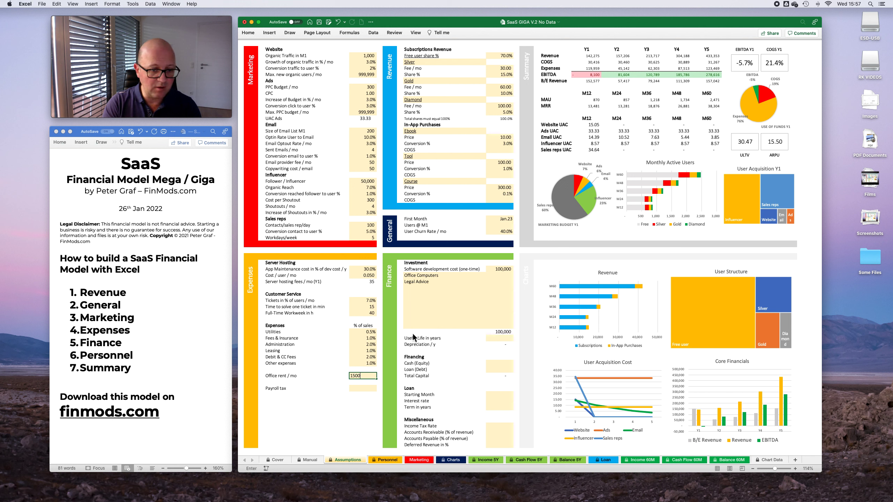
key("Return")
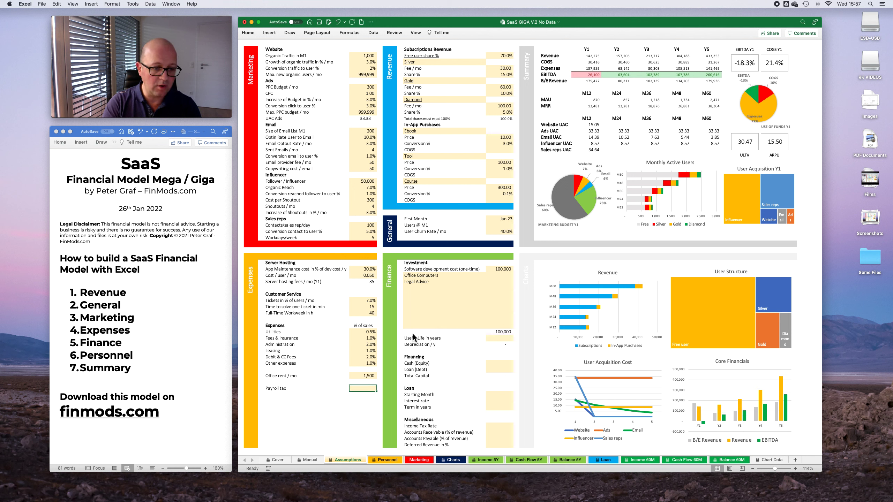
type("12")
key("Return")
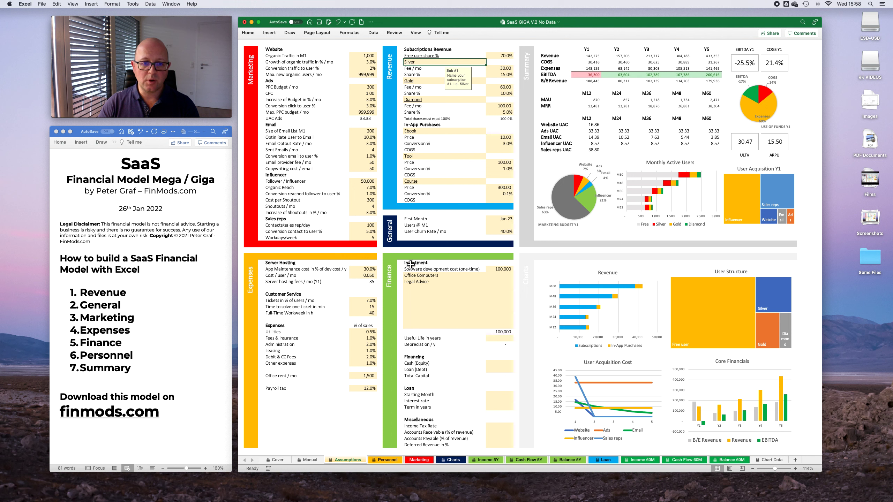
Step: Enter an Office Computers investment of 10,000 below the software development cost
left_click(506, 268)
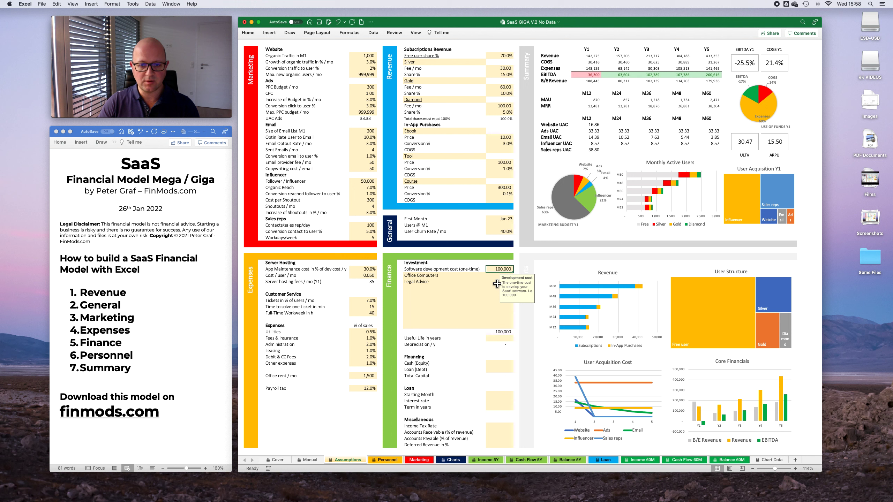
key("Down")
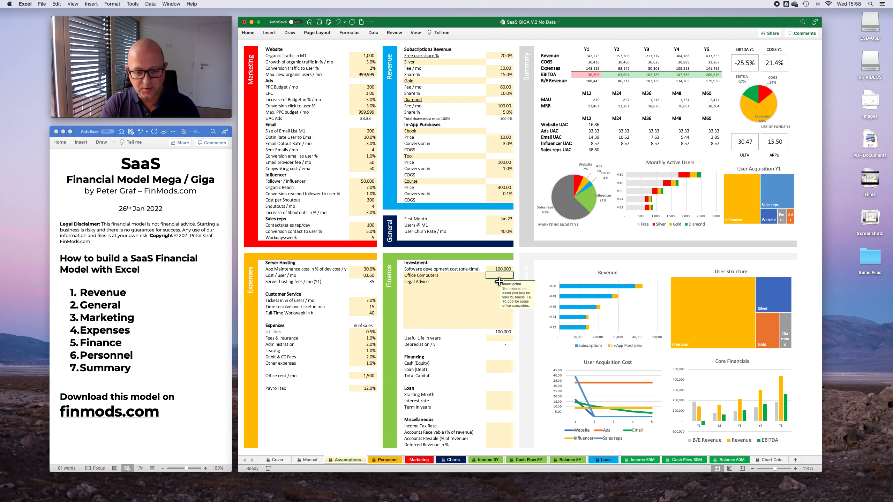
type("10000")
key("Return")
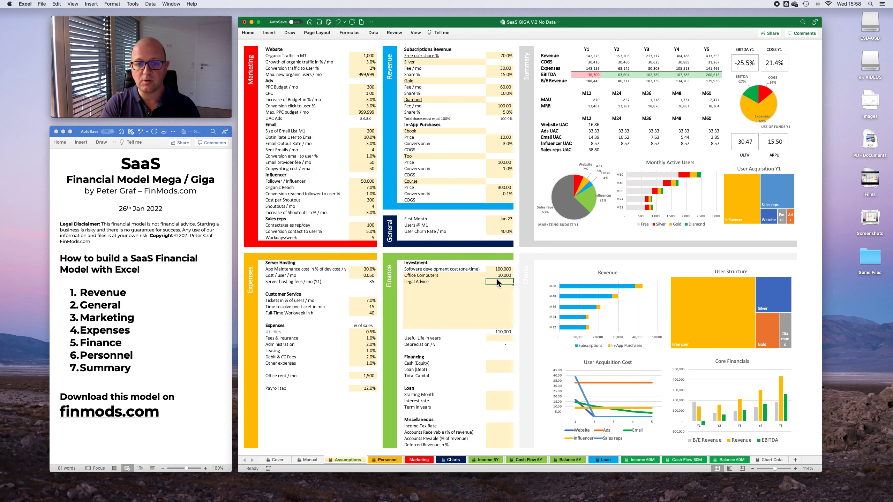
Step: Set the useful life of the investments to 7 years
left_click(420, 281)
left_click(485, 321)
left_click(499, 339)
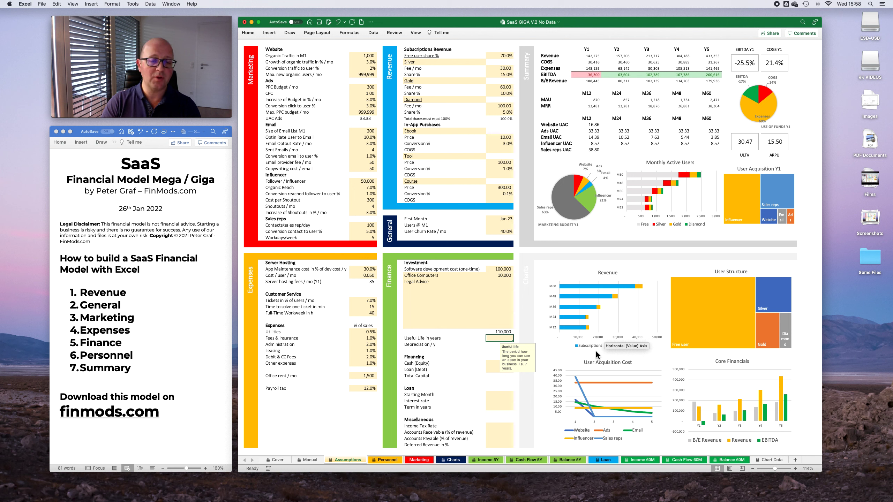
type("7")
key("Return")
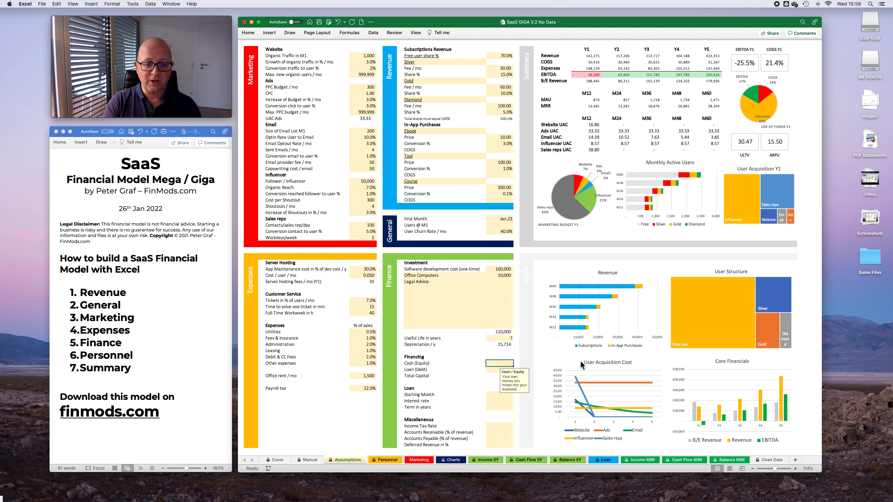
Step: In the Financing section, set Cash (Equity) to 50,000 and Loan (Debt) to 25,000
type("50000")
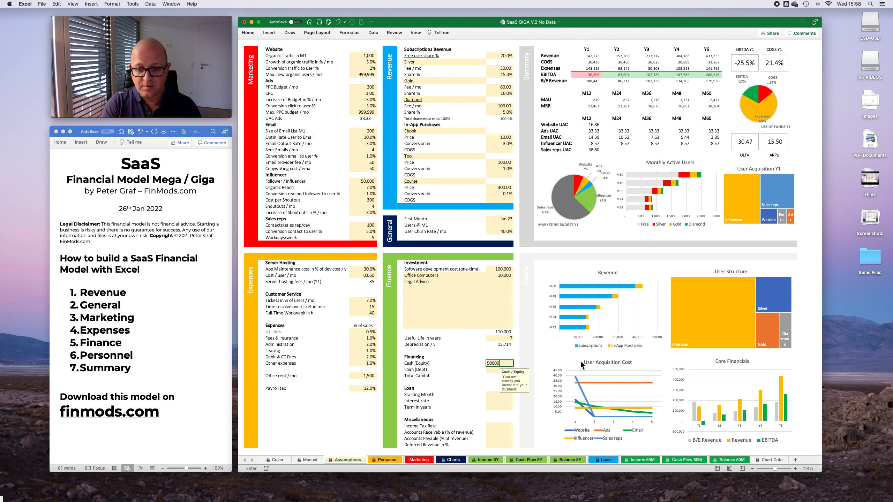
key("Return")
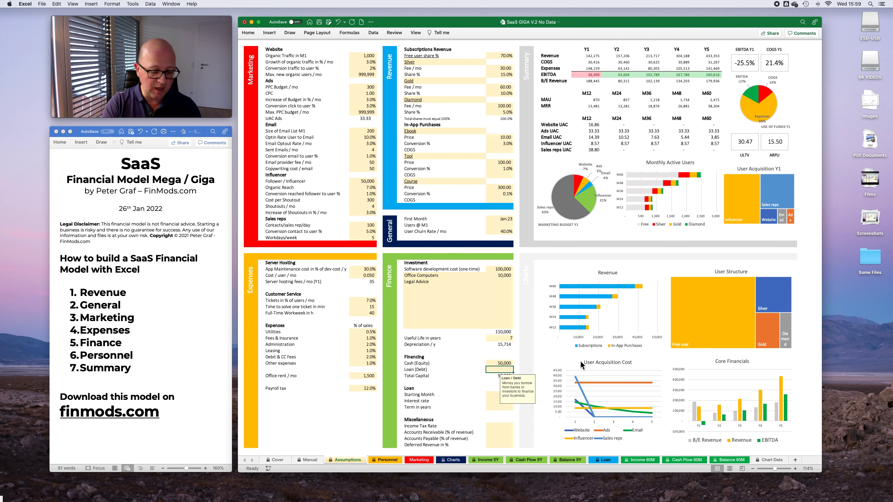
type("25000")
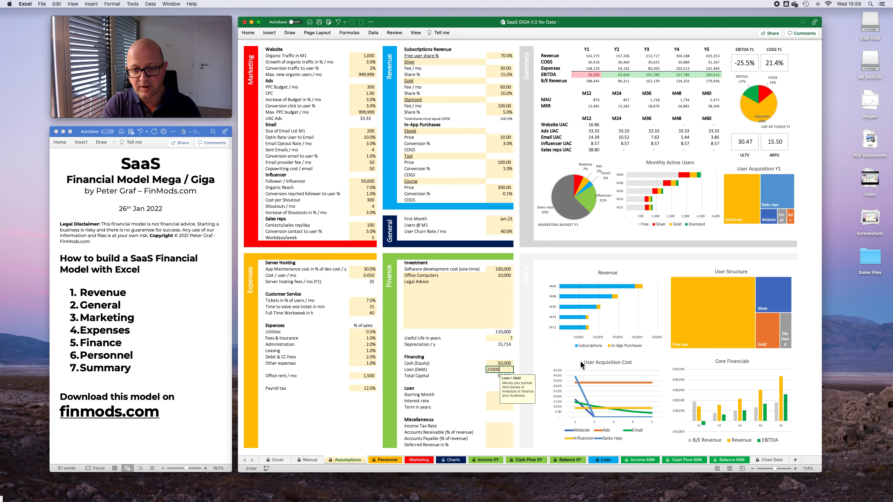
key("Return")
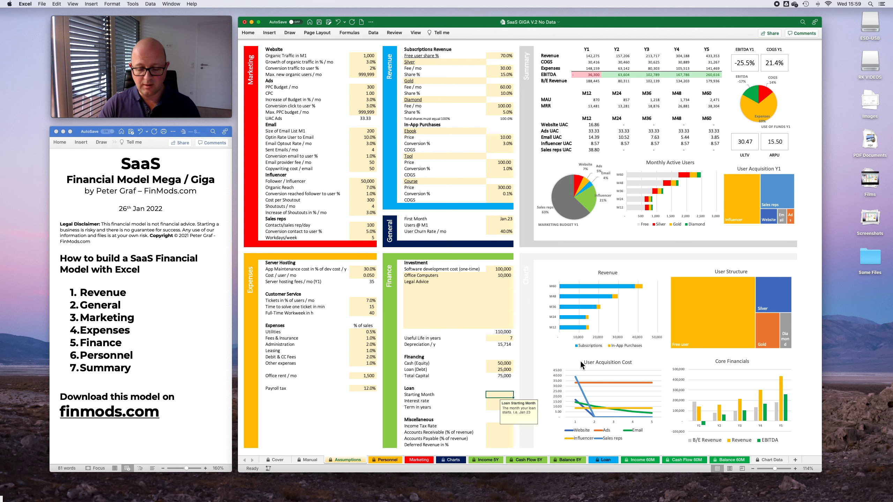
Step: Define the loan with starting month Jan.23, a 6% interest rate and a term of 5 years
scroll(532, 385, "down", 3)
scroll(533, 385, "up", 3)
left_click(494, 397)
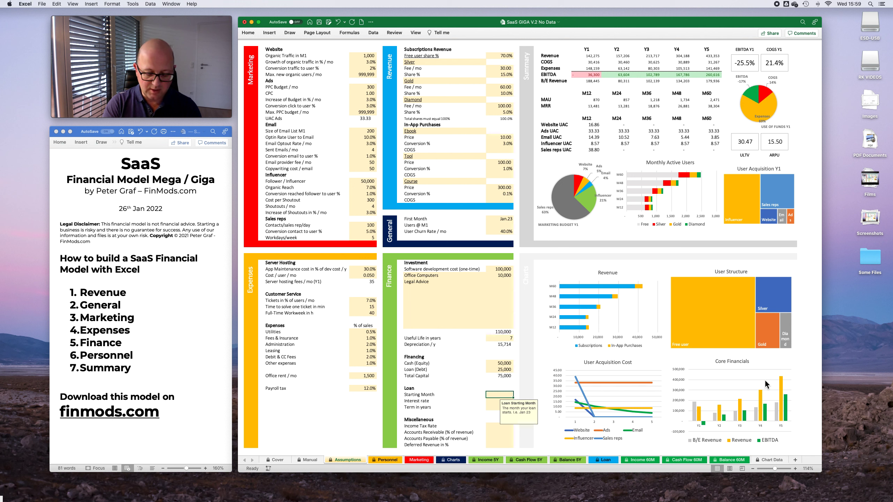
type("jan23")
key("Return")
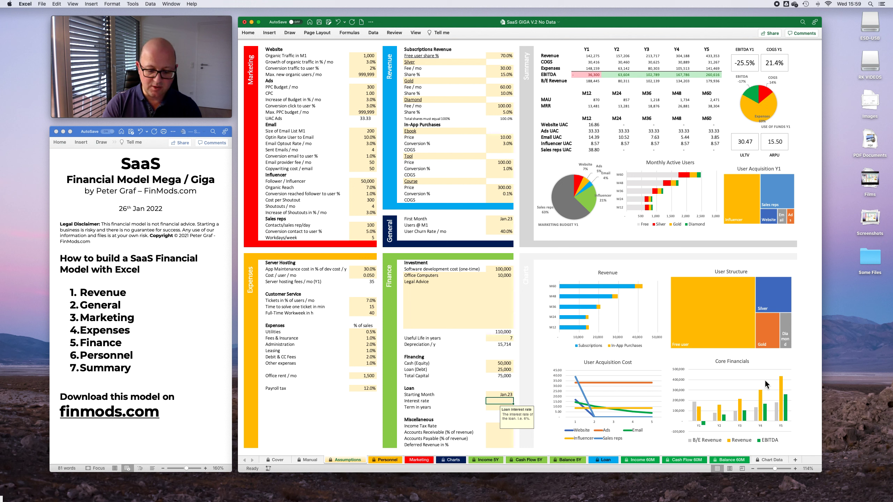
type("6")
key("Return")
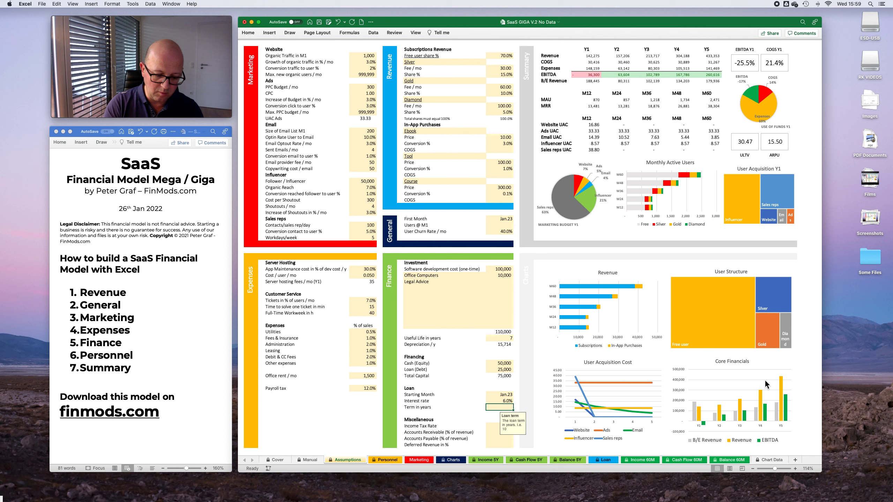
type("7")
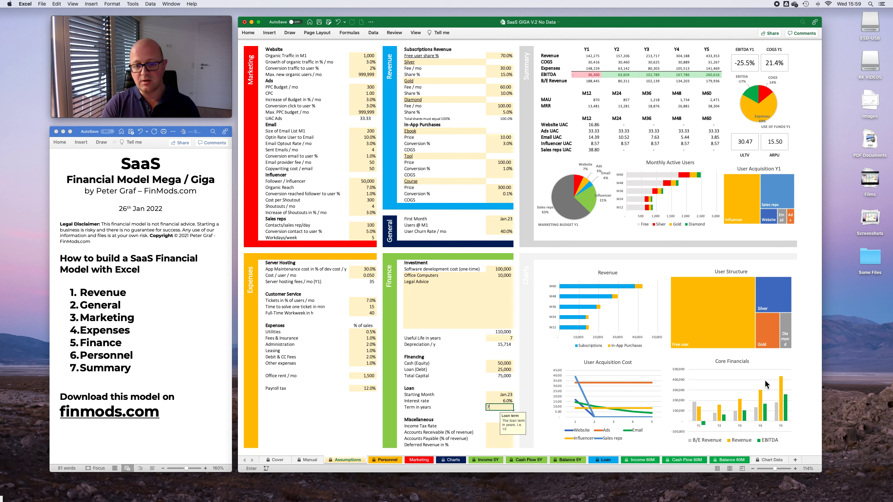
key("Return")
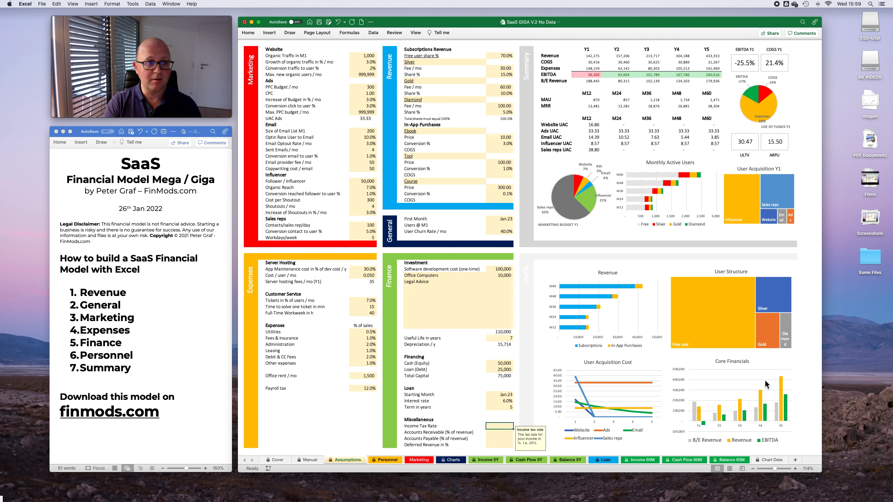
Step: Under Miscellaneous, set Income Tax Rate to 20%, Accounts Receivable to 5%, Accounts Payable to 6% and Deferred Revenue to 7%
type("20")
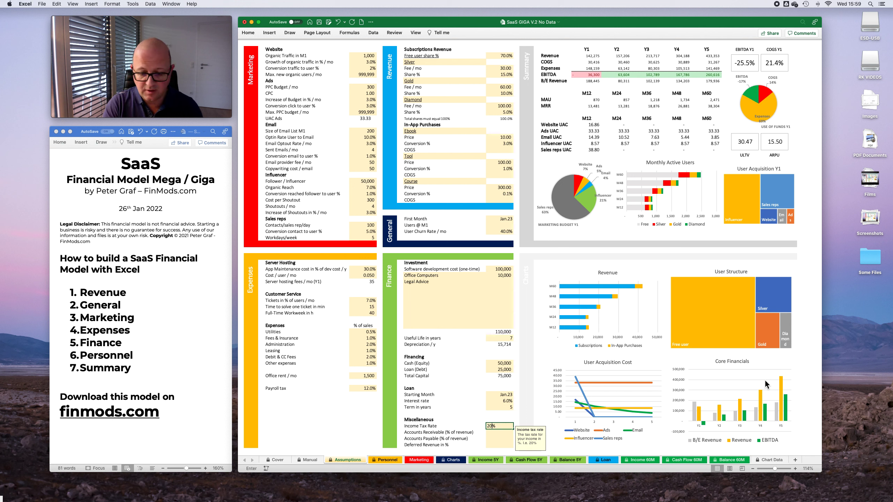
key("Return")
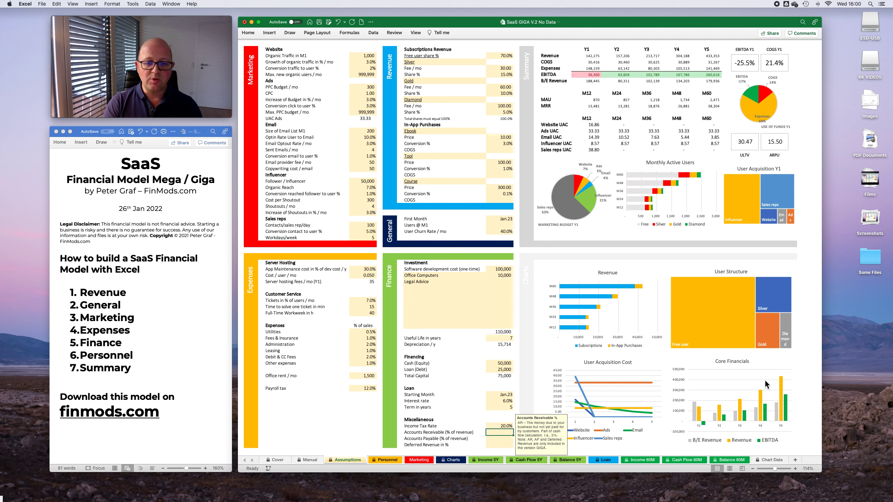
type("5")
key("Return")
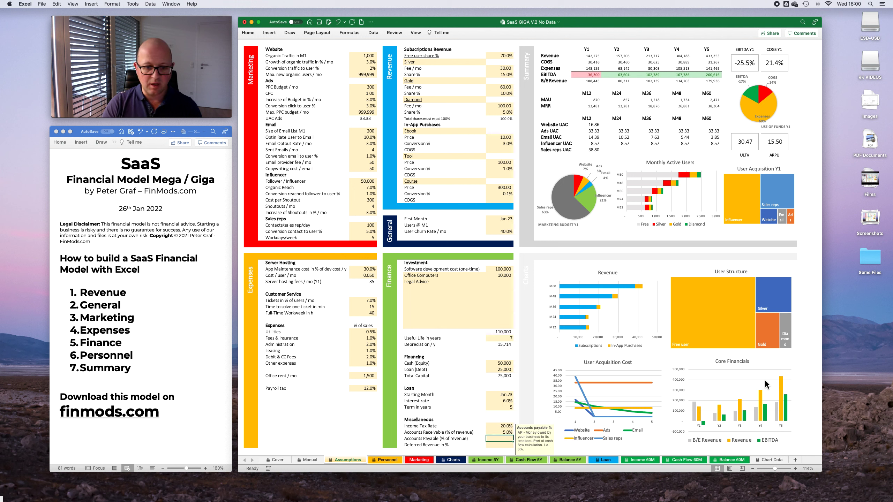
type("6")
key("Return")
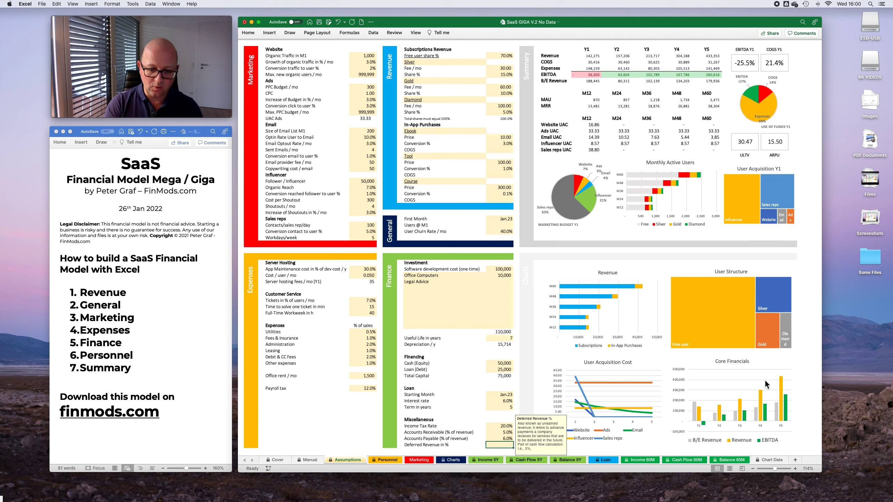
type("7")
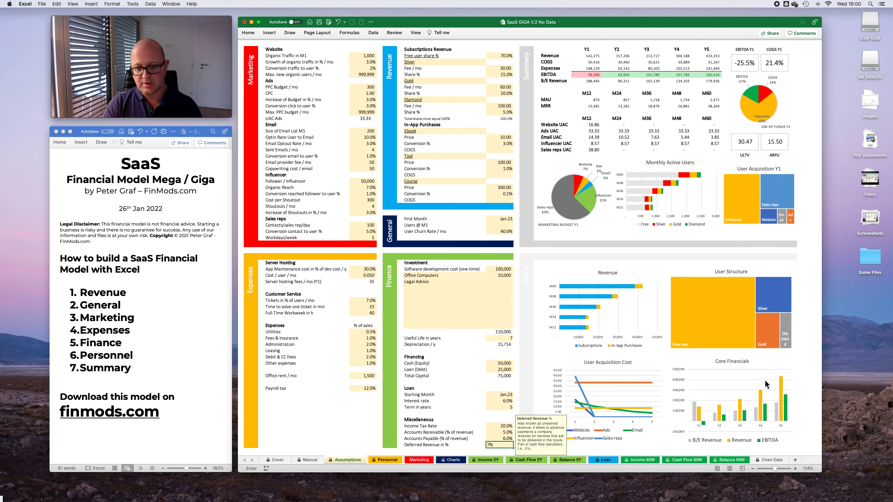
key("Return")
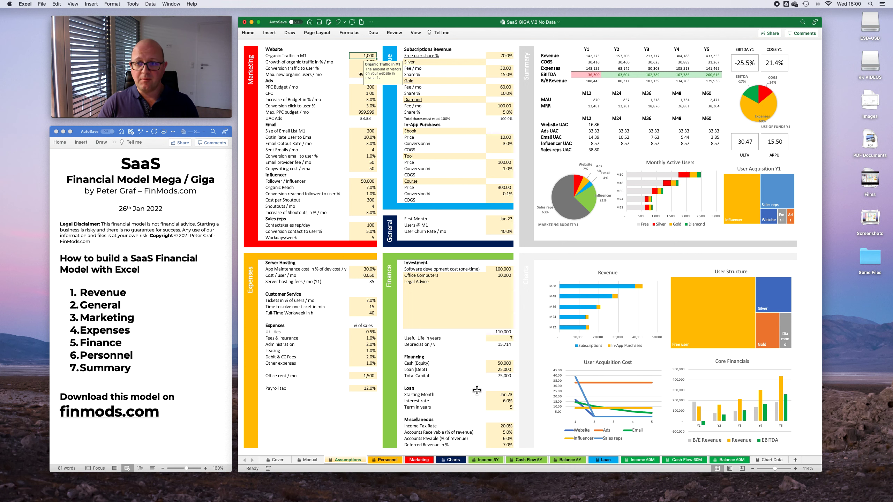
Step: On the Personnel sheet, give the General Manager a Year 1 salary of 50,000 and 1 employee in each month from M1 to M12
left_click(385, 460)
left_click(332, 94)
left_click(330, 87)
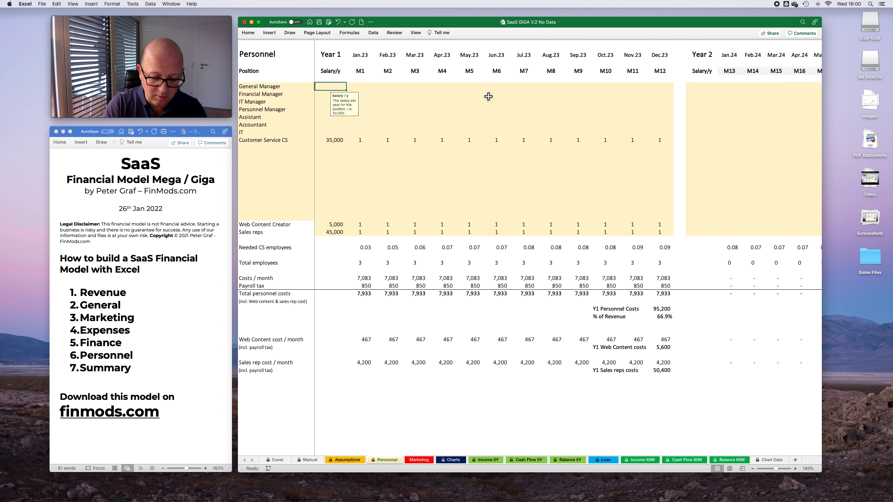
type("50000")
key("Tab")
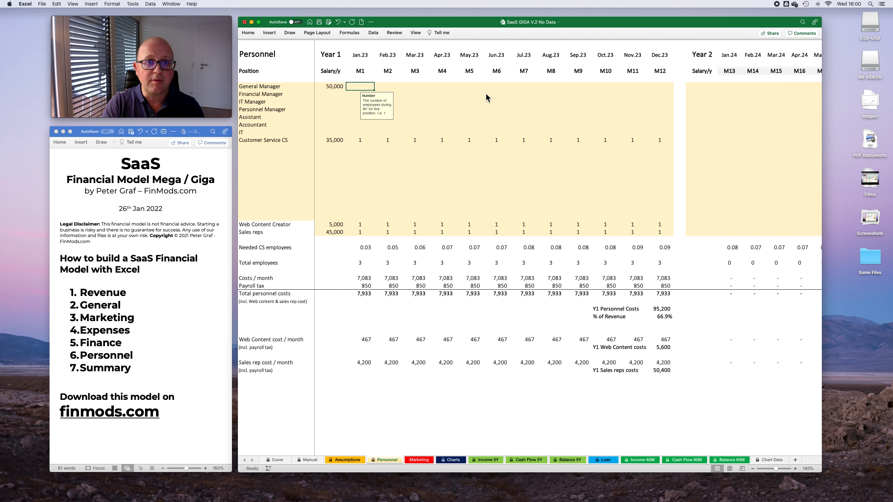
type("1\t1\t1\t1\t1\t1\t")
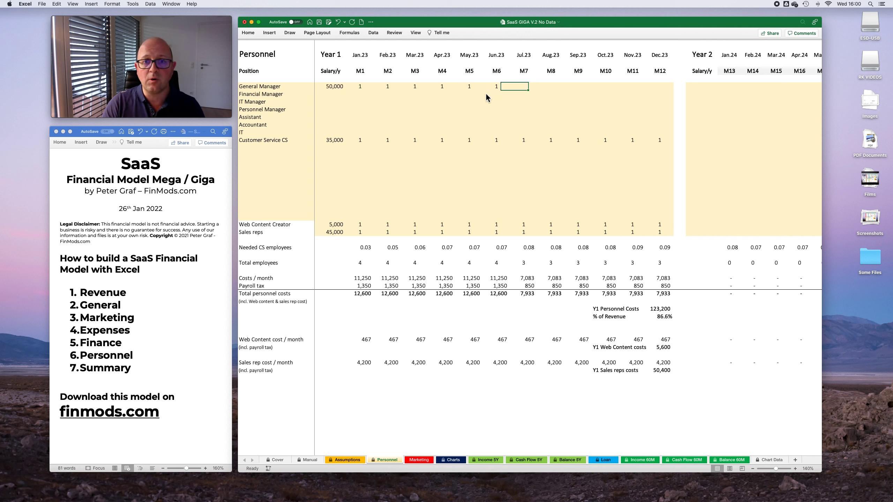
type("1\t1\t1")
key("Tab")
type("1")
key("Tab")
type("1")
key("Tab")
type("1")
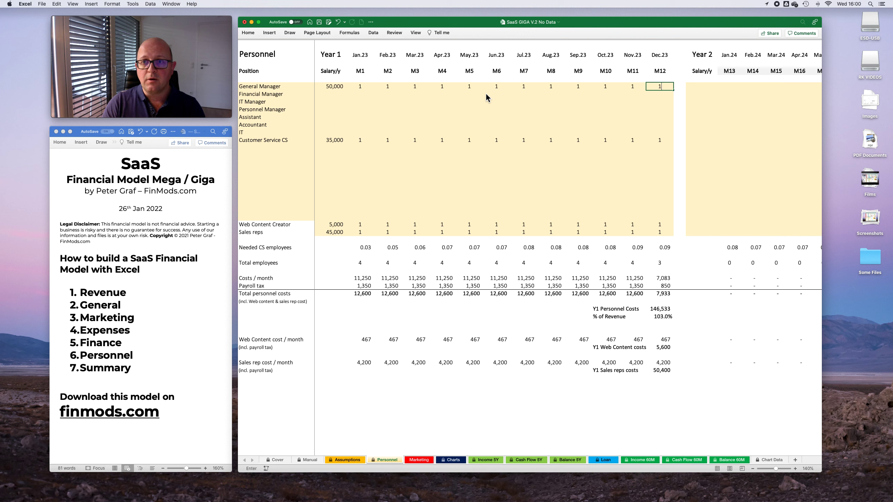
key("Return")
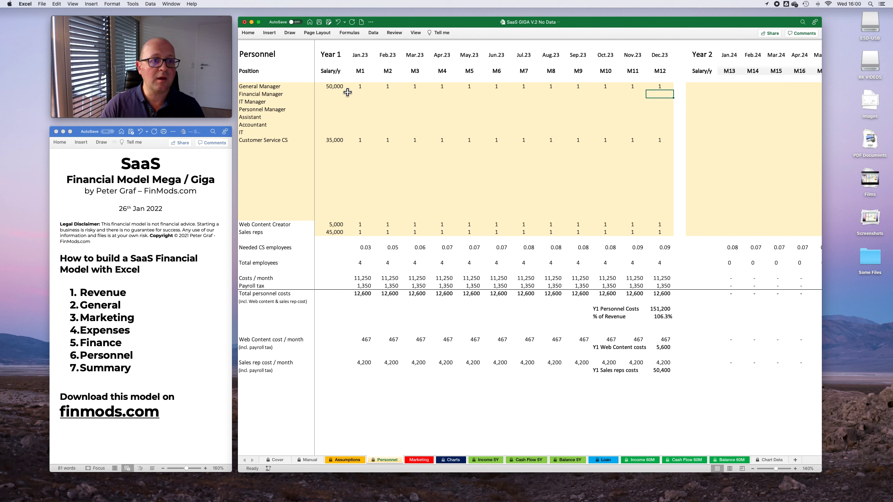
Step: Fill the IT position for Year 1 with a salary of 50,000 and 1 employee in every month from M1 to M12
left_click(331, 95)
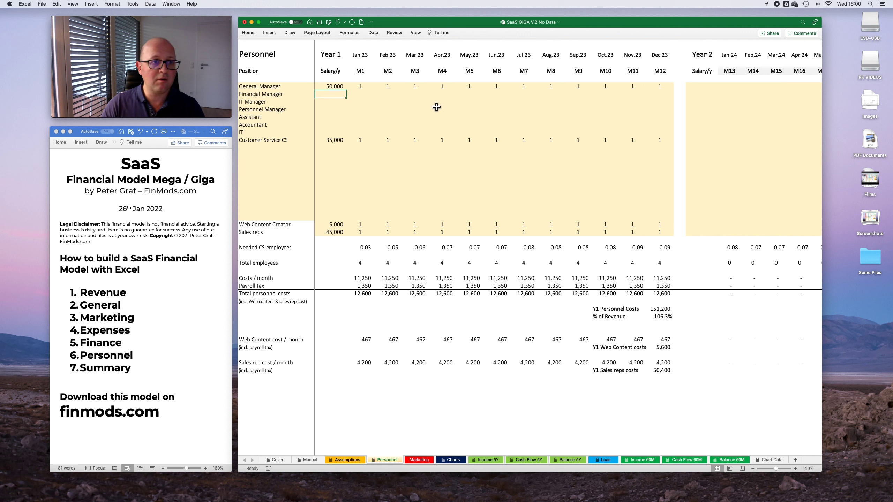
left_click(330, 132)
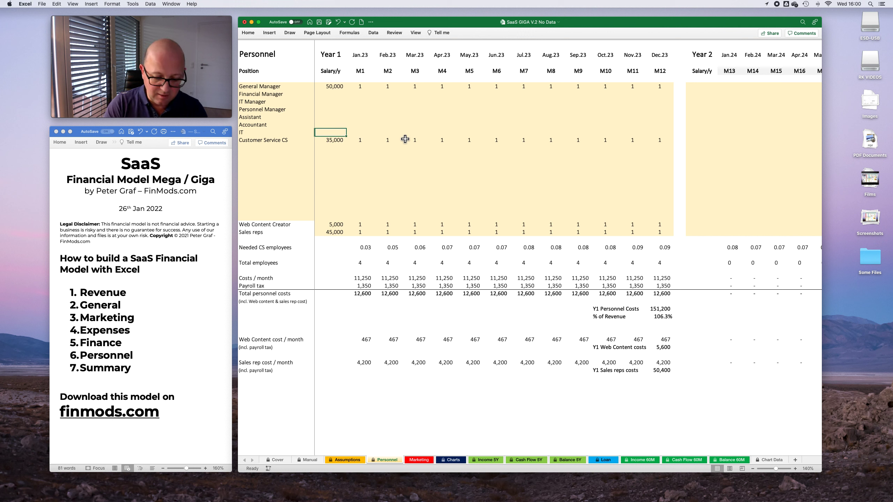
type("50000")
key("Tab")
key("1")
key("Tab")
key("1")
key("Tab")
key("1")
key("Tab")
key("1")
key("Tab")
key("1")
key("Tab")
key("1")
key("Tab")
key("1")
key("Tab")
key("1")
key("Tab")
key("1")
key("Tab")
key("1")
key("Tab")
key("1")
key("Tab")
key("1")
key("Left")
key("Up")
key("Left")
key("Left")
key("Left")
key("Left")
key("Left")
key("Up")
key("Left")
key("Left")
key("Up")
key("Left")
key("Left")
key("Left")
key("Left")
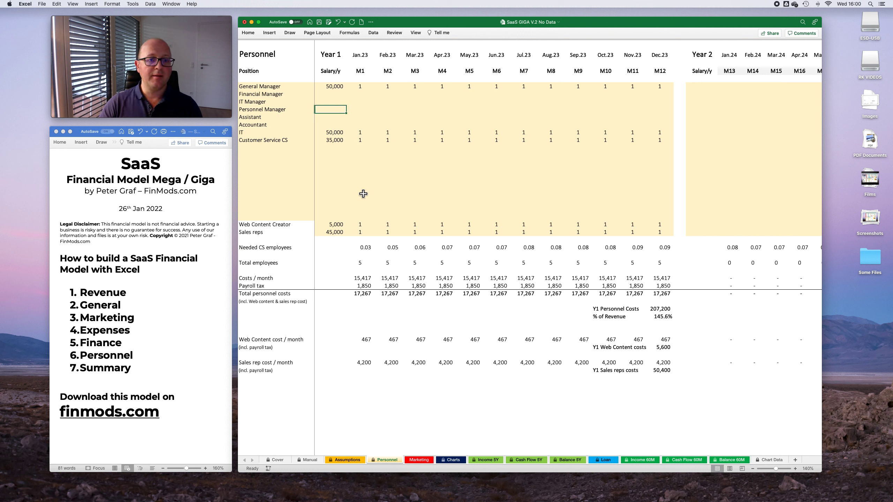
Step: Copy the complete Year 1 block of salaries and monthly headcounts, down to Sales reps, into Year 2 and Year 3
left_click_drag(335, 88, 668, 238)
key("super+c")
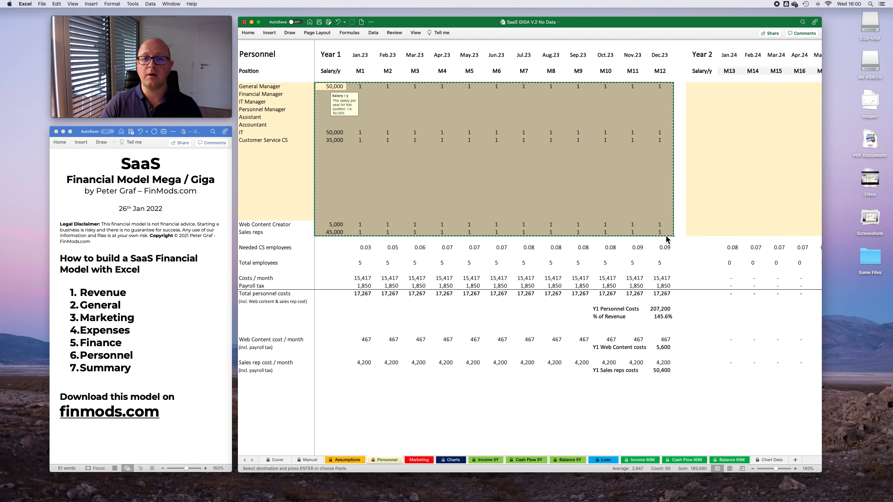
scroll(638, 228, "right", 4)
left_click(595, 88)
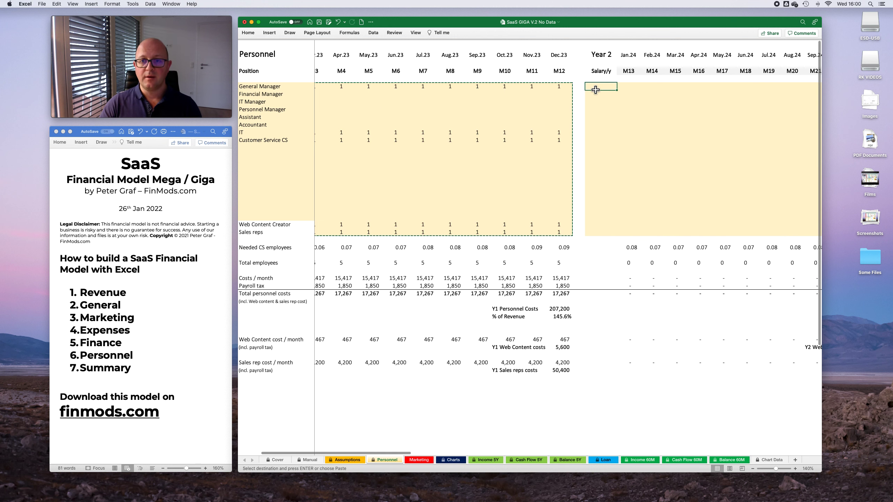
key("super+v")
scroll(579, 115, "right", 10)
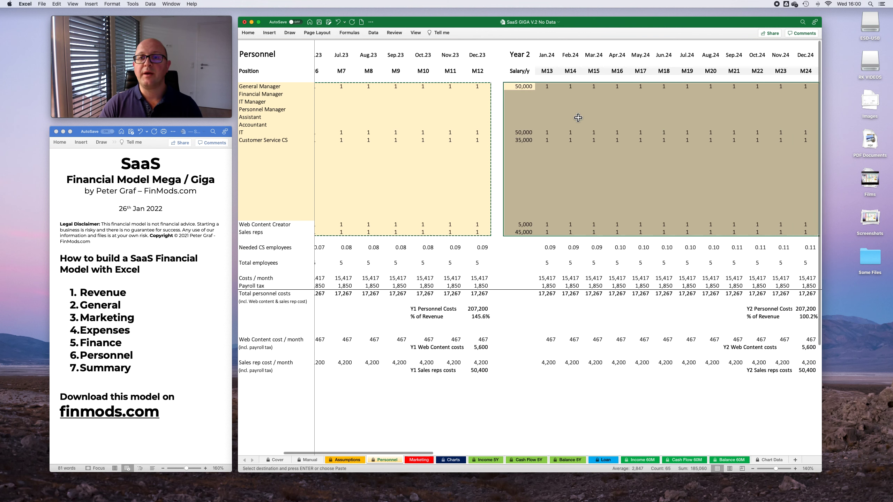
scroll(579, 115, "right", 1)
left_click(585, 86)
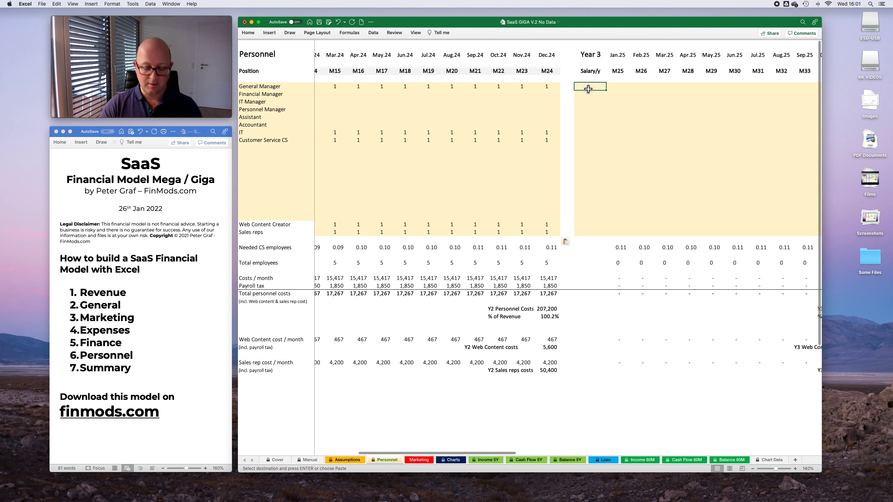
key("super+v")
Step: Paste the copied personnel block into Year 4 and Year 5 and end the copy mode
scroll(586, 106, "right", 11)
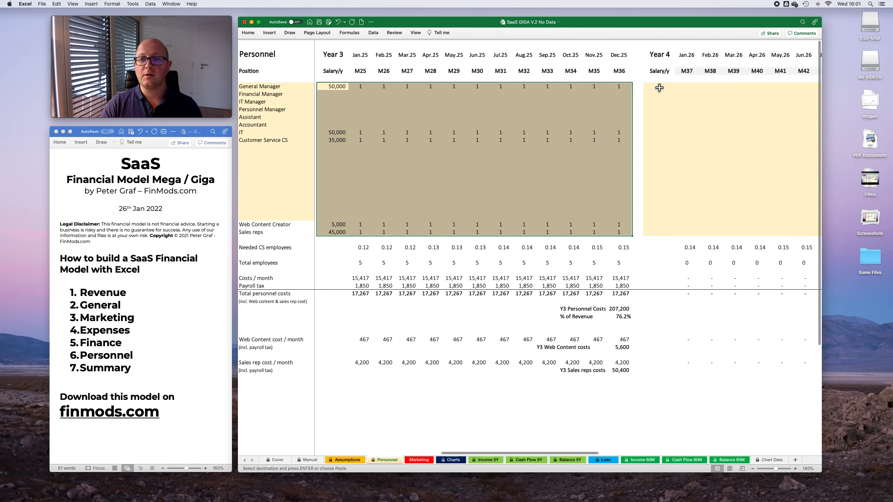
left_click(660, 87)
key("super+v")
scroll(687, 94, "right", 11)
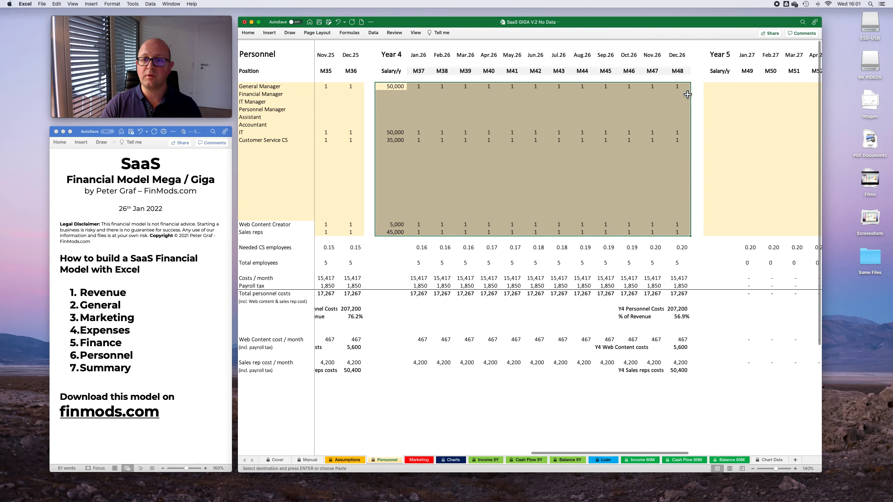
left_click(680, 87)
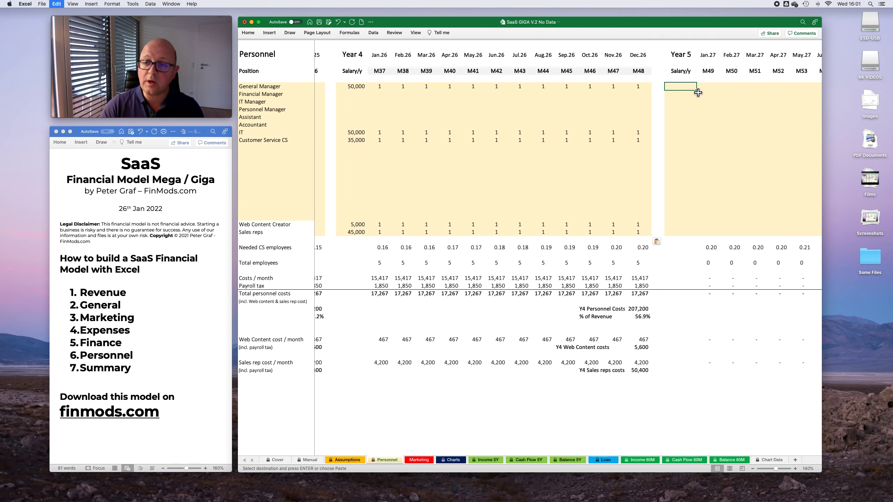
key("super+v")
scroll(696, 91, "right", 8)
scroll(577, 125, "left", 15)
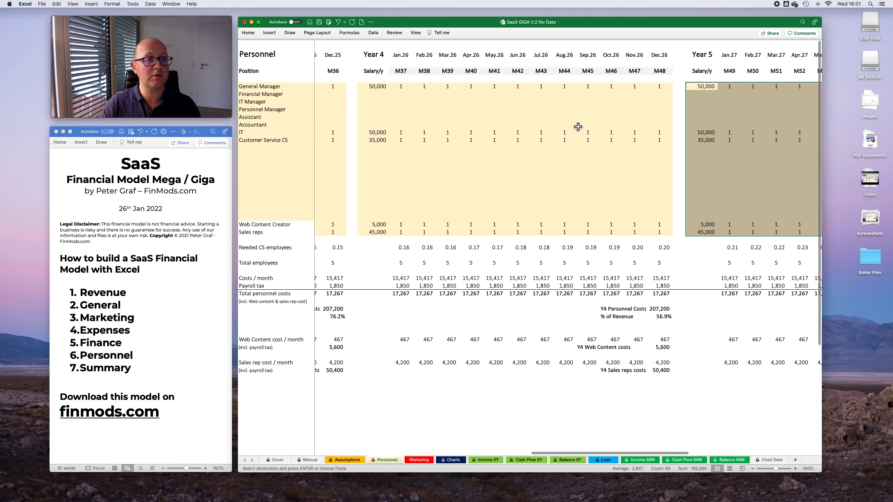
scroll(576, 130, "right", 20)
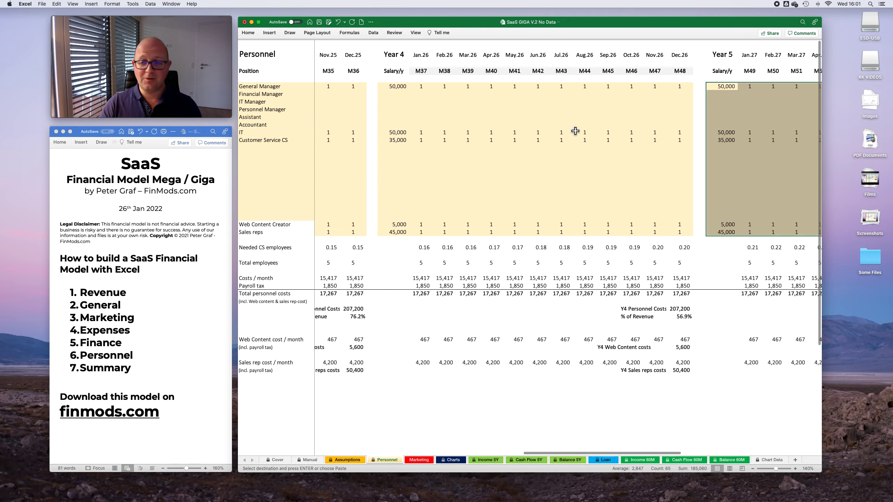
scroll(572, 131, "left", 20)
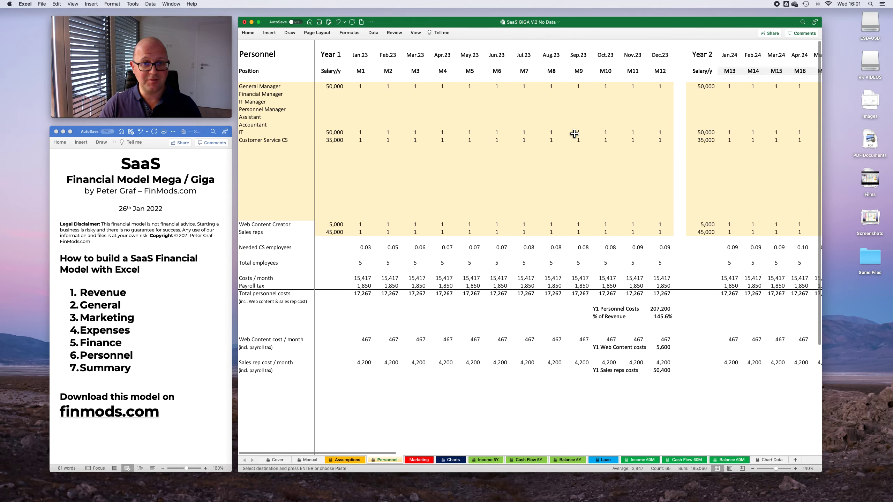
left_click(508, 125)
key("Escape")
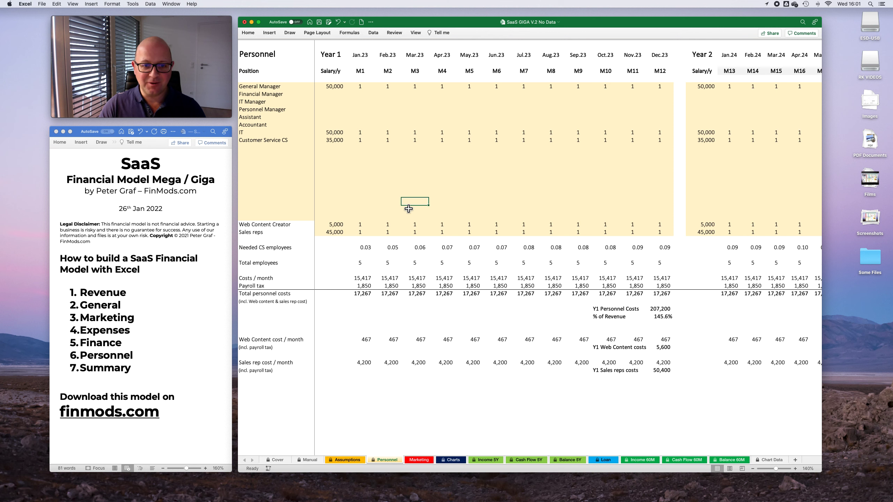
left_click(388, 103)
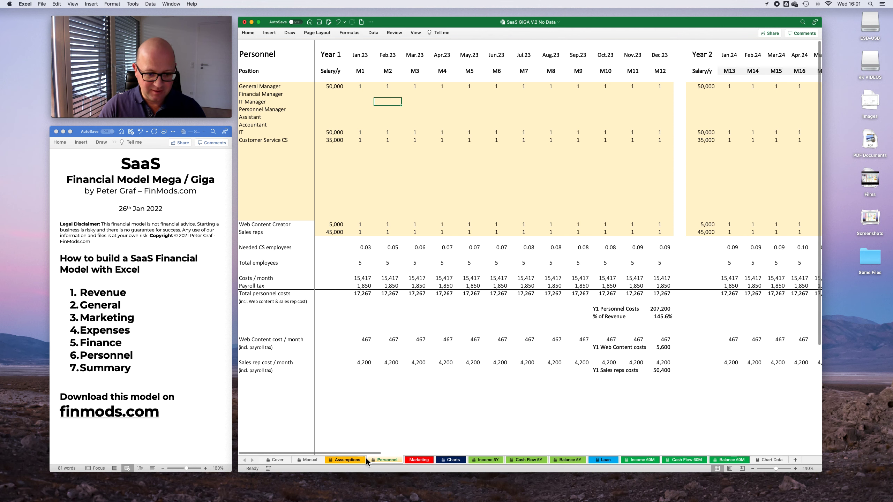
Step: On the Assumptions sheet, set the website's organic traffic growth to 5% per month and the traffic-to-user conversion to 3%
left_click(343, 460)
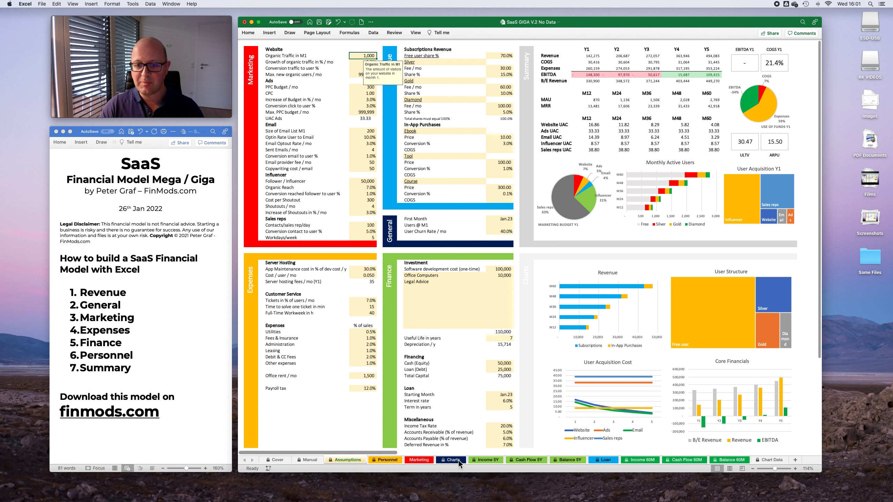
left_click(364, 92)
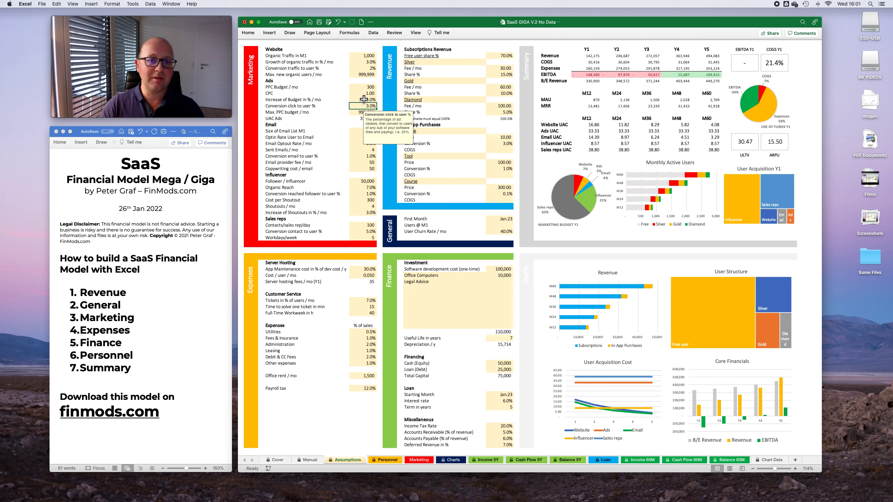
left_click(364, 88)
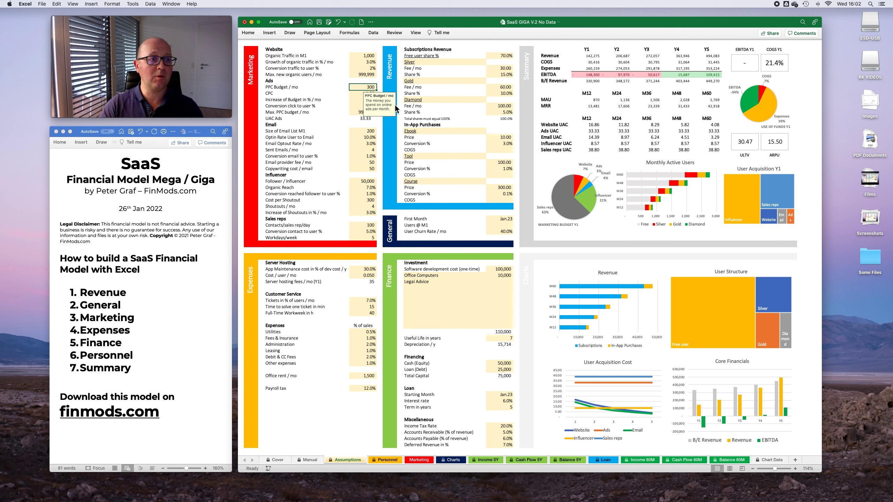
left_click(355, 93)
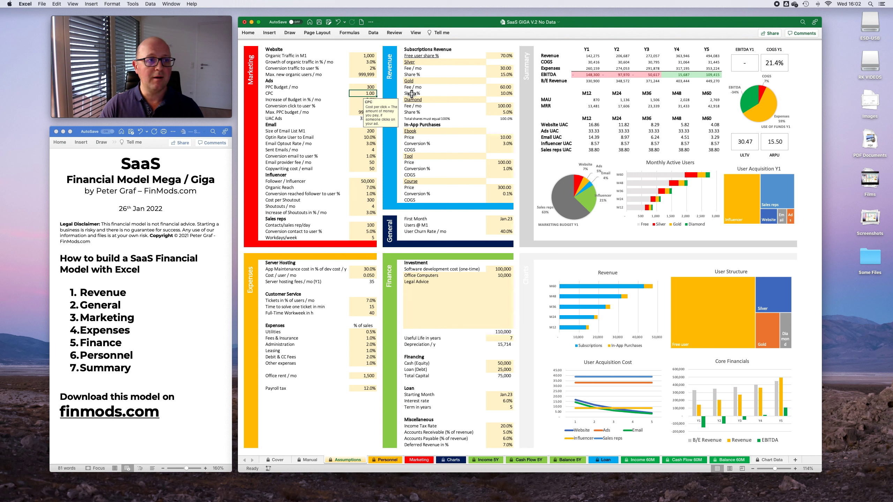
left_click(356, 88)
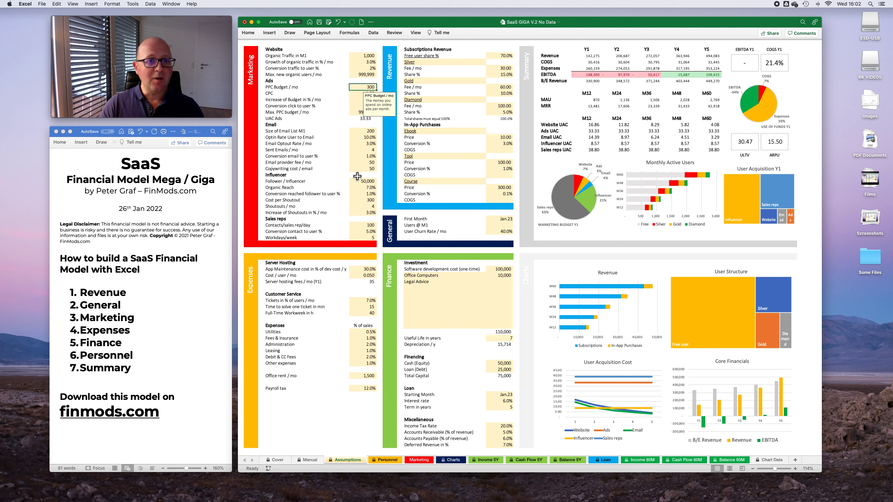
left_click(369, 56)
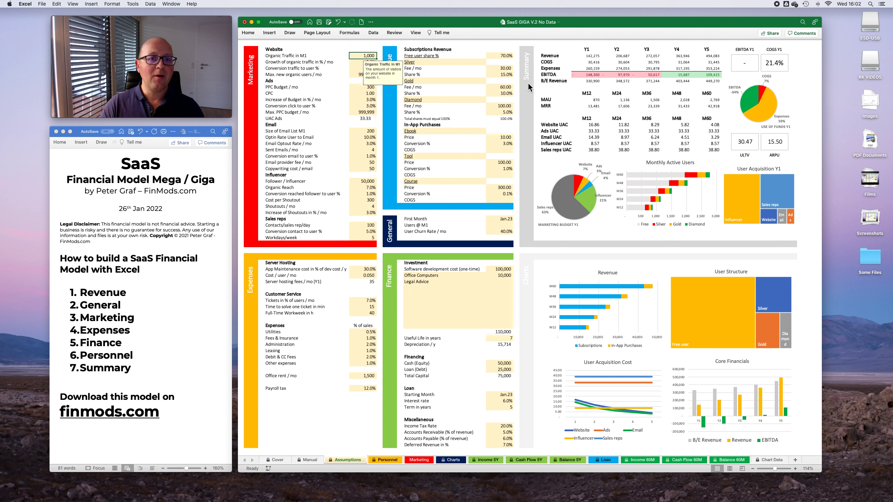
key("Down")
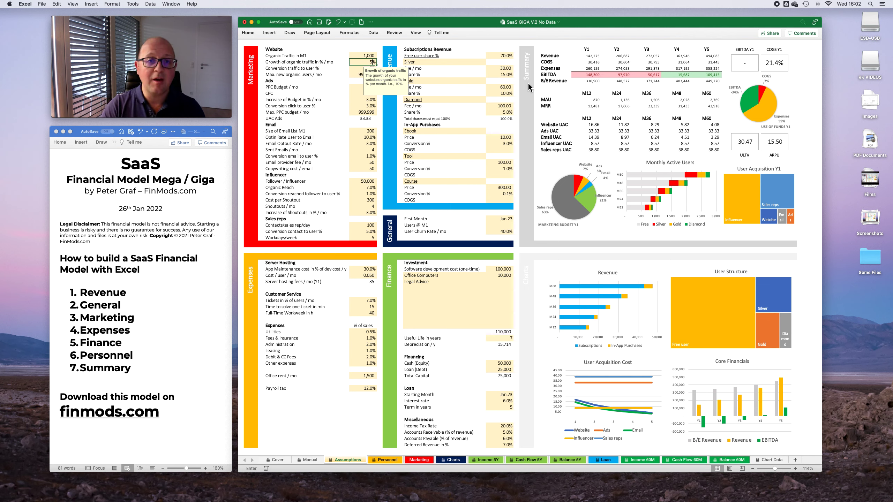
type("5")
key("Return")
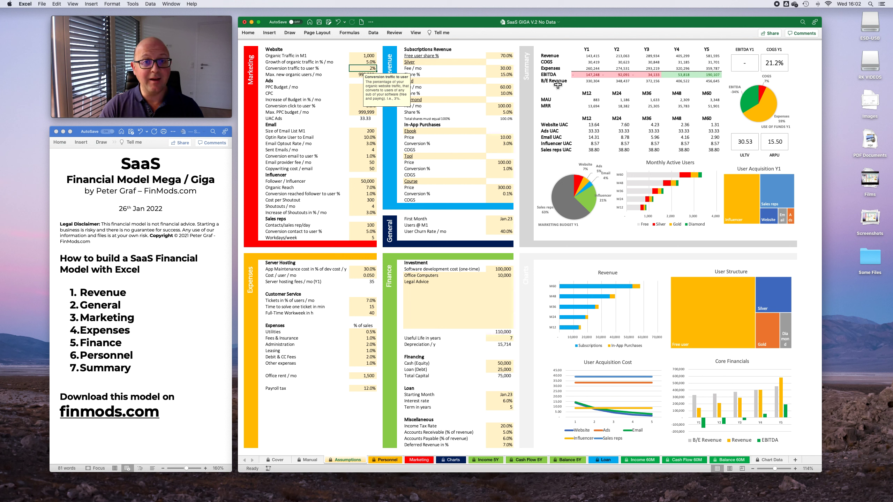
type("4")
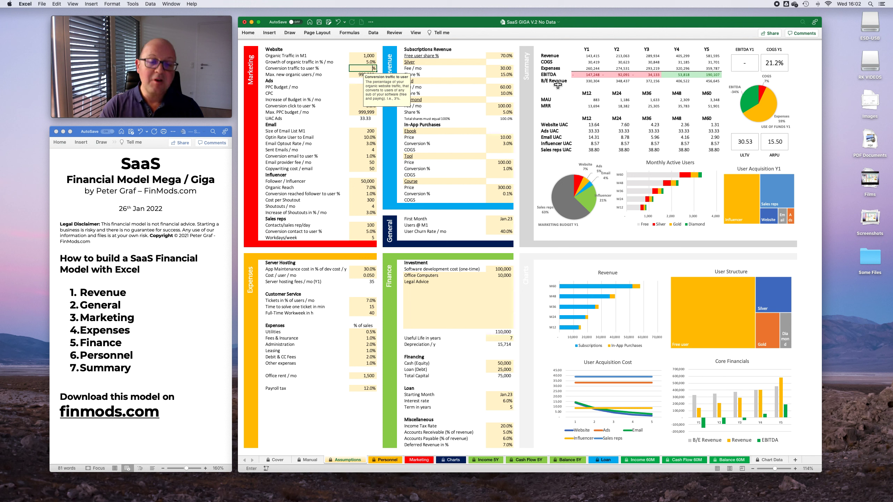
key("Return")
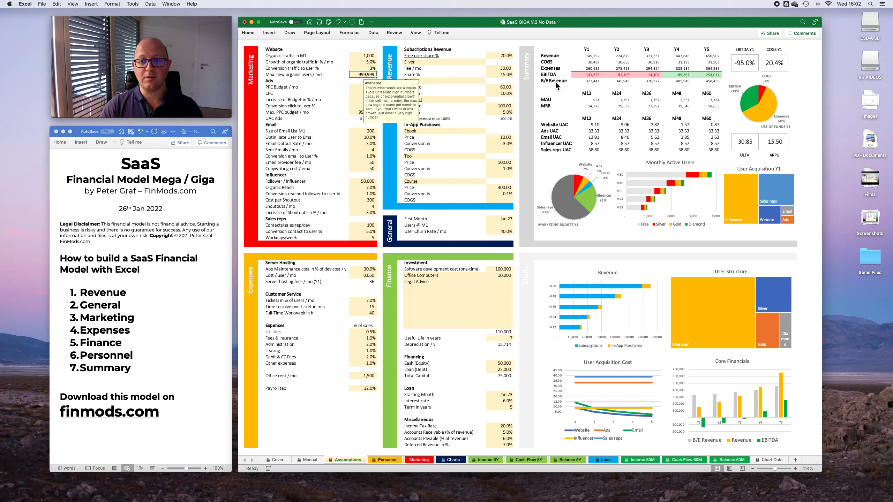
Step: In the Ads section, set the PPC Budget to 1,000 per month and the CPC to 0.50
key("Down")
key("Down")
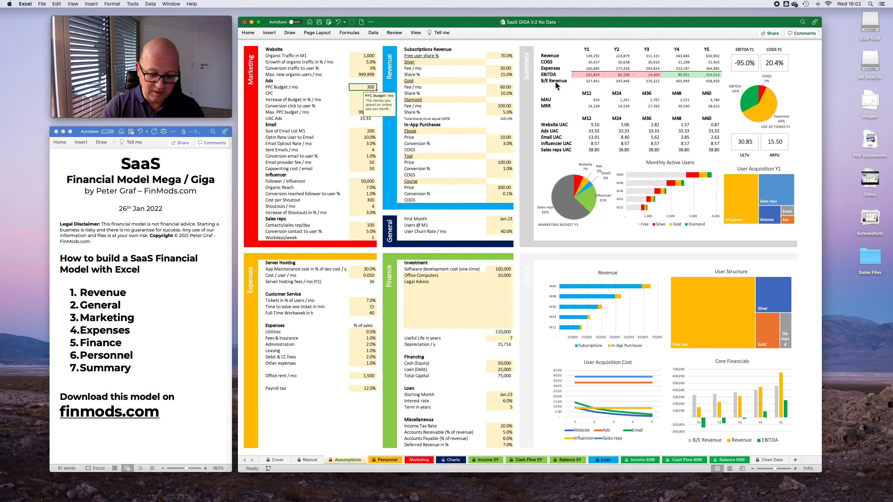
type("1000")
key("Return")
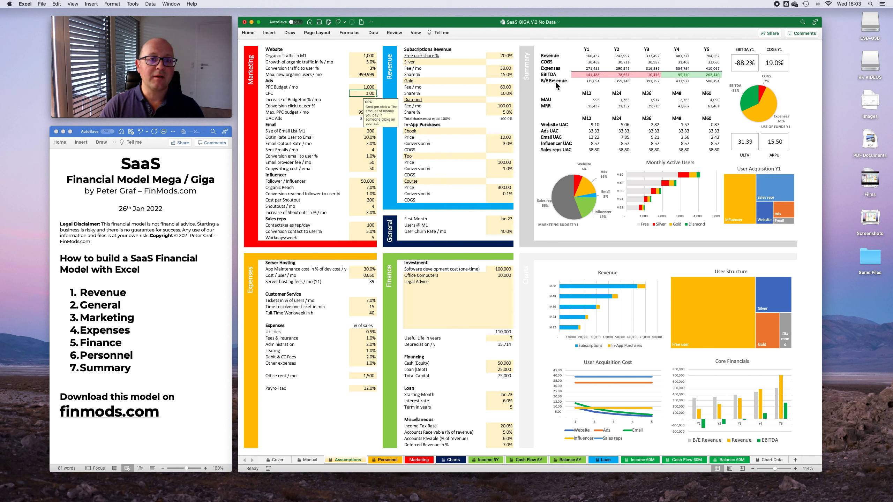
type("5")
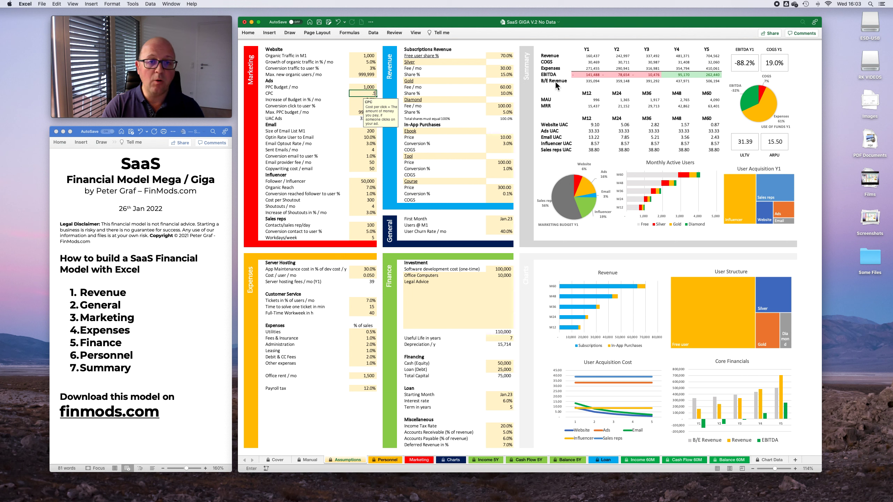
key("Return")
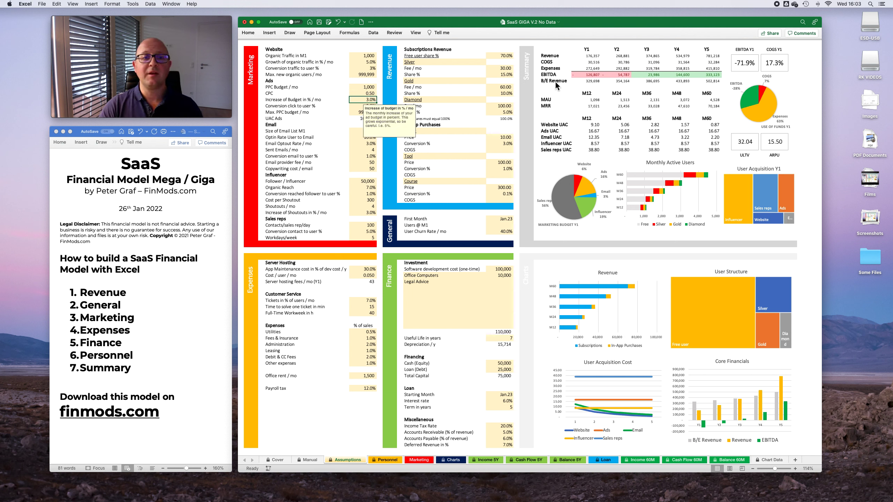
Step: Set the monthly Increase of Budget for the ads to 5%
key("Return")
key("Up")
type("5")
key("Return")
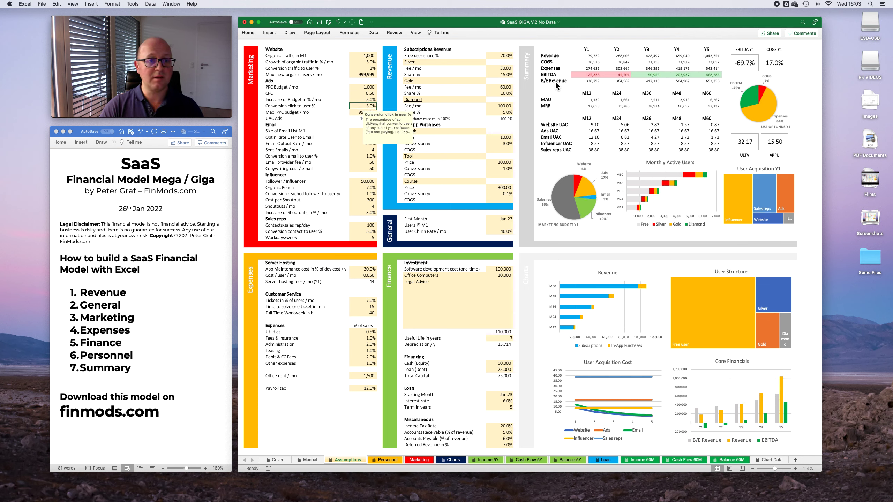
Step: Set the Ads section's conversion click to user to 5%
type("5")
key("Return")
key("Return")
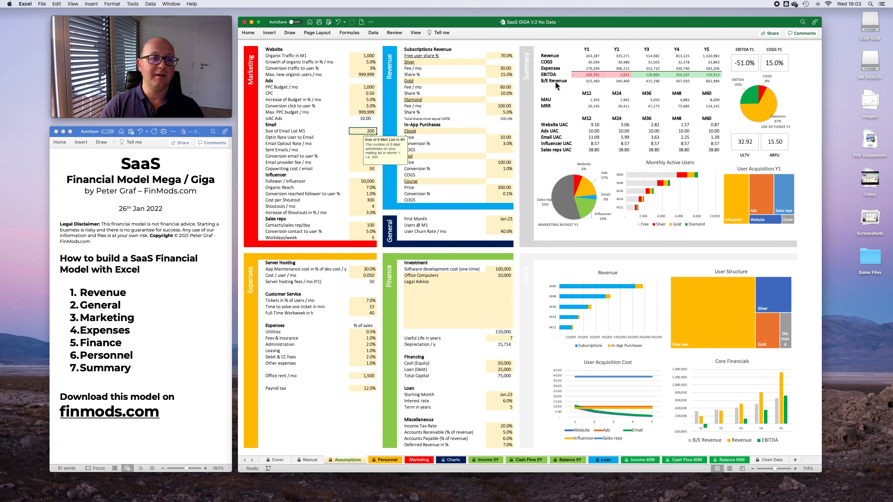
Step: In the Email section, set the Sent Emails per month to 10
key("Return")
key("Return")
key("Return")
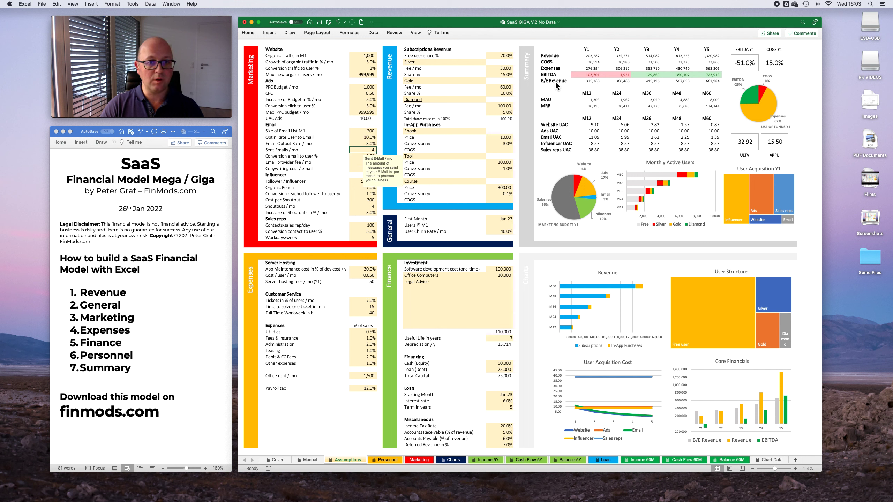
type("4")
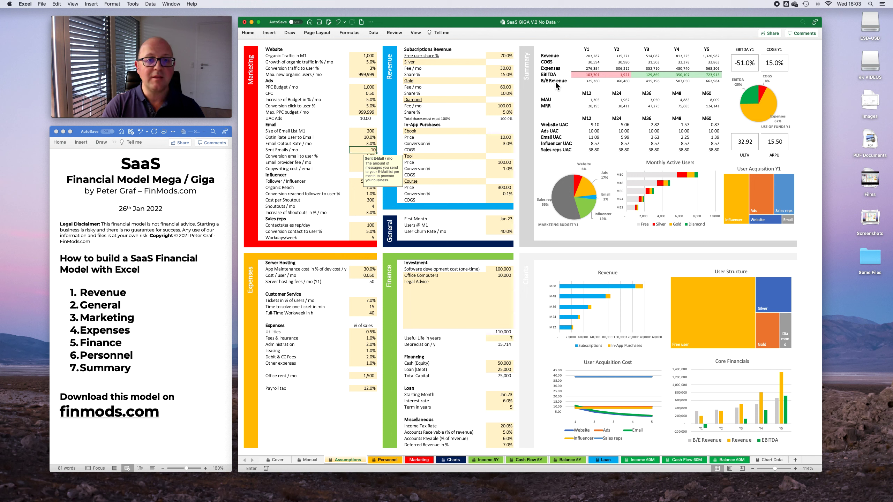
key("Return")
Step: Set the Email section's conversion email to user to 2%
key("Return")
key("Return")
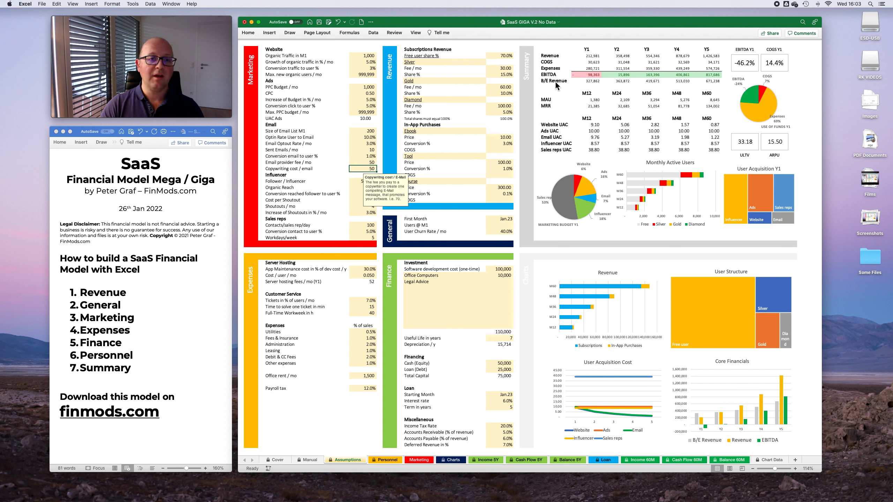
key("Up")
key("Up")
type("2")
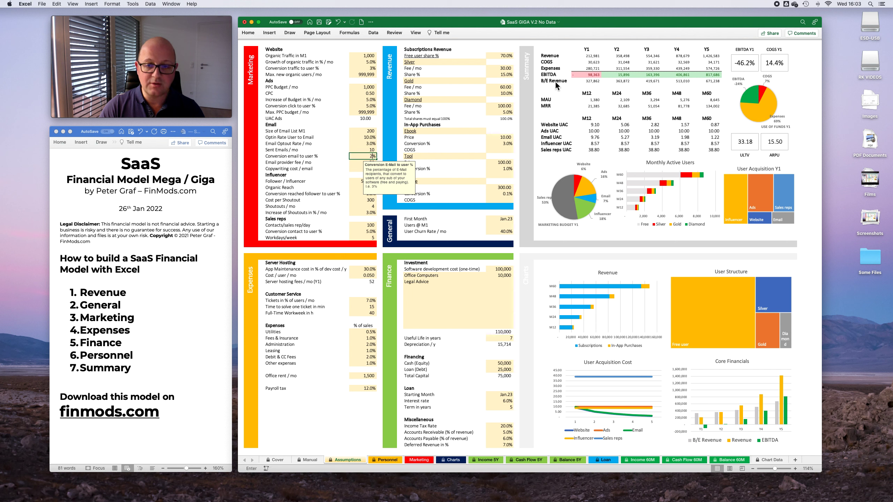
key("Return")
Step: In the Influencer section, set the Shoutouts per month to 20
key("Return")
key("Return")
key("Return")
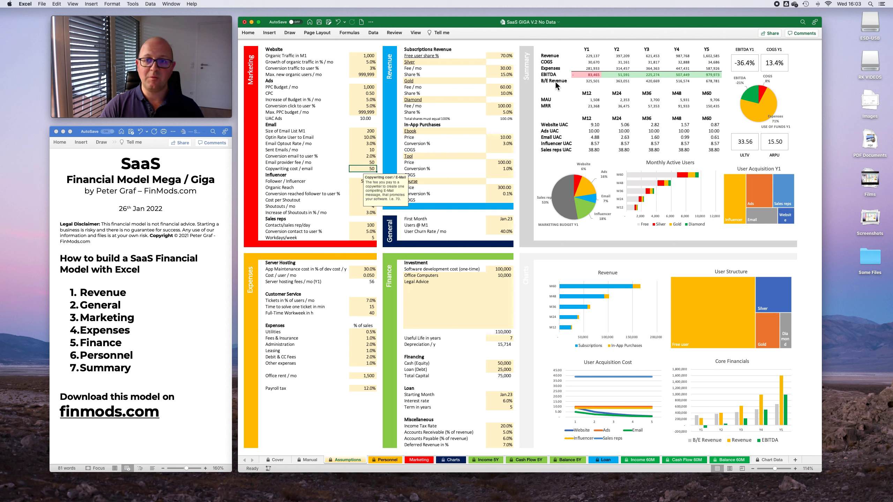
key("Return")
key("Return")
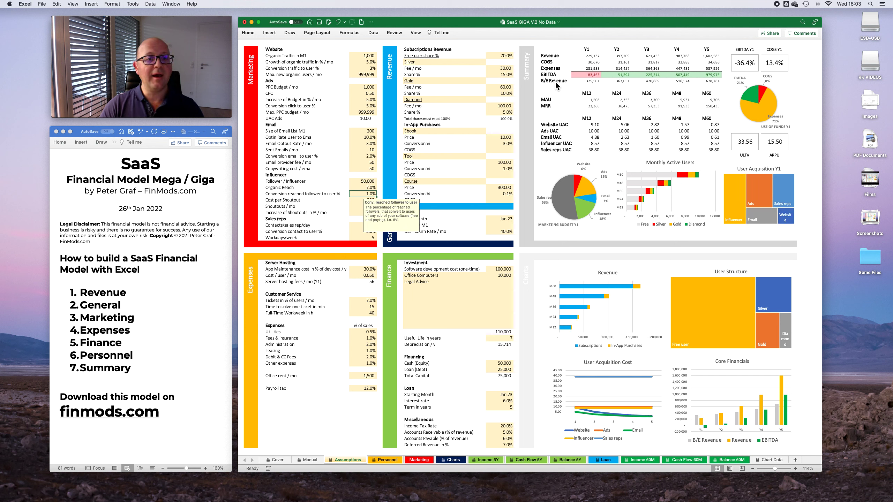
key("Return")
key("Return")
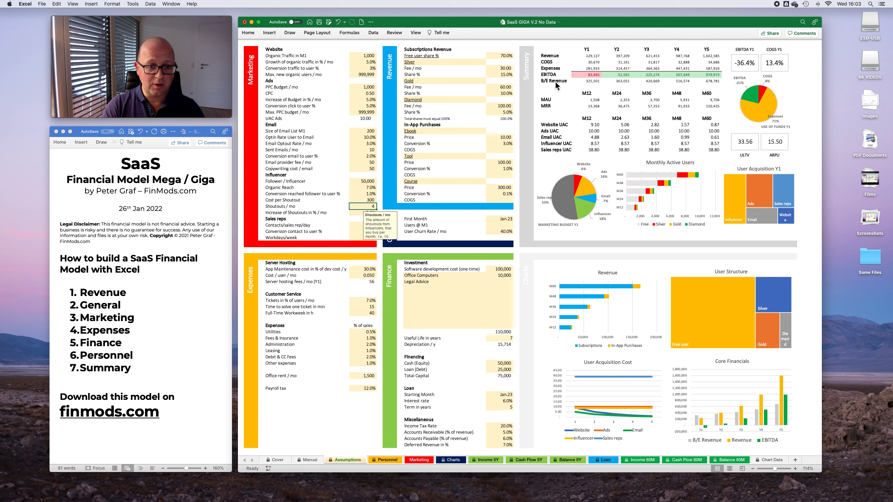
type("20")
key("Return")
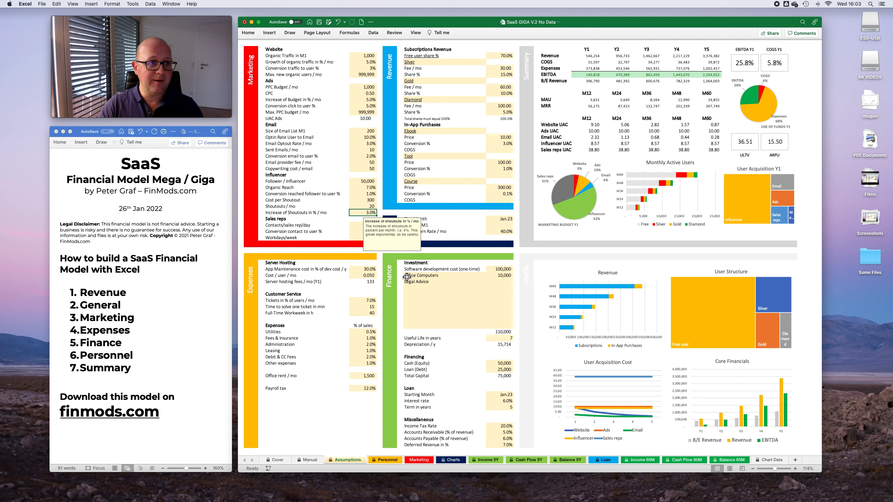
Step: Review the remaining sales rep and hosting assumptions, and revisit the email, influencer and ads inputs that drive the result
key("Return")
key("Return")
key("Return")
key("Return")
key("Return")
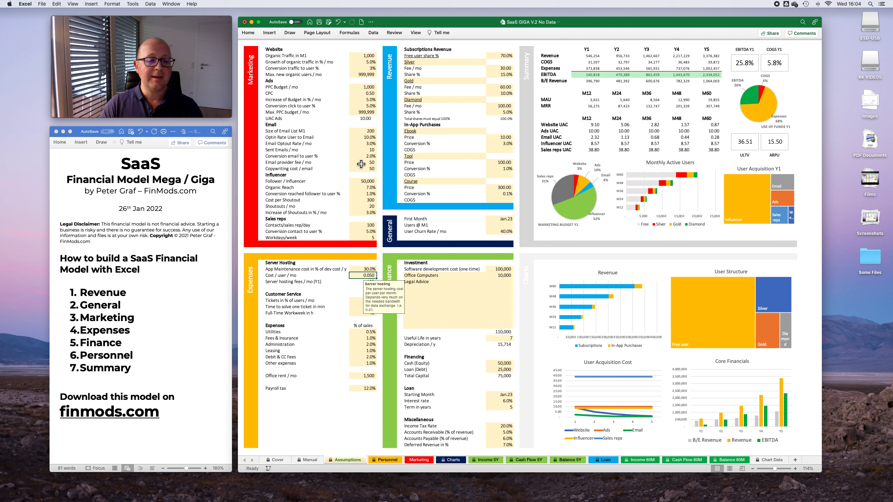
left_click(366, 137)
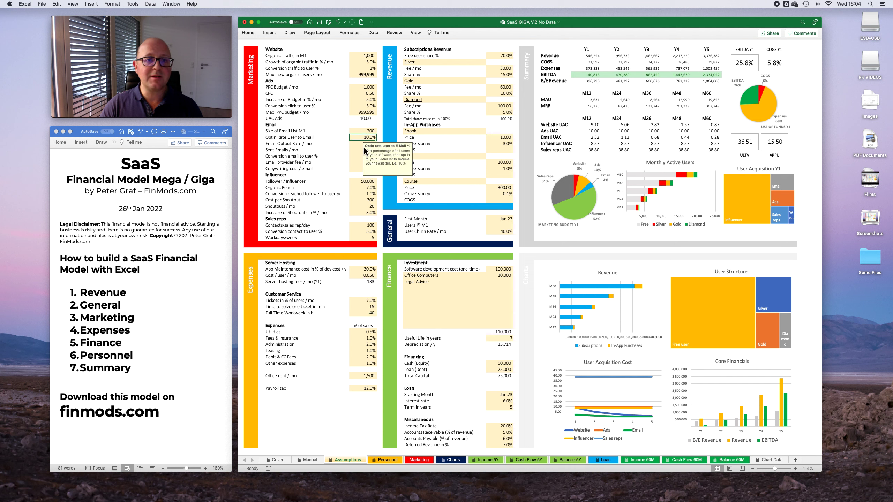
left_click(367, 181)
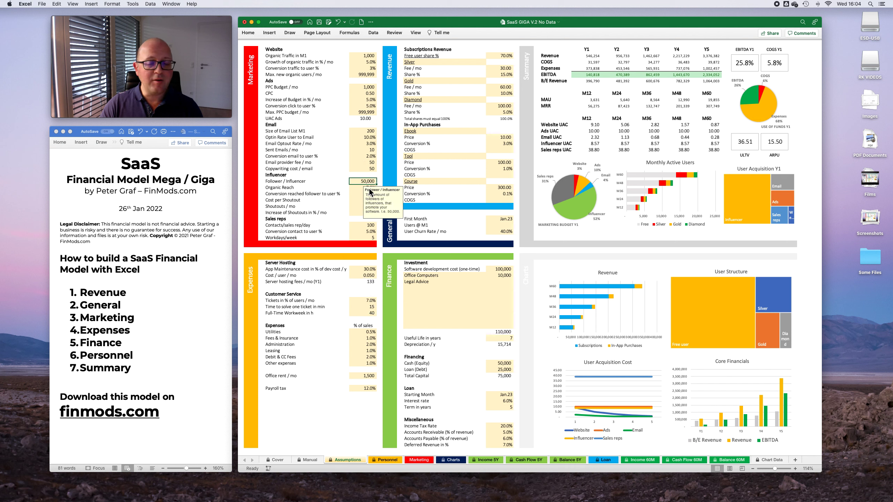
left_click(367, 227)
left_click(367, 194)
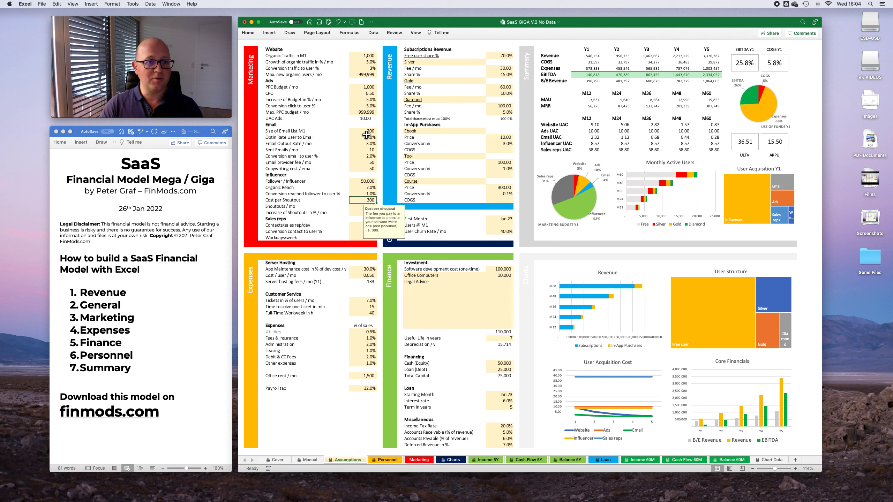
left_click(373, 101)
left_click(371, 87)
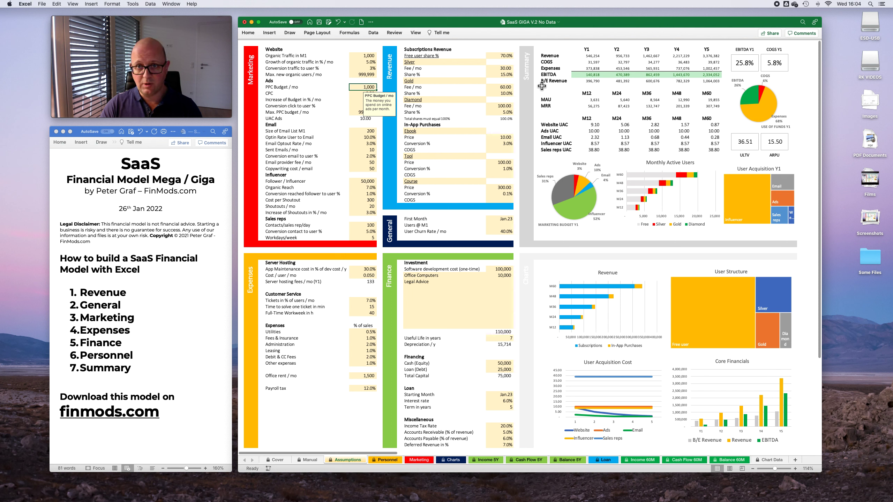
Step: Review the five-year income statement, and on the five-year balance sheet compare Y1 Total Assets with Total Liabilities & Equity and the Balance Check
left_click(487, 461)
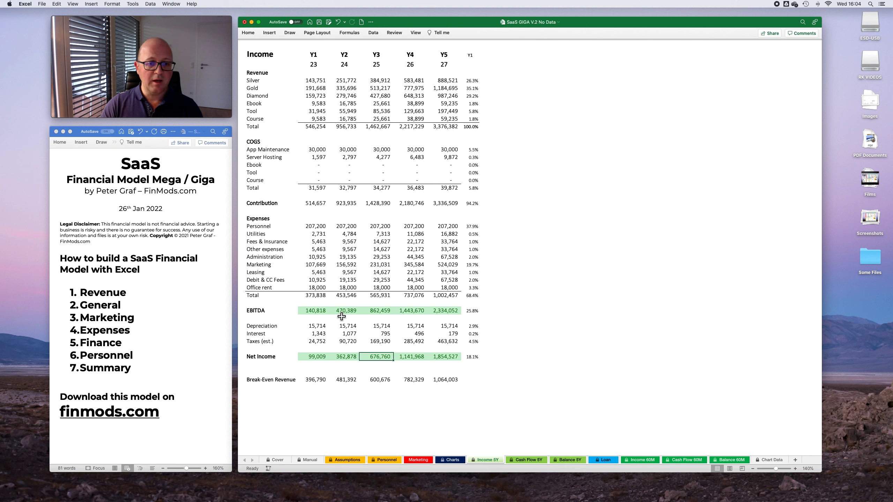
left_click(568, 460)
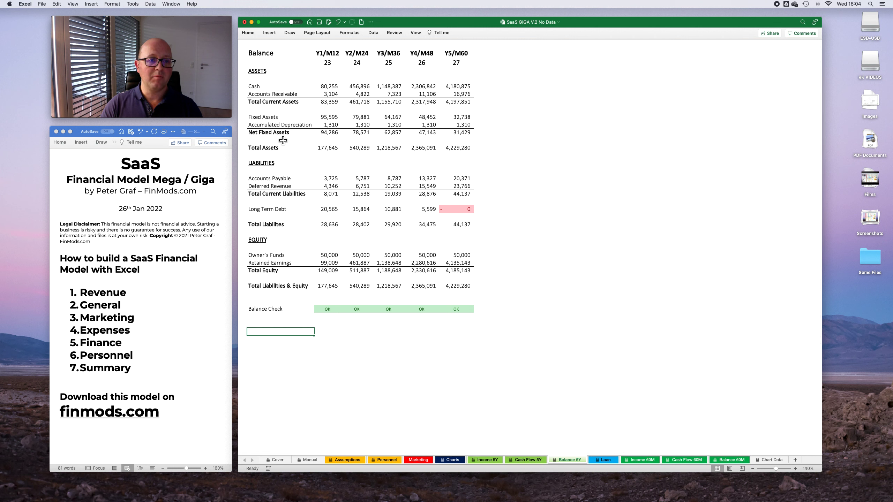
left_click(357, 140)
left_click(334, 149)
left_click(328, 285)
left_click(331, 150)
left_click(328, 287)
left_click(328, 152)
left_click(327, 290)
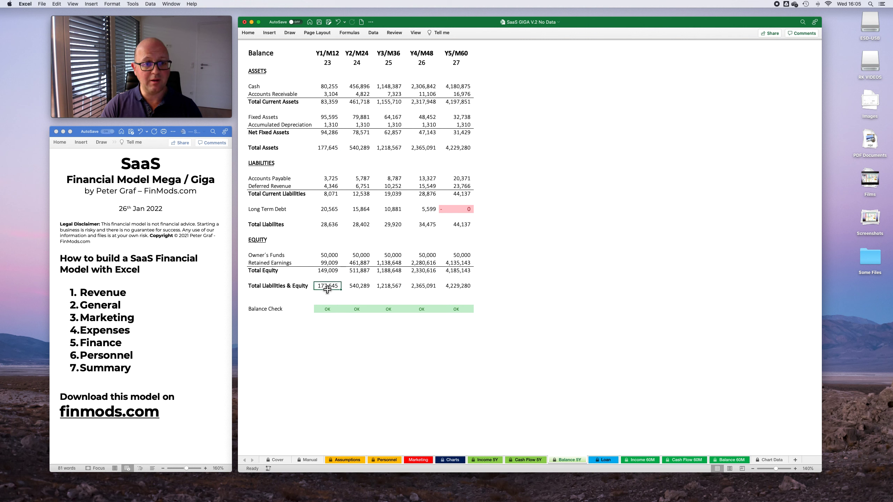
left_click(329, 312)
left_click(285, 312)
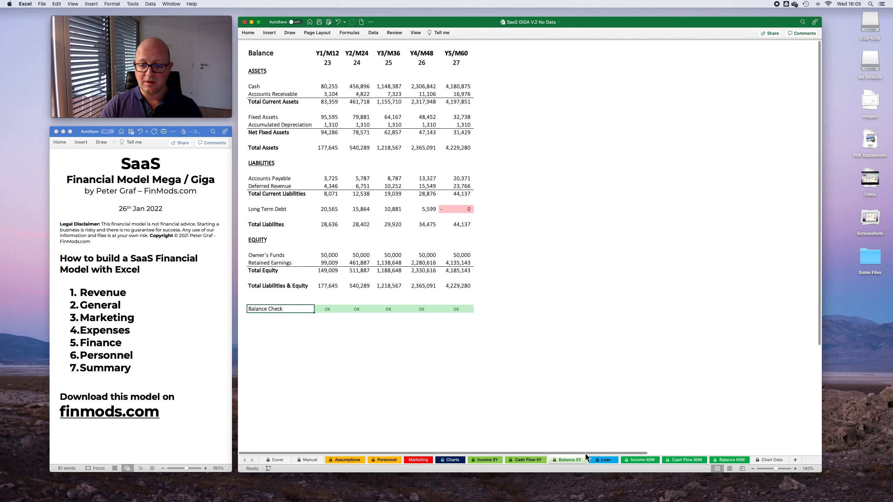
Step: Examine the monthly figures on the Income 60M sheet and return to the Assumptions sheet
left_click(645, 460)
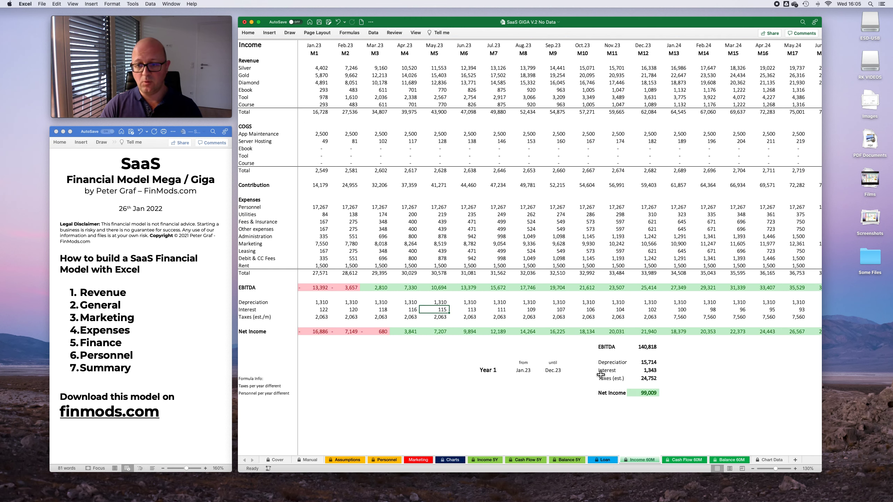
scroll(589, 250, "right", 3)
scroll(589, 251, "right", 1)
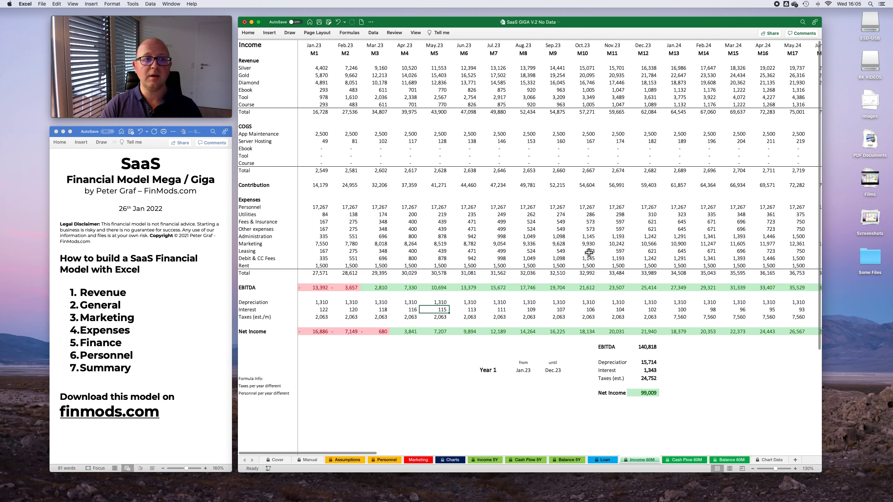
left_click(345, 460)
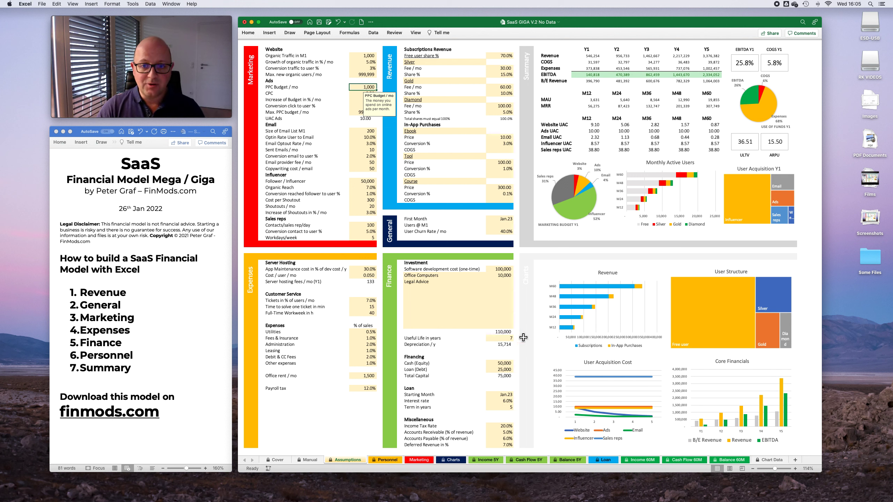